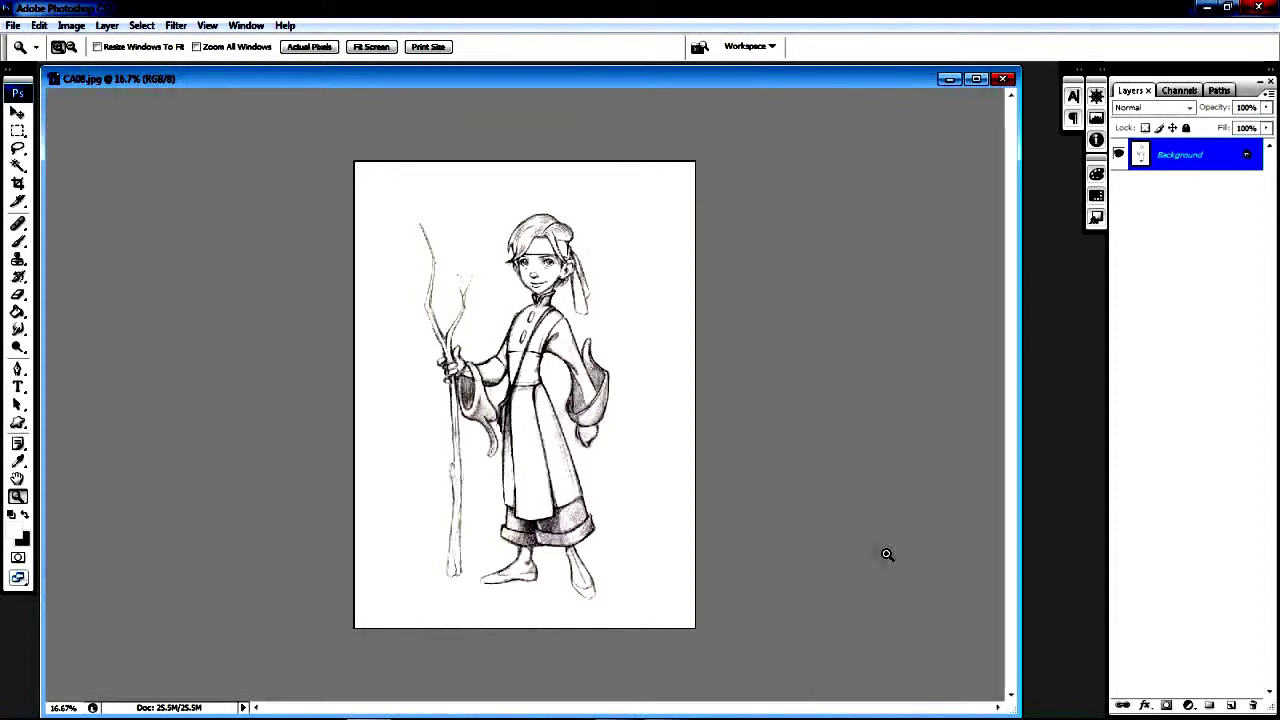
Examine the pencil sketch up close from the face down to the feet, and return to a view of the full figure.
{"action": "left_click", "coordinate": [680, 462]}
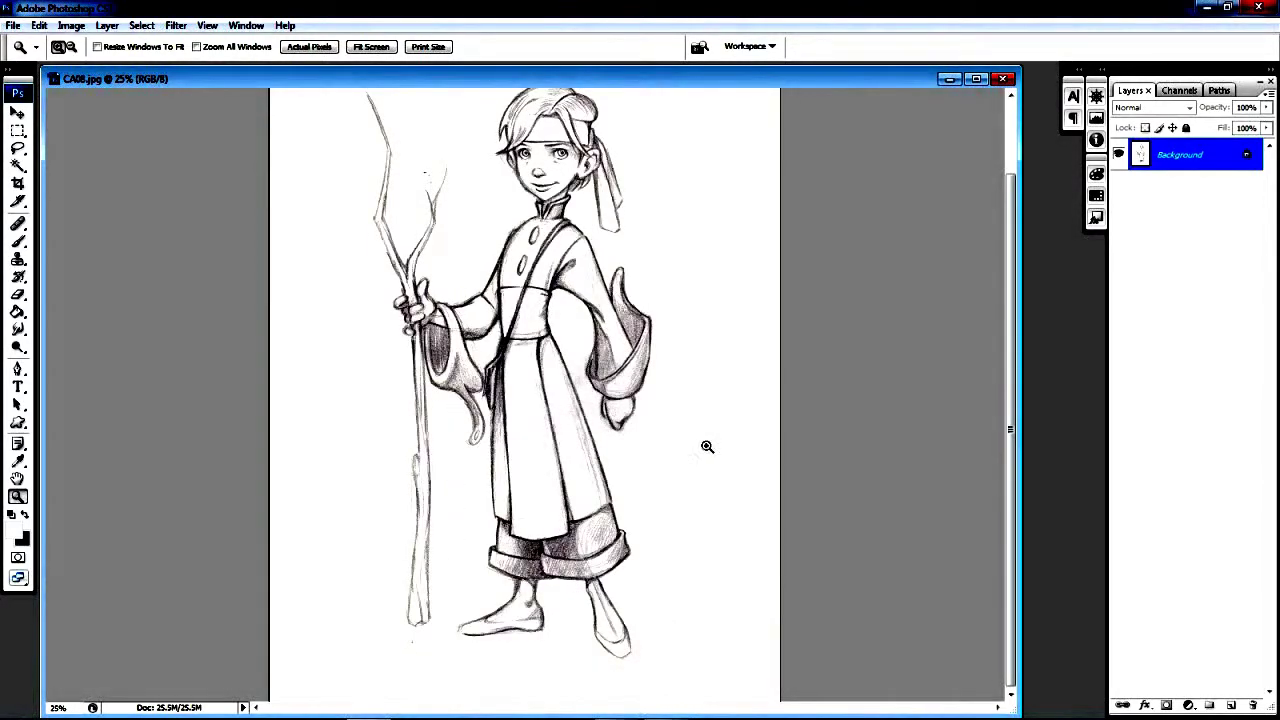
{"action": "left_click_drag", "start_coordinate": [1010, 467], "coordinate": [1005, 434]}
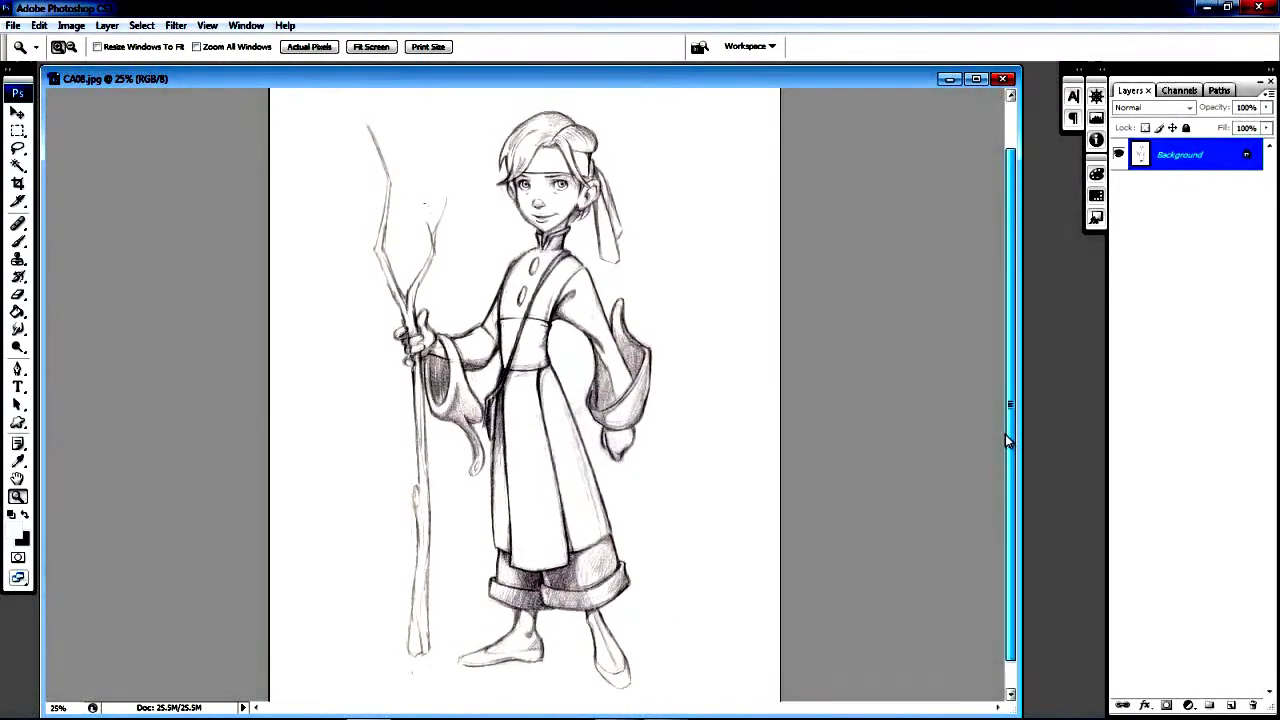
{"action": "left_click", "coordinate": [487, 333]}
{"action": "left_click", "coordinate": [487, 333]}
{"action": "left_click", "coordinate": [698, 266]}
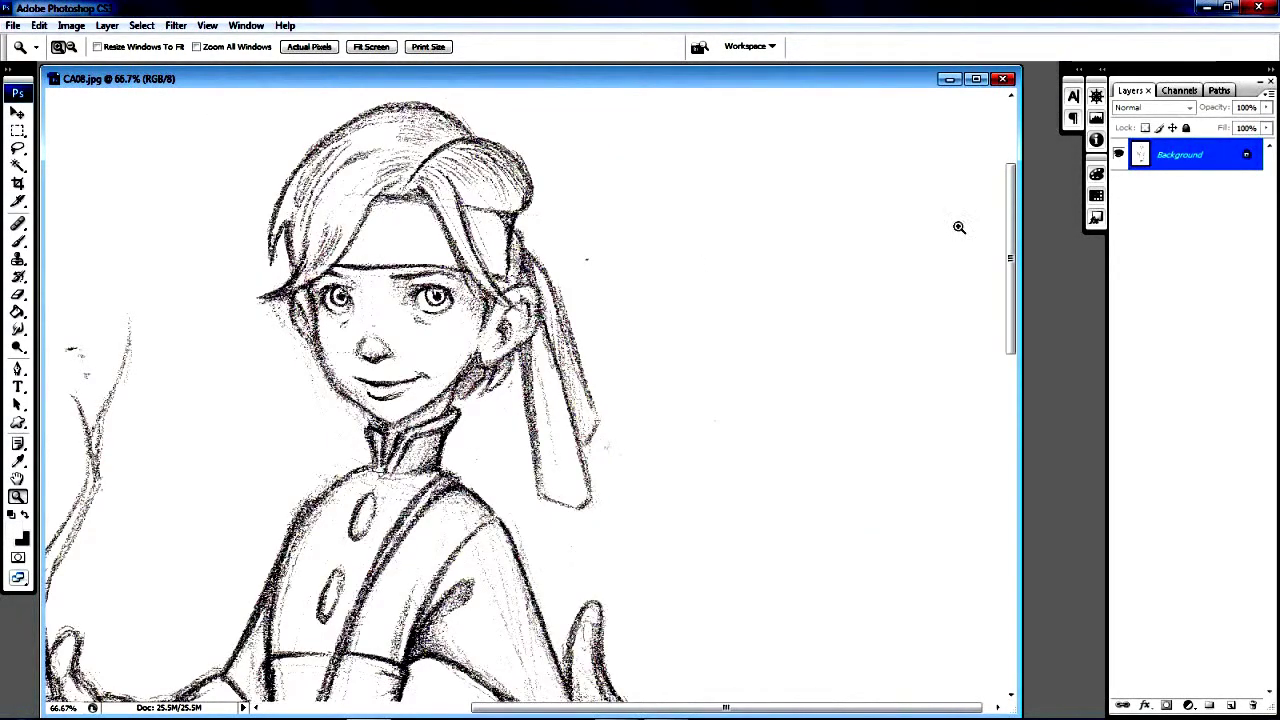
{"action": "left_click_drag", "start_coordinate": [1009, 215], "coordinate": [991, 537]}
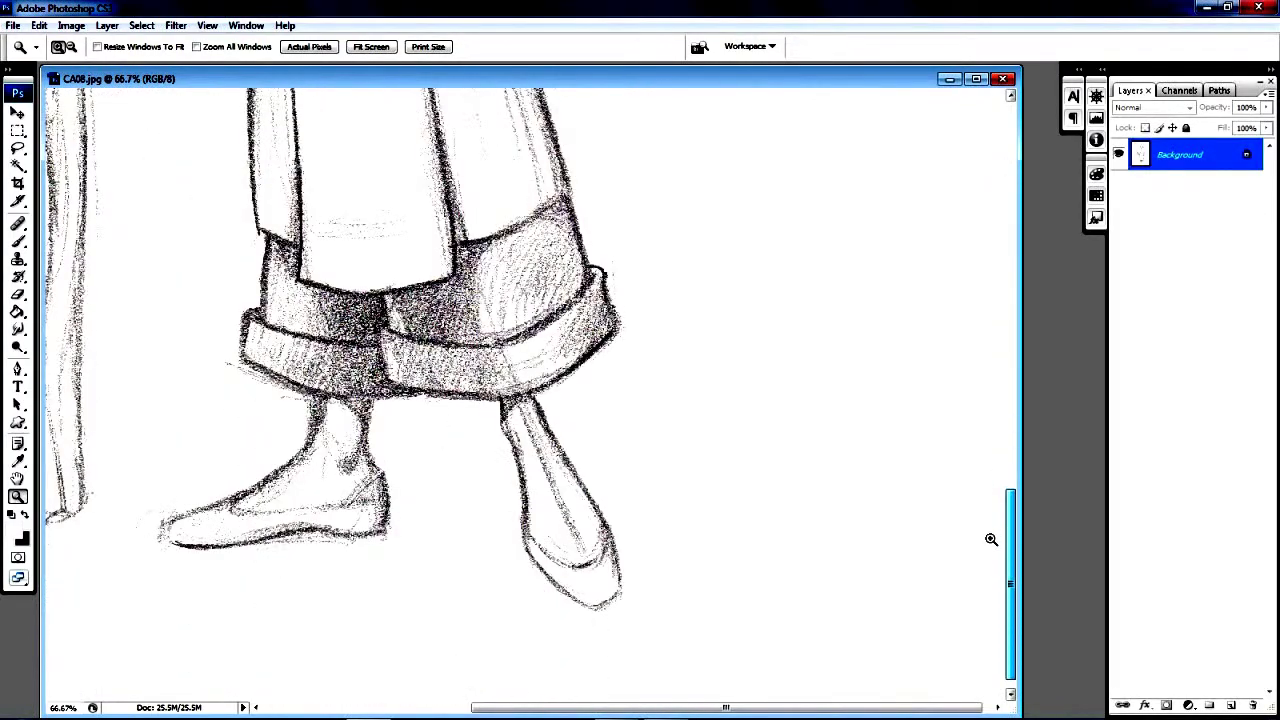
{"action": "left_click", "coordinate": [542, 401], "text": "alt"}
{"action": "left_click", "coordinate": [542, 401], "text": "alt"}
{"action": "left_click", "coordinate": [542, 401], "text": "alt"}
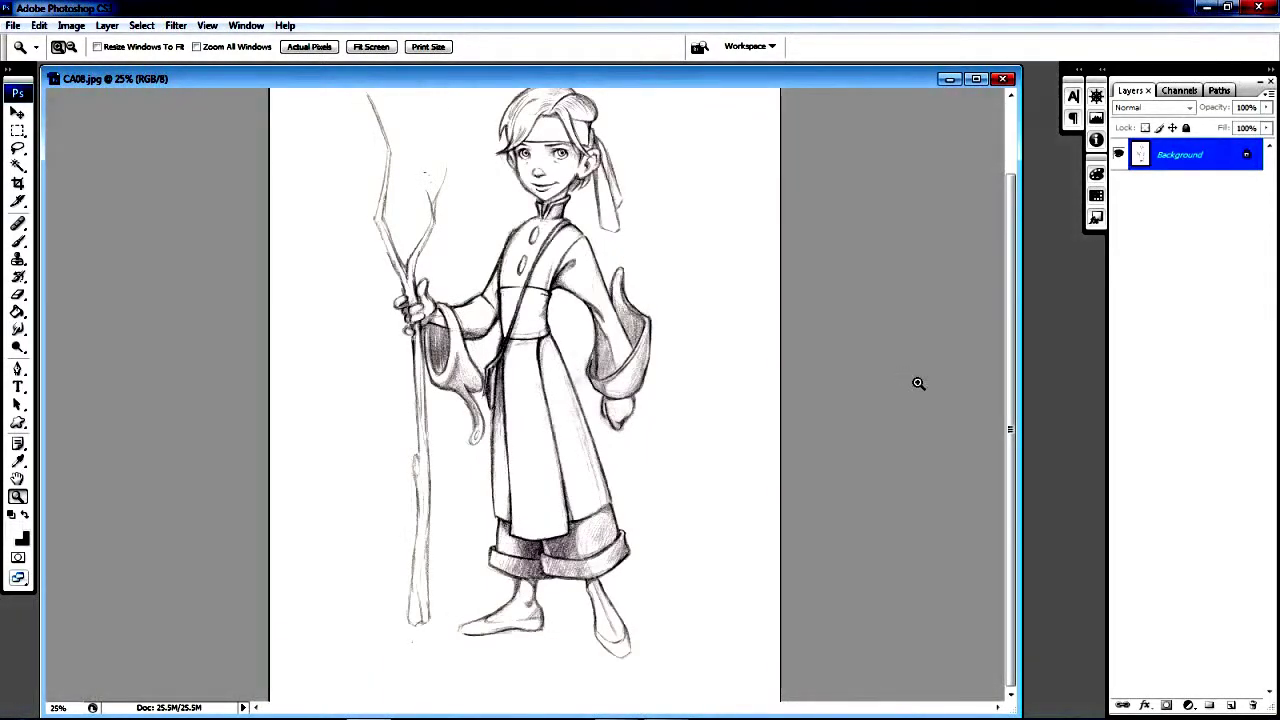
{"action": "left_click_drag", "start_coordinate": [1010, 441], "coordinate": [1006, 405]}
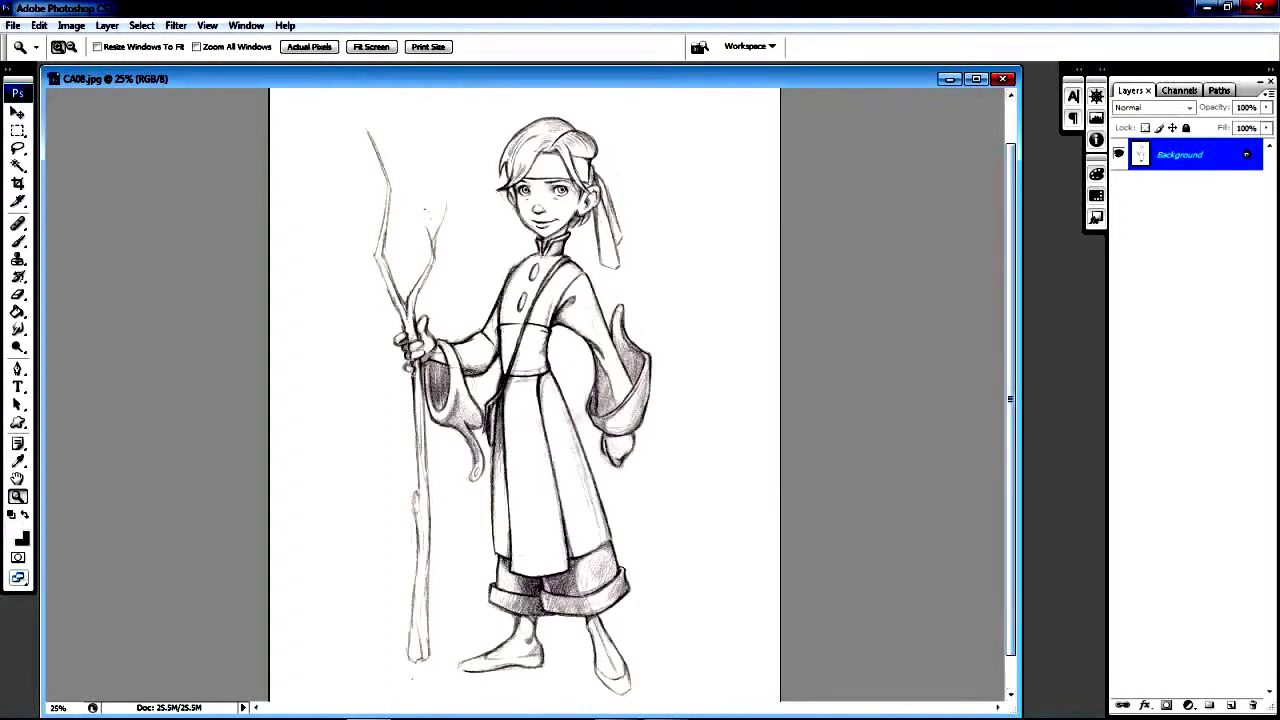
Duplicate the Background layer and set the copy's Color Balance midtones to +100 red, +12 green and -51 yellow.
{"action": "left_click_drag", "start_coordinate": [1194, 166], "coordinate": [1231, 705]}
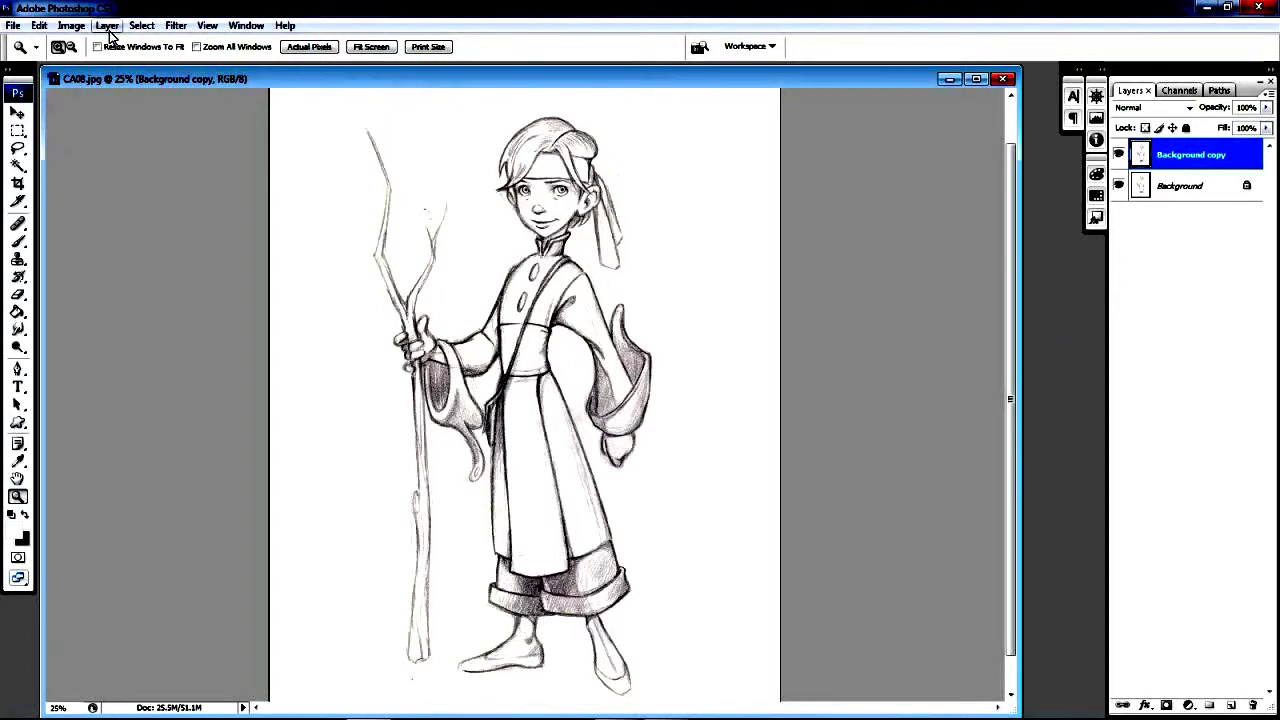
{"action": "left_click", "coordinate": [70, 26]}
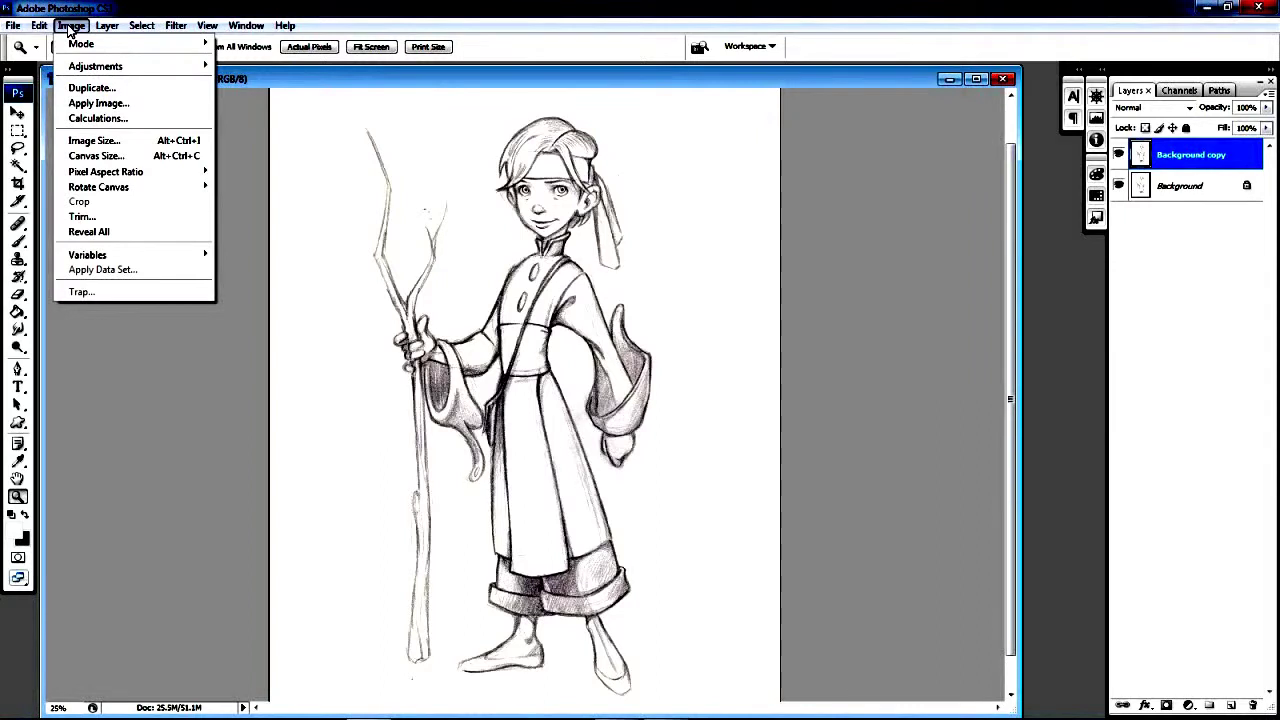
{"action": "mouse_move", "coordinate": [80, 68]}
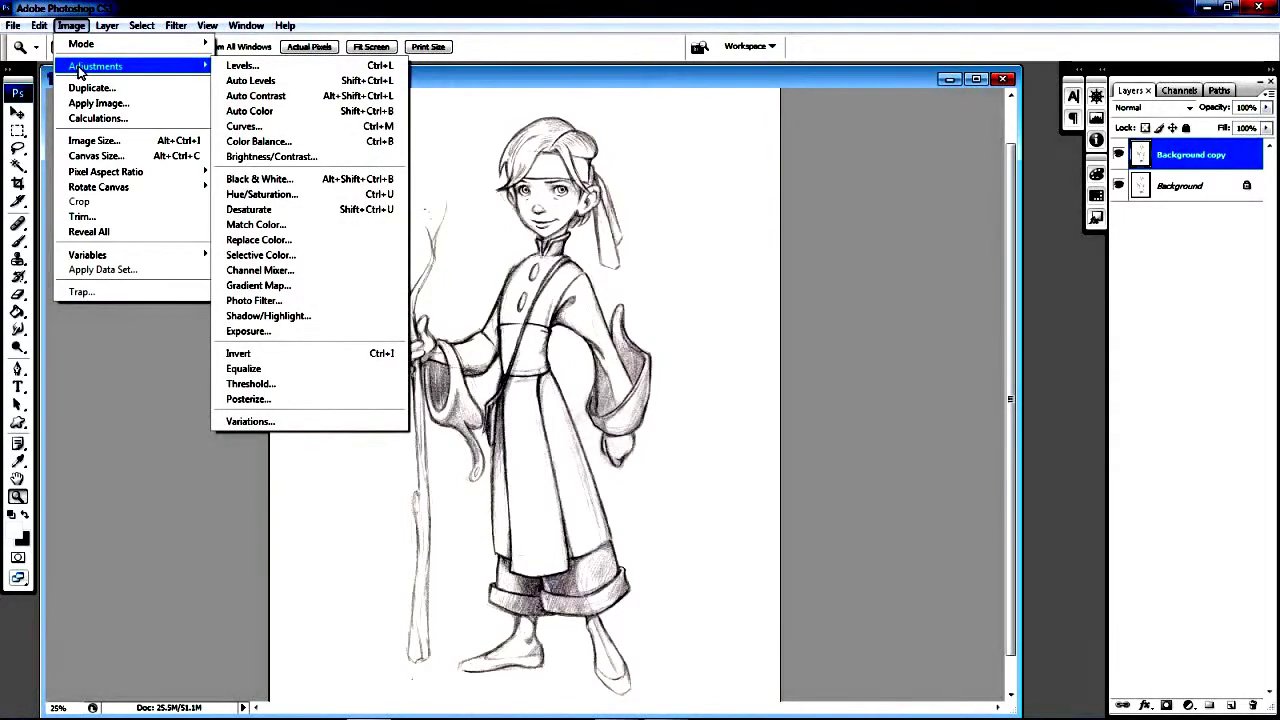
{"action": "left_click", "coordinate": [291, 143]}
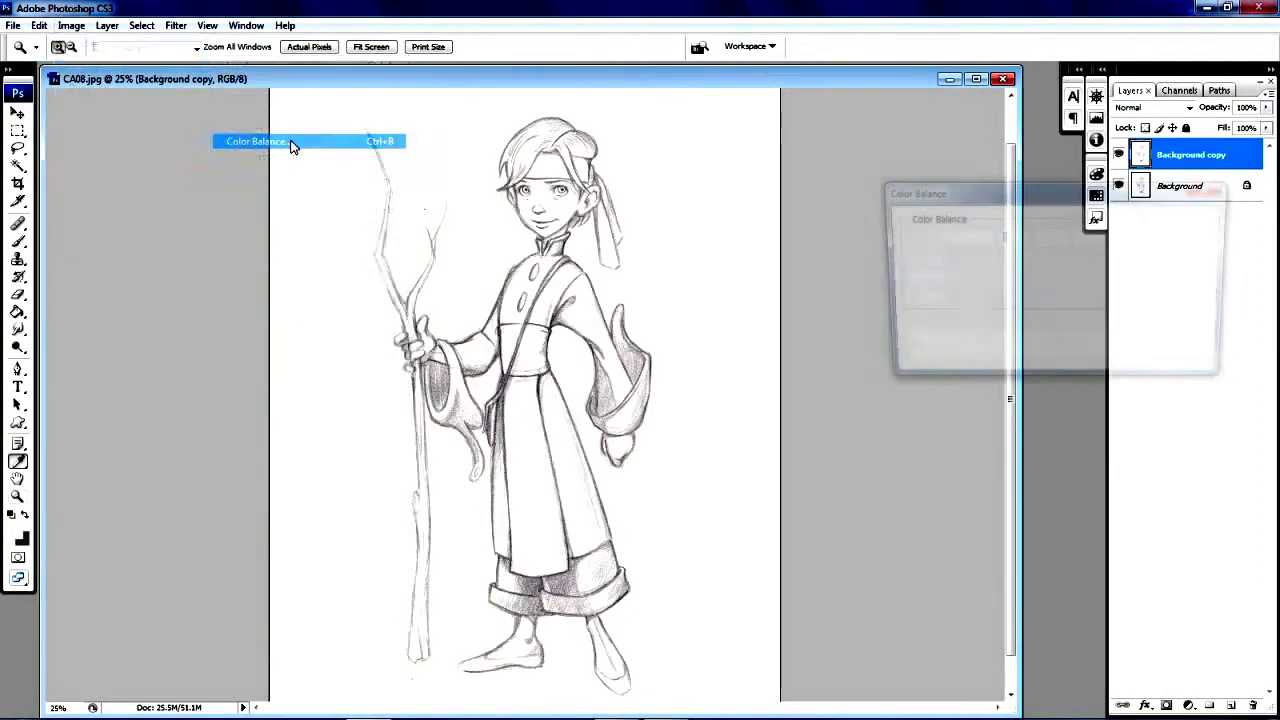
{"action": "left_click_drag", "start_coordinate": [985, 193], "coordinate": [827, 216]}
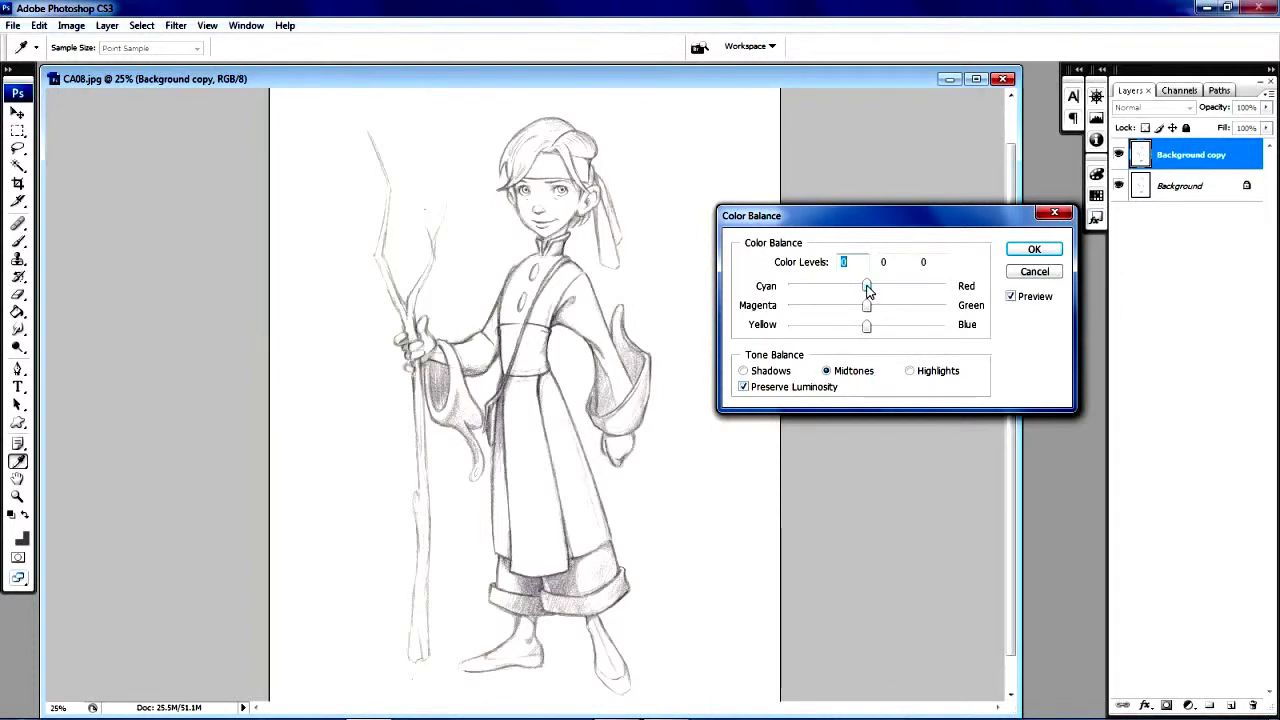
{"action": "left_click_drag", "start_coordinate": [867, 288], "coordinate": [939, 299]}
{"action": "left_click_drag", "start_coordinate": [945, 300], "coordinate": [963, 303]}
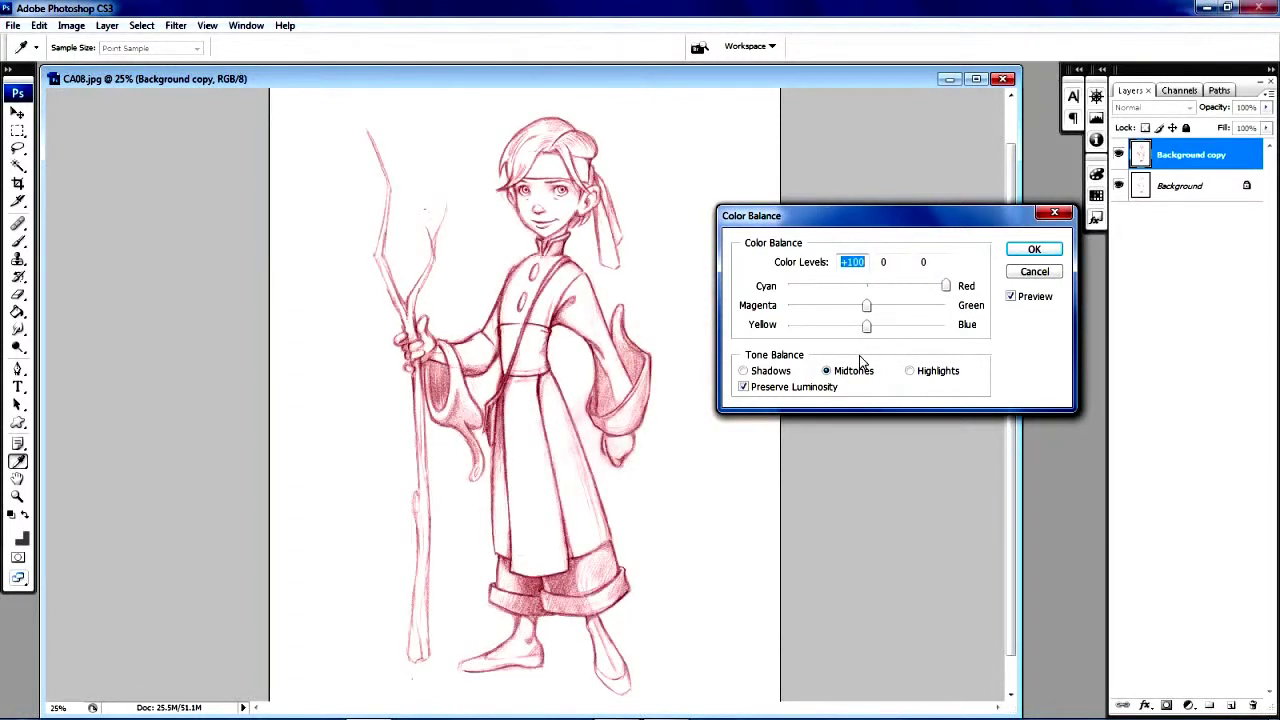
{"action": "left_click_drag", "start_coordinate": [868, 336], "coordinate": [828, 338]}
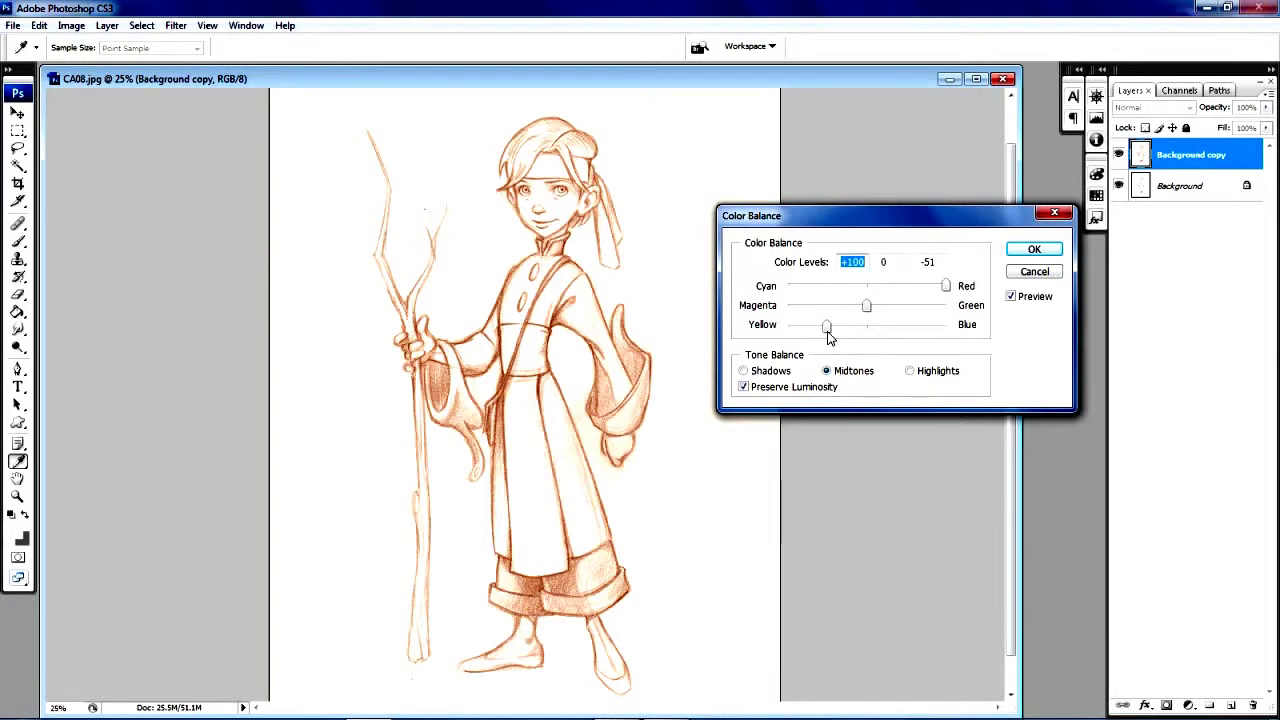
{"action": "left_click", "coordinate": [828, 337]}
{"action": "left_click_drag", "start_coordinate": [872, 312], "coordinate": [877, 312]}
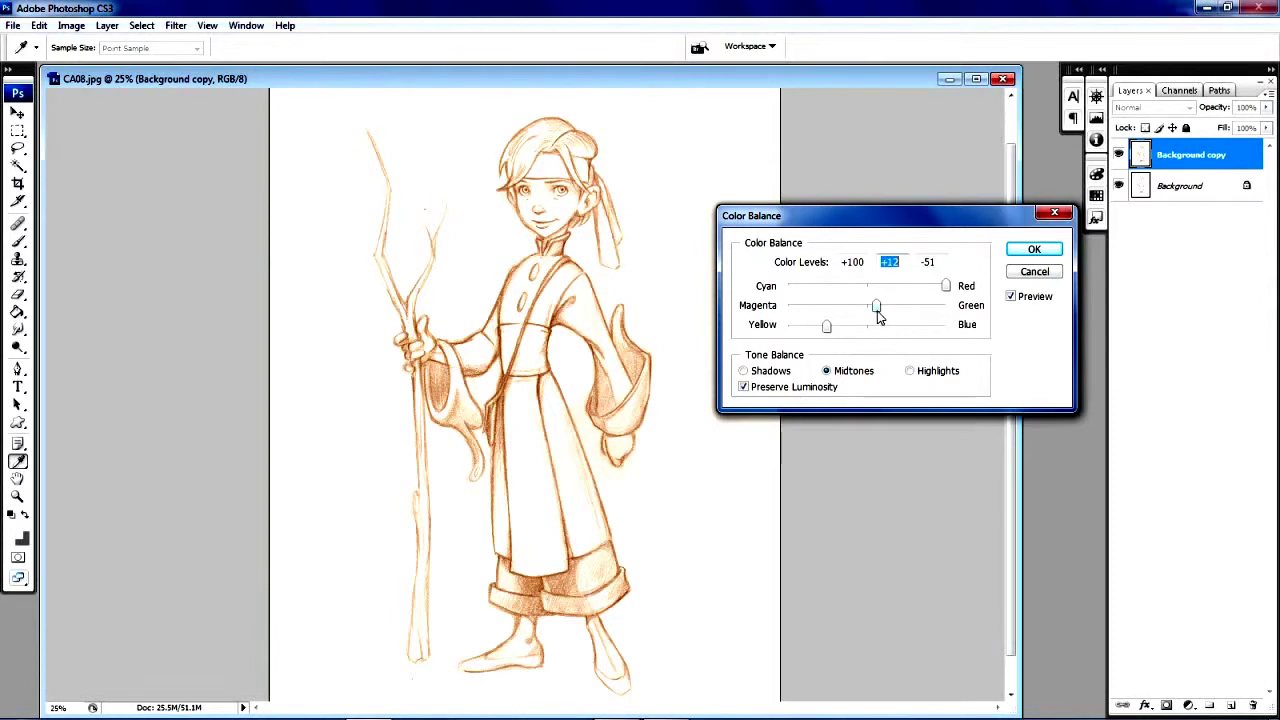
Set the Color Balance shadows to +63 red, shift them toward yellow, and apply the adjustment to the copied layer.
{"action": "left_click", "coordinate": [746, 372]}
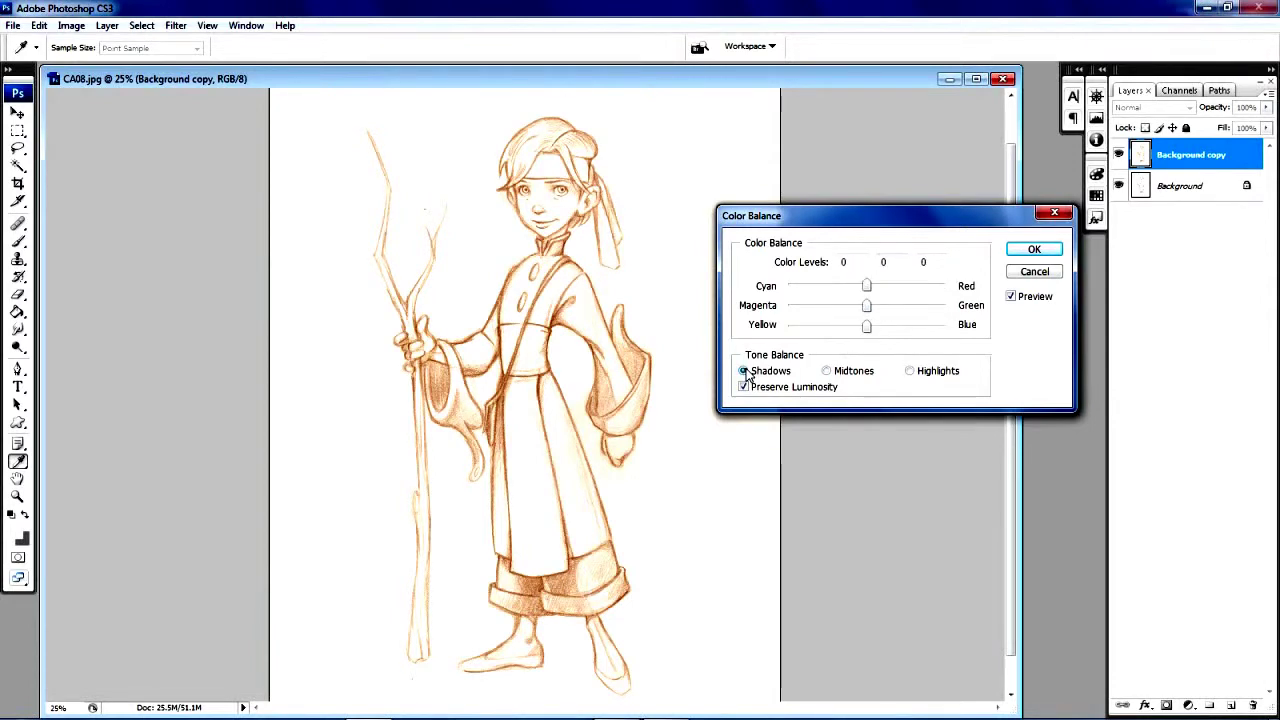
{"action": "left_click_drag", "start_coordinate": [868, 289], "coordinate": [920, 302]}
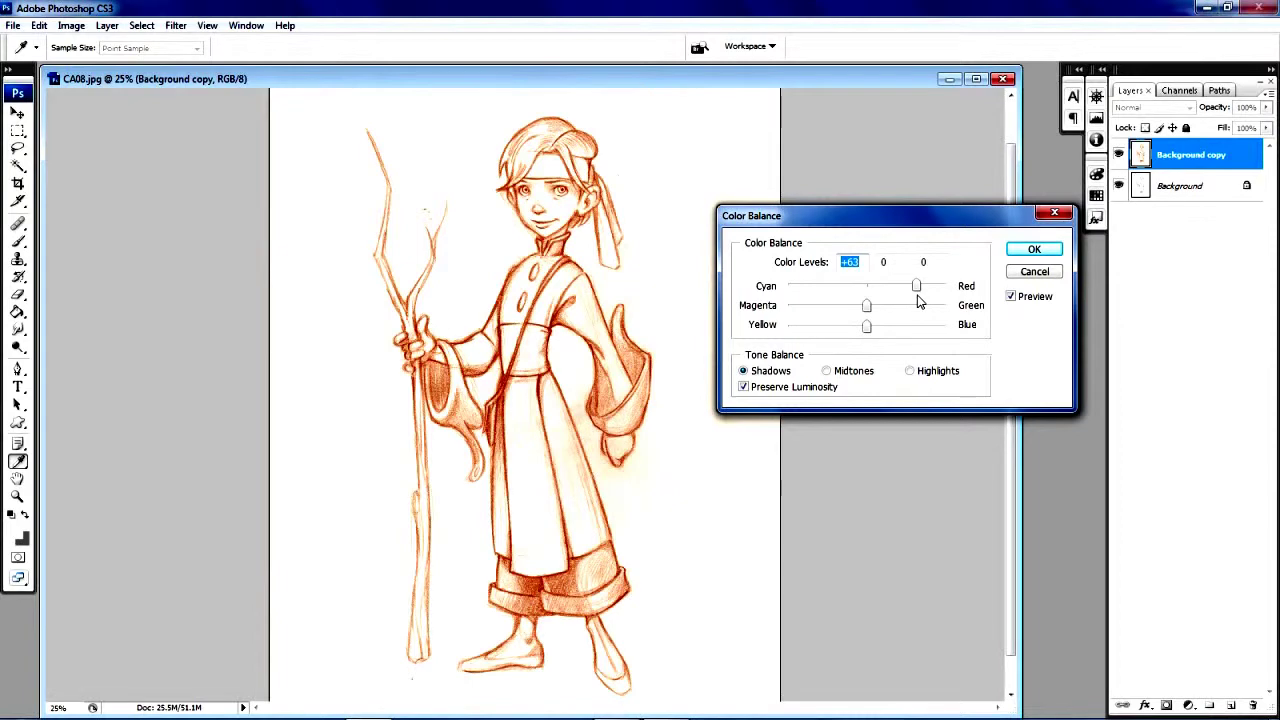
{"action": "left_click_drag", "start_coordinate": [866, 326], "coordinate": [922, 292]}
{"action": "left_click", "coordinate": [1040, 252]}
{"action": "key", "text": "z"}
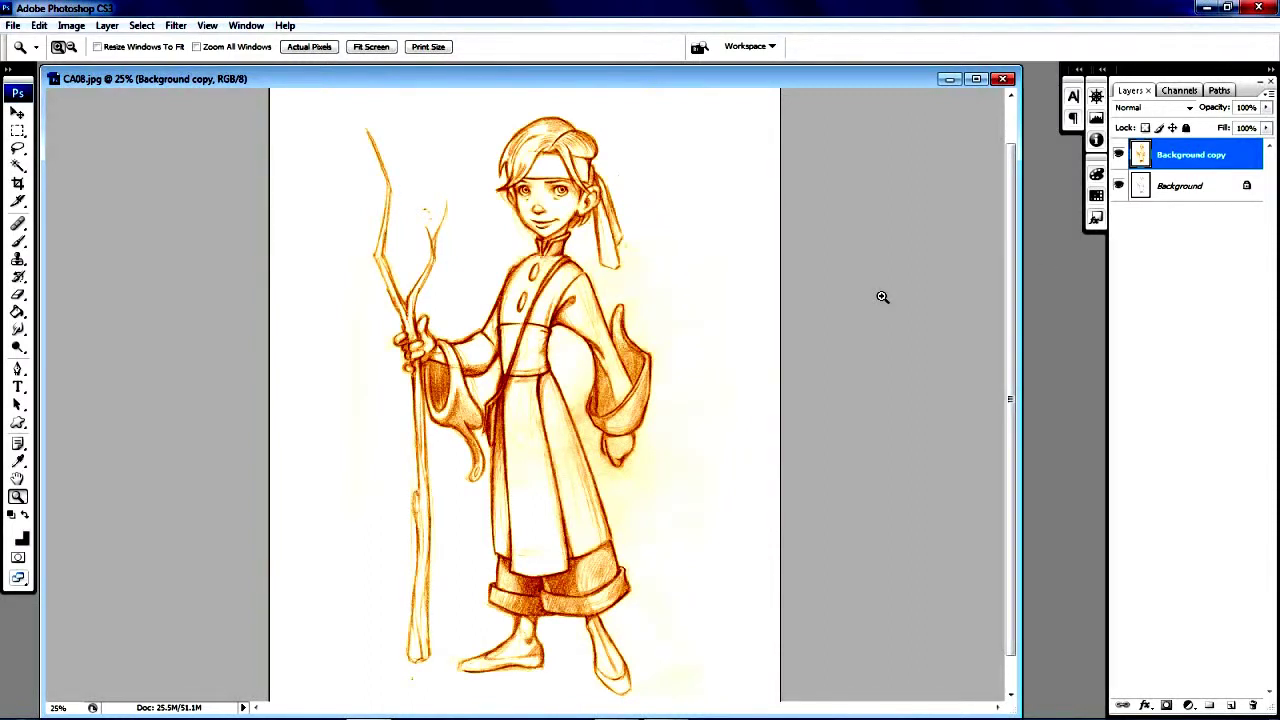
Add a new empty layer directly above the Background layer and hide the Background copy layer.
{"action": "left_click", "coordinate": [1200, 197]}
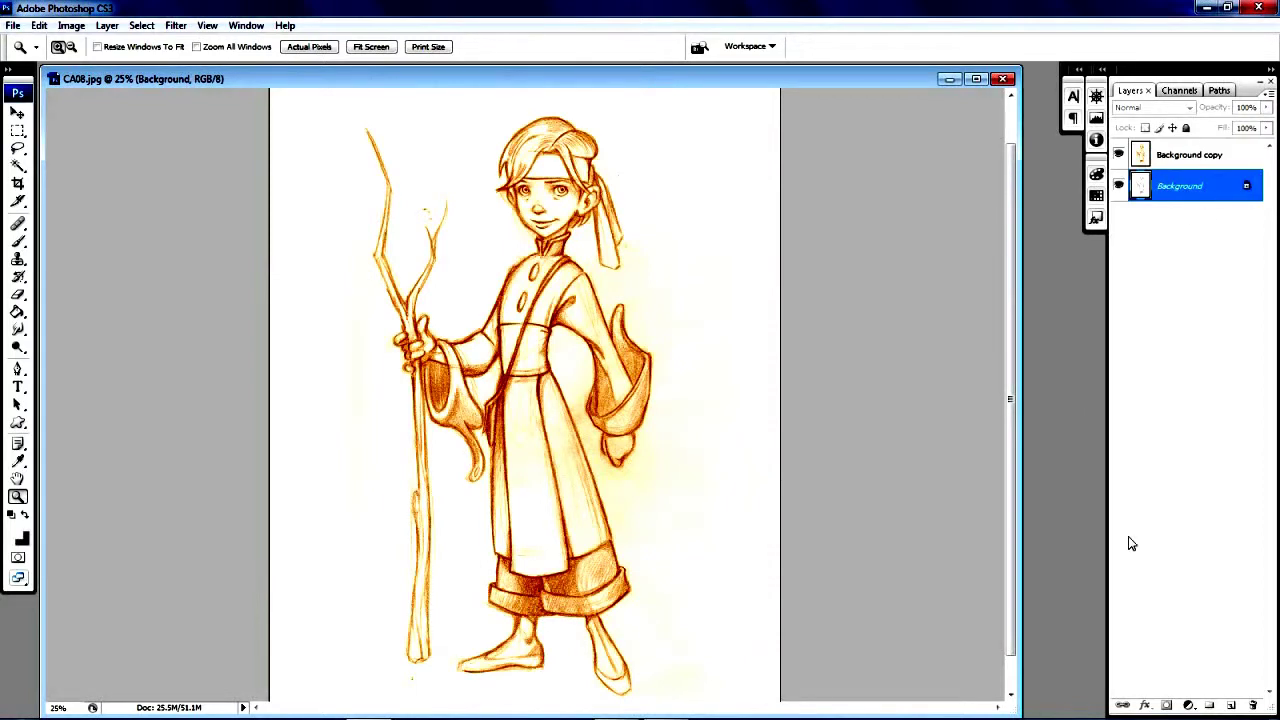
{"action": "mouse_move", "coordinate": [1237, 700]}
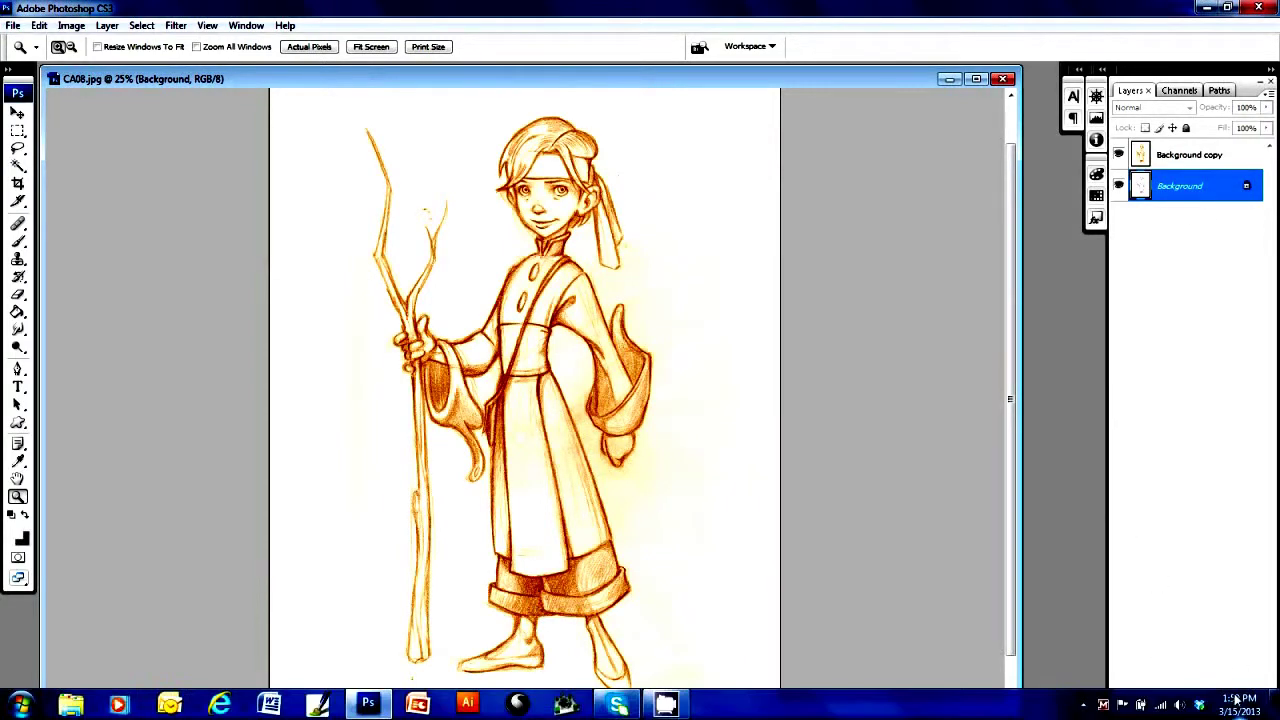
{"action": "left_click", "coordinate": [1233, 705]}
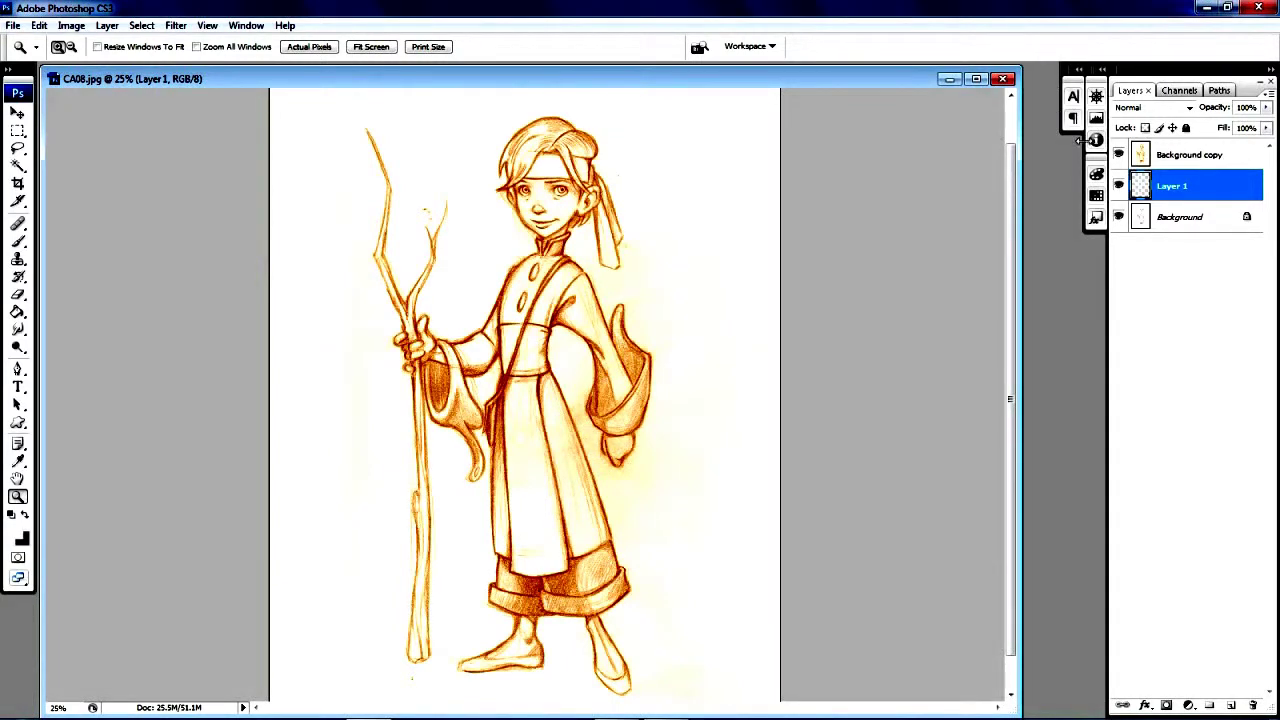
{"action": "left_click", "coordinate": [1118, 154]}
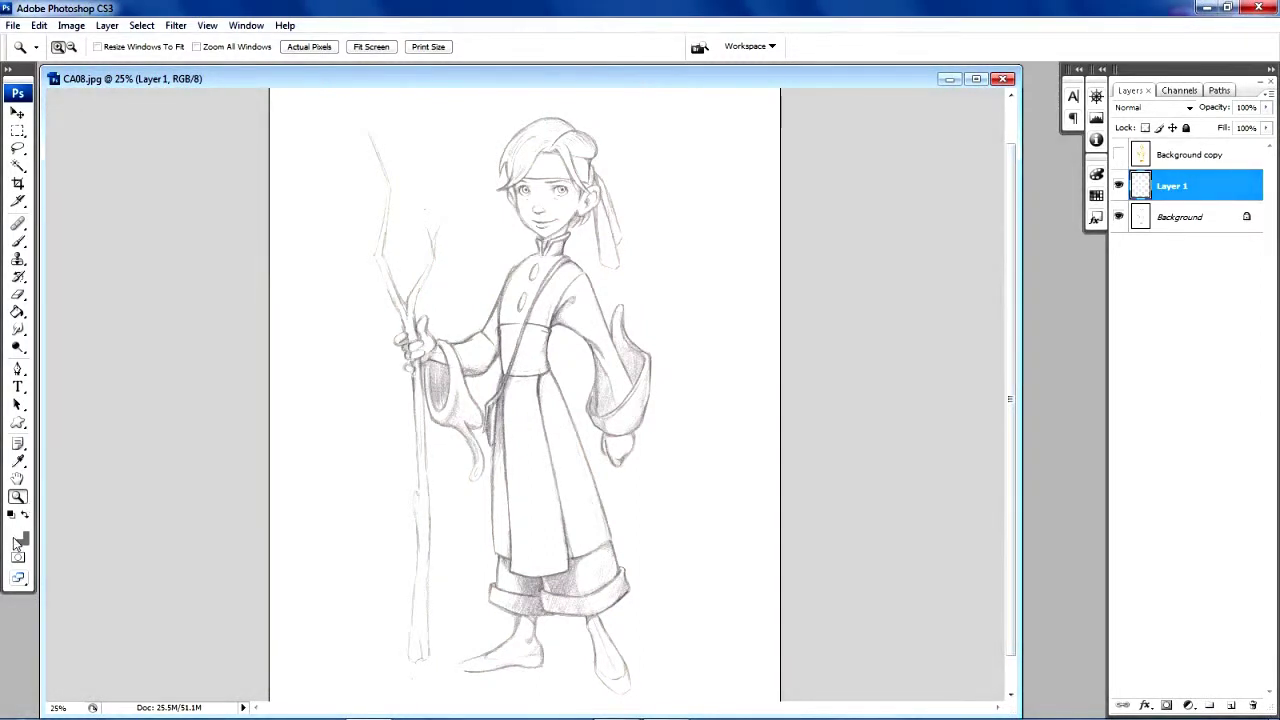
Choose a light tan foreground color with a hue of about 41° and fill Layer 1 with it.
{"action": "left_click", "coordinate": [17, 539]}
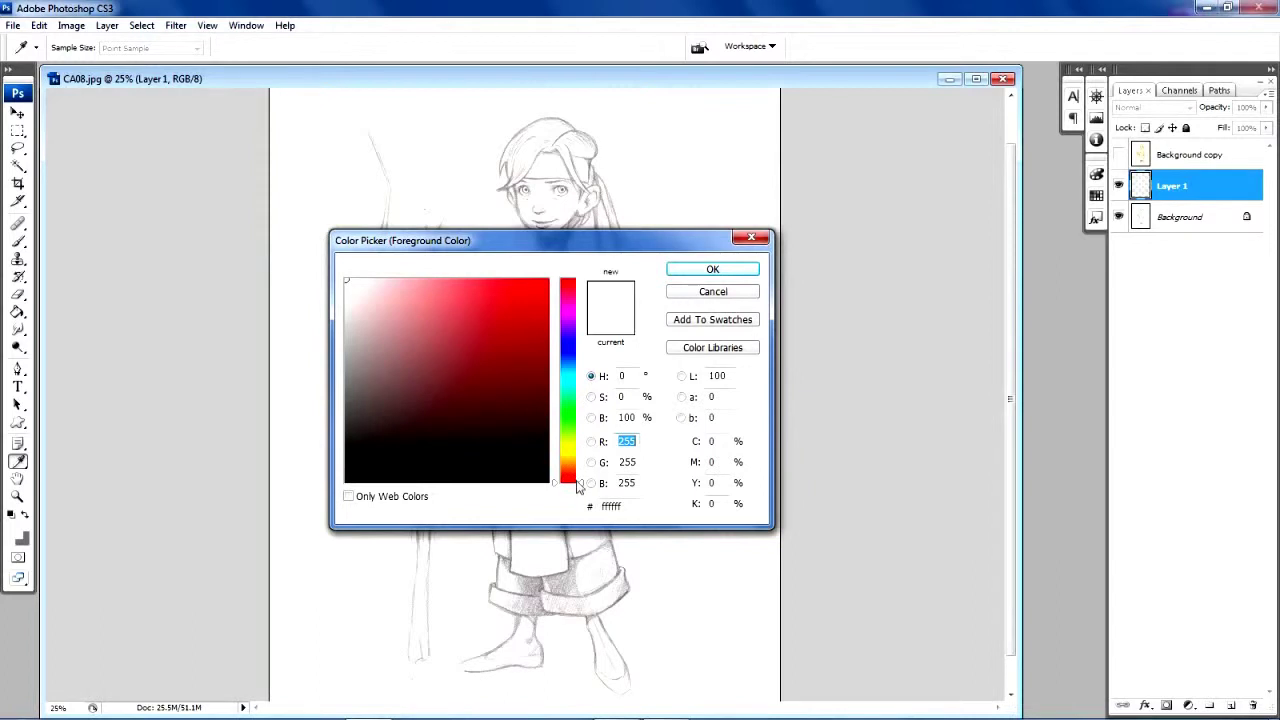
{"action": "left_click_drag", "start_coordinate": [578, 486], "coordinate": [583, 465]}
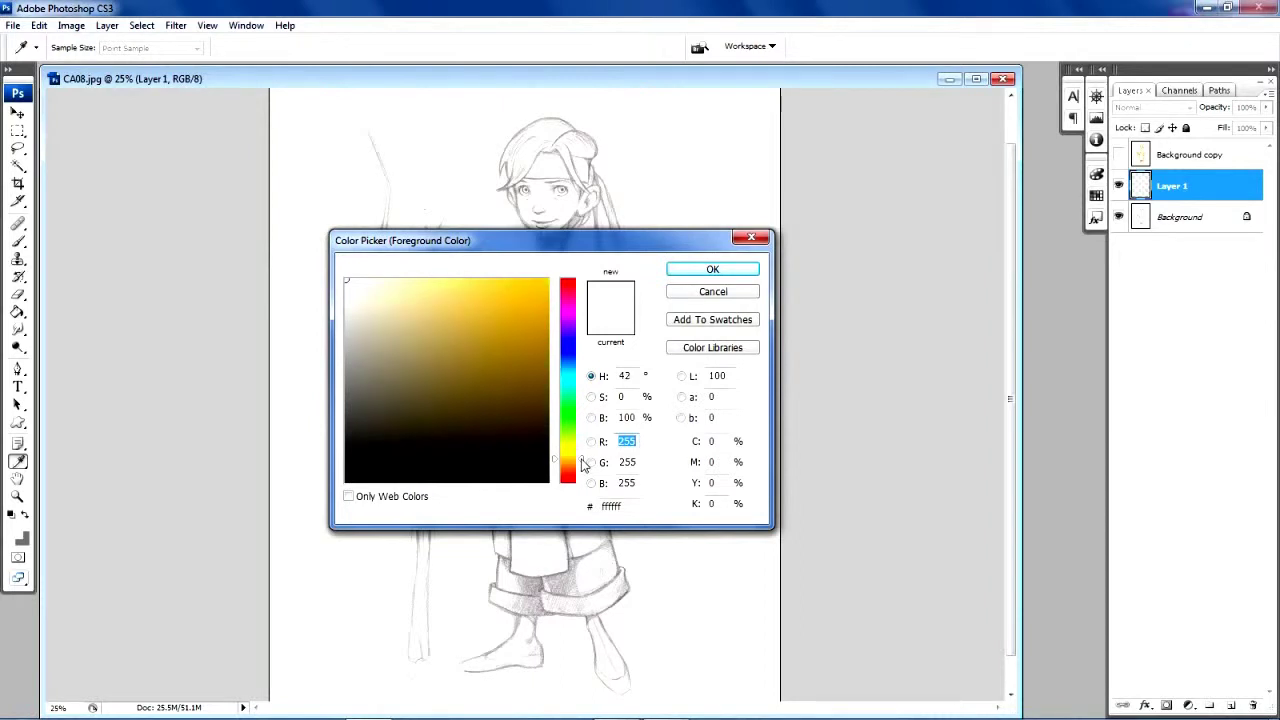
{"action": "left_click", "coordinate": [397, 305]}
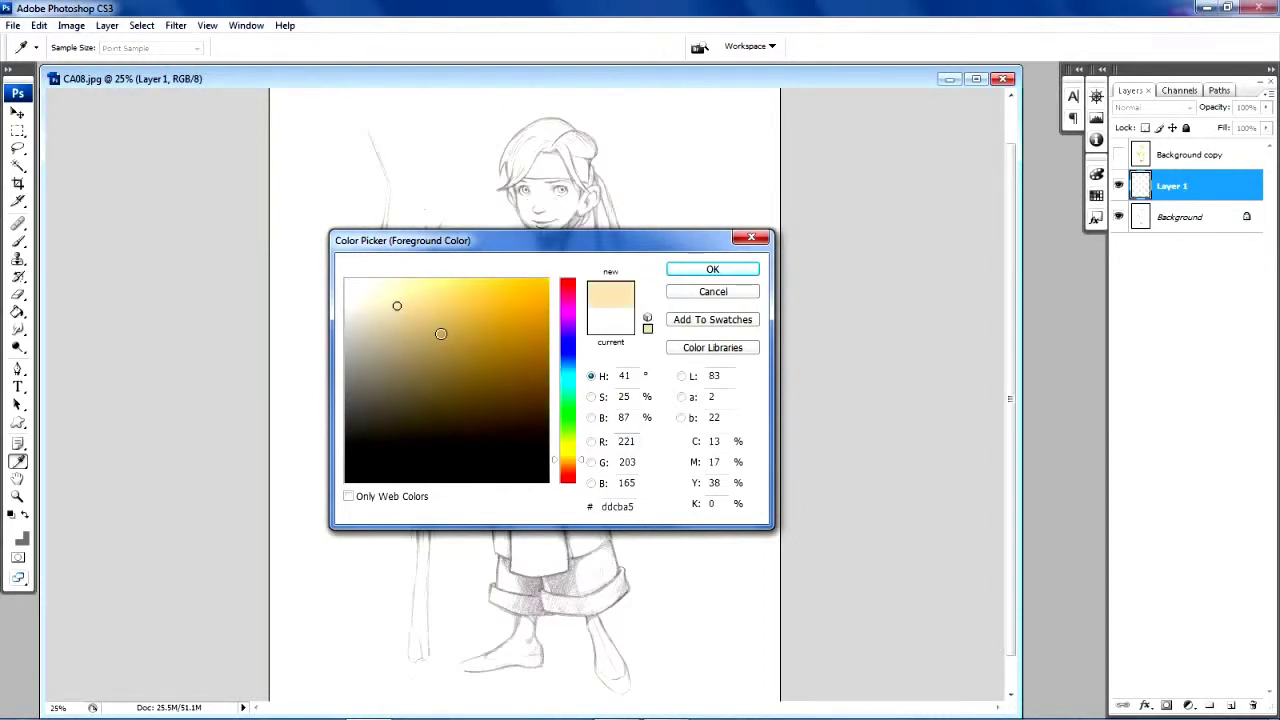
{"action": "left_click", "coordinate": [401, 315]}
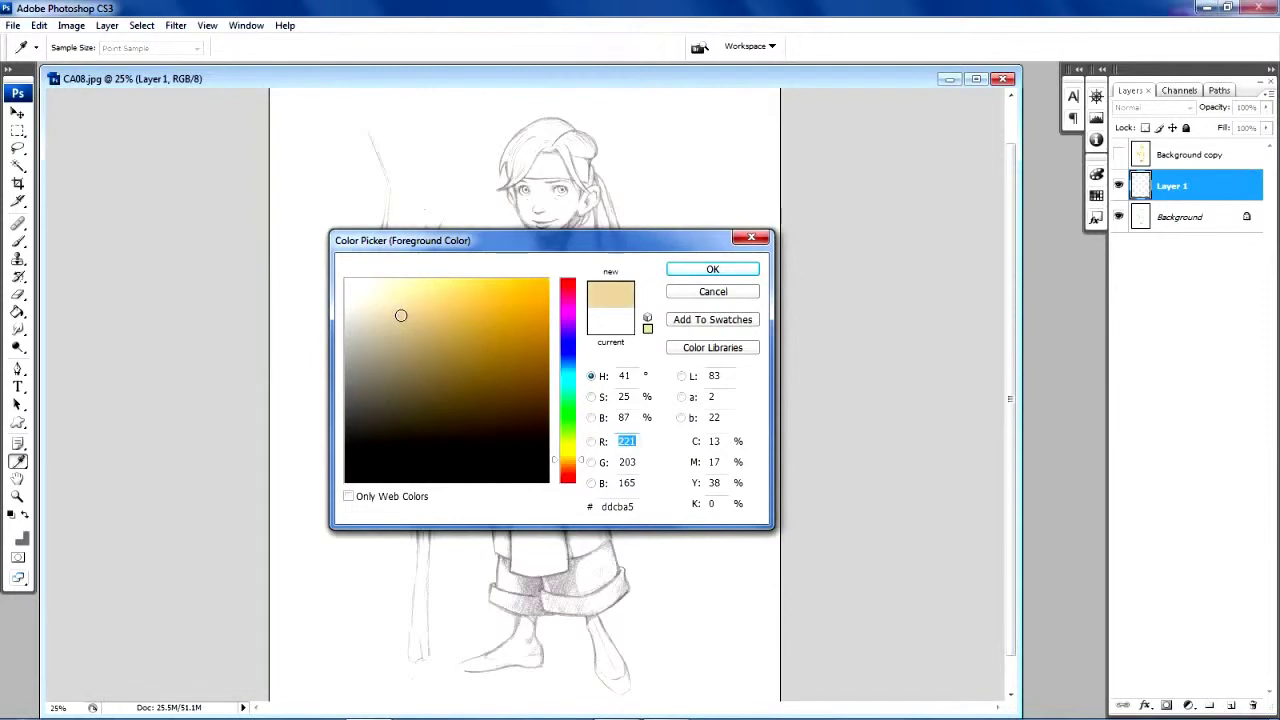
{"action": "left_click", "coordinate": [698, 277]}
{"action": "key", "text": "z"}
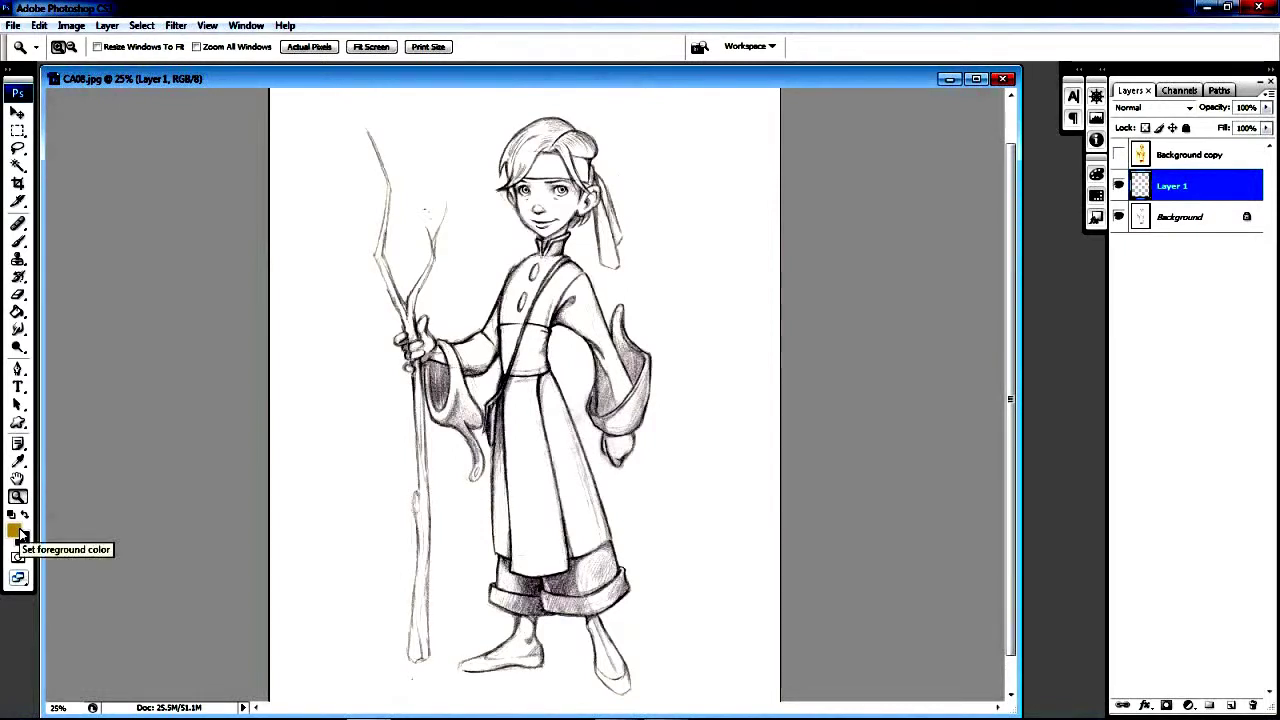
{"action": "left_click", "coordinate": [18, 311]}
{"action": "left_click", "coordinate": [417, 208]}
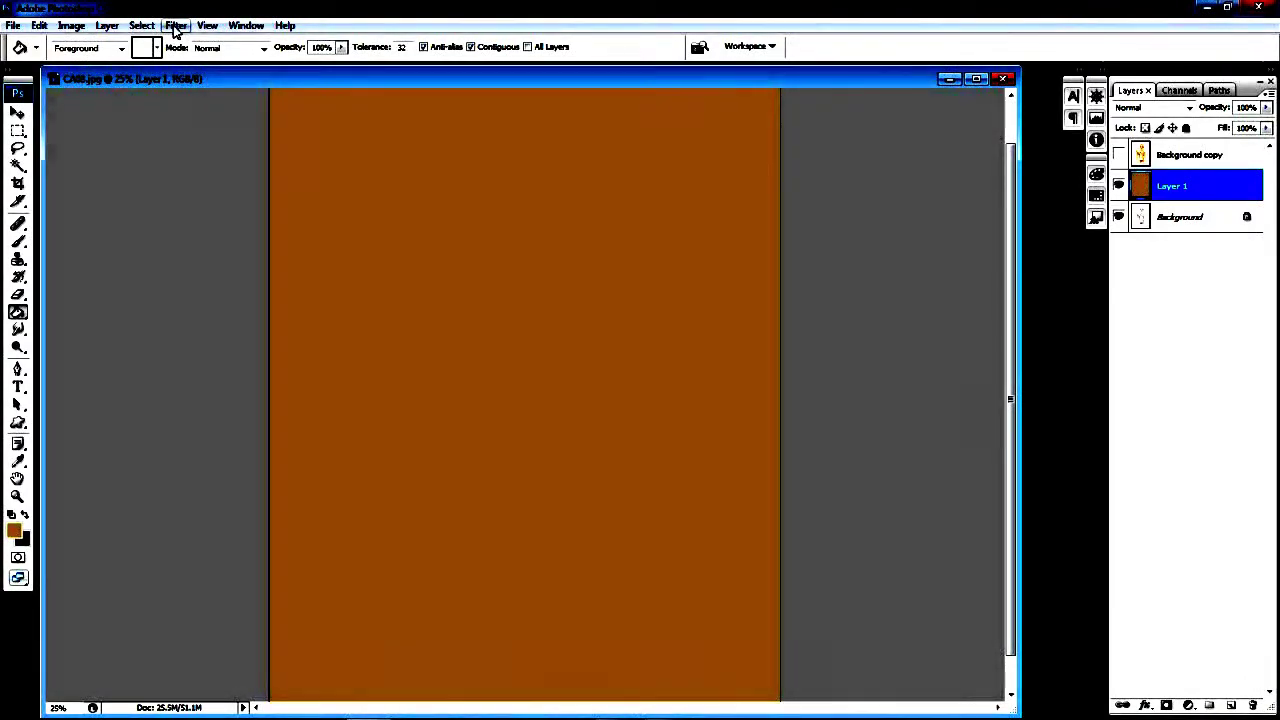
Apply the Add Noise filter to the tan Layer 1 with an amount of 9.51% and Gaussian distribution.
{"action": "left_click", "coordinate": [176, 26]}
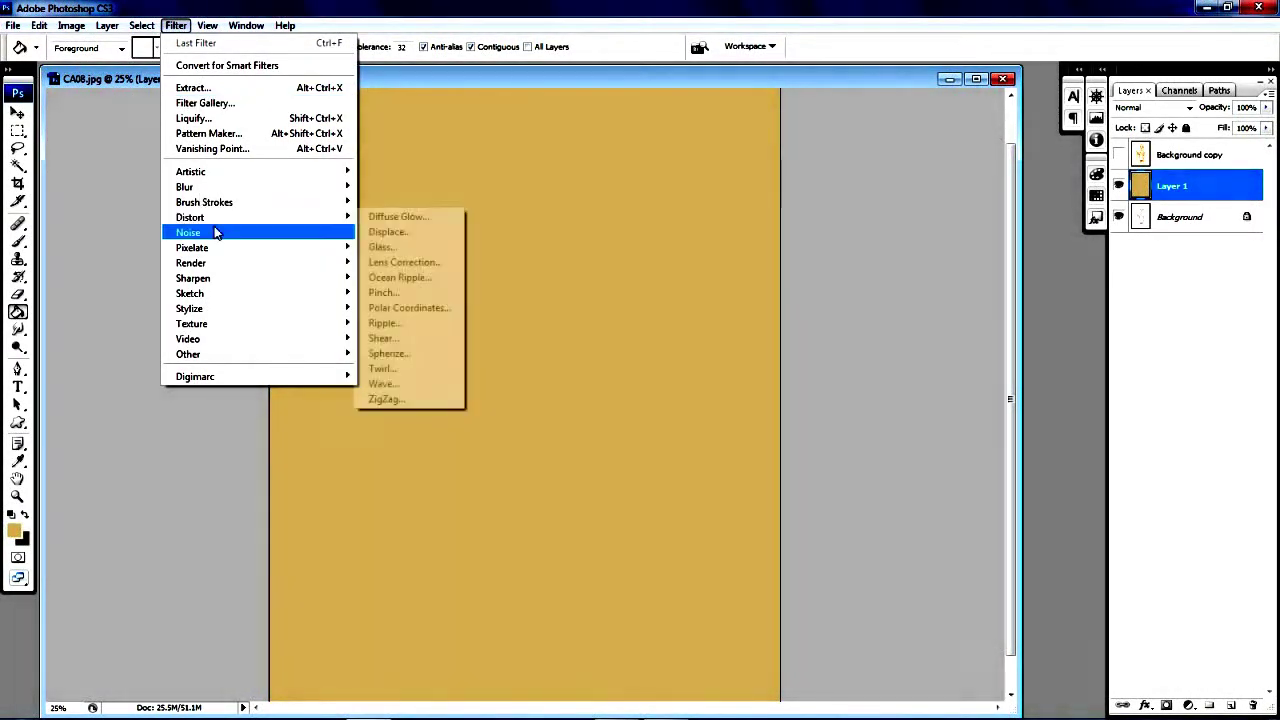
{"action": "mouse_move", "coordinate": [340, 233]}
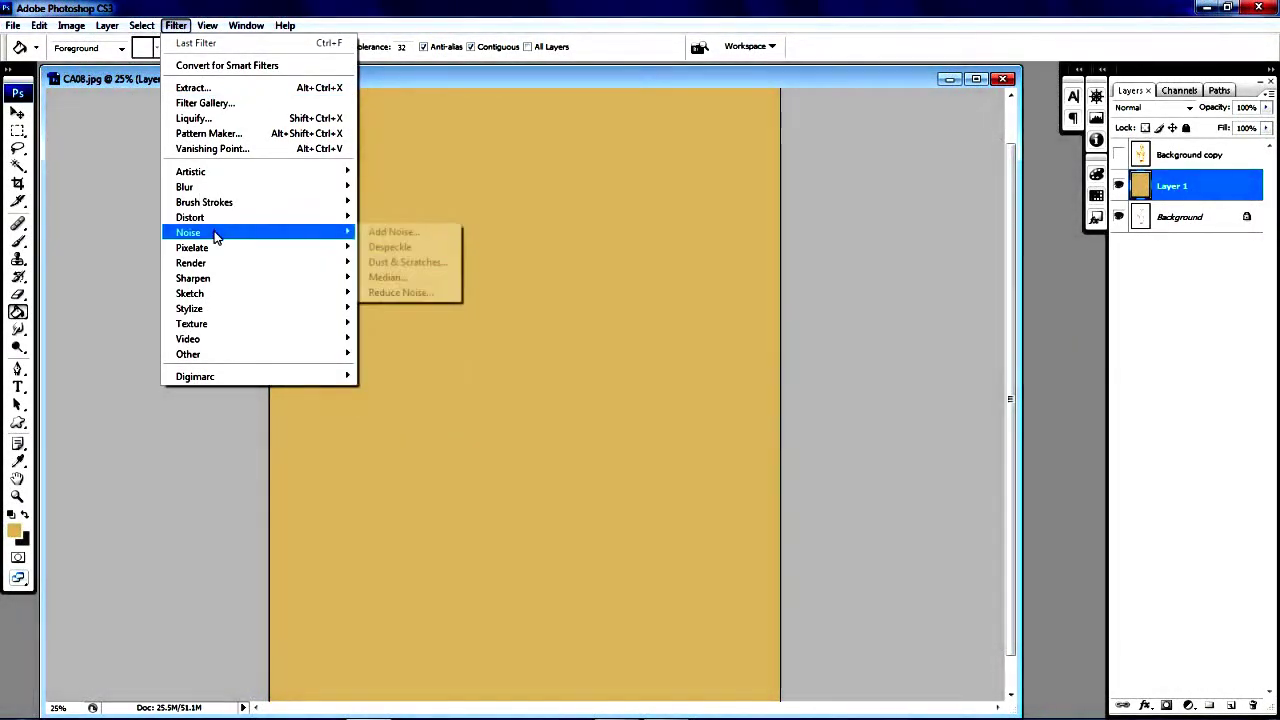
{"action": "left_click", "coordinate": [410, 232]}
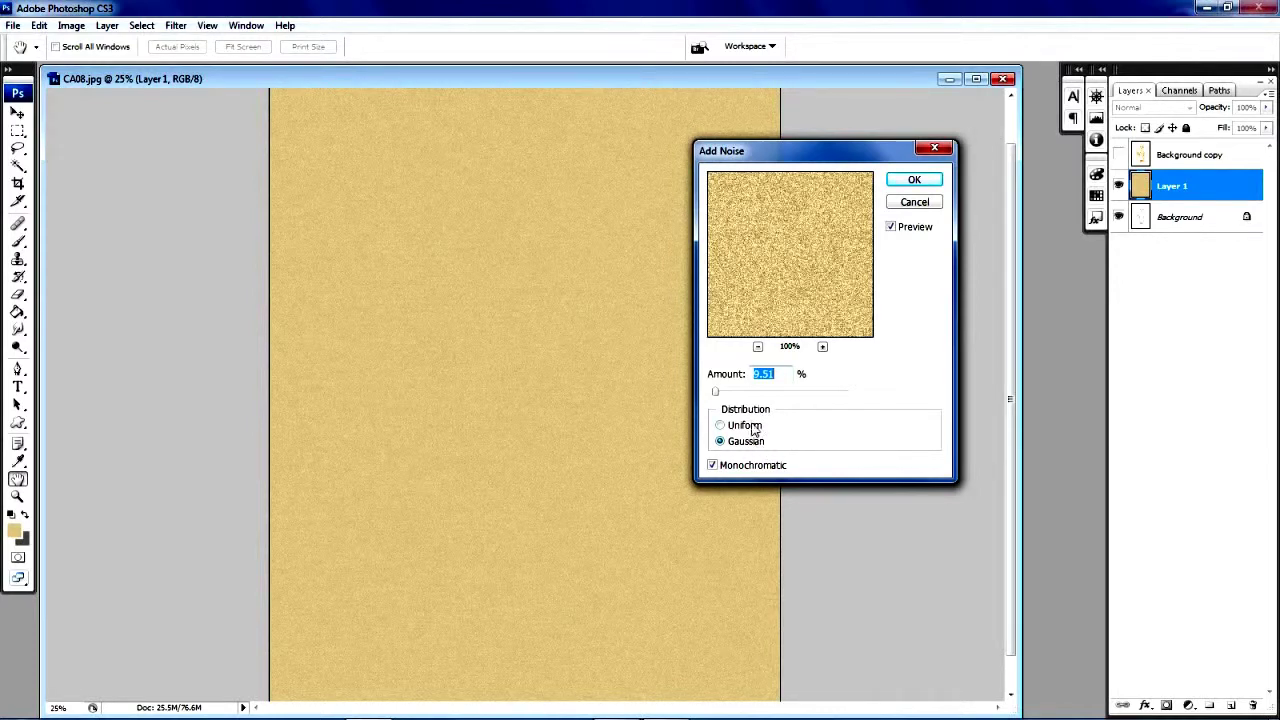
{"action": "left_click", "coordinate": [712, 466]}
{"action": "left_click", "coordinate": [912, 182]}
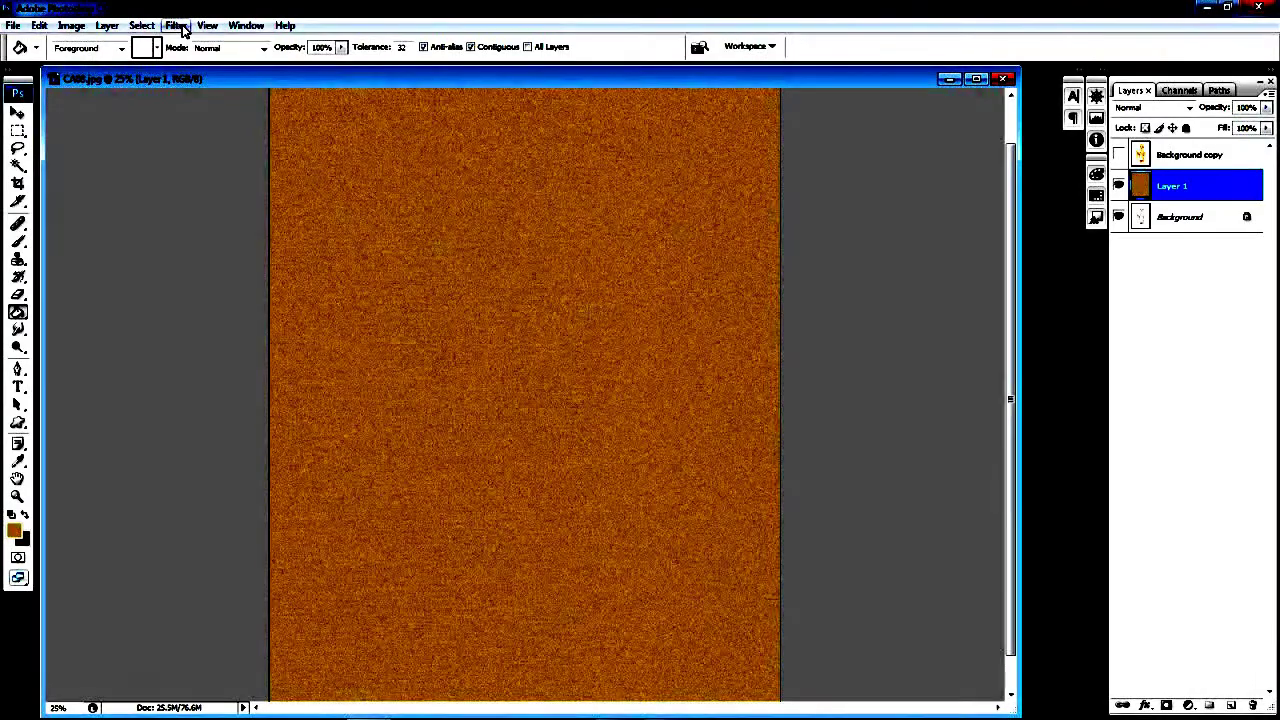
Apply a Gaussian Blur with a 0.9-pixel radius to the noisy tan Layer 1 and show the Background copy layer again.
{"action": "left_click", "coordinate": [178, 26]}
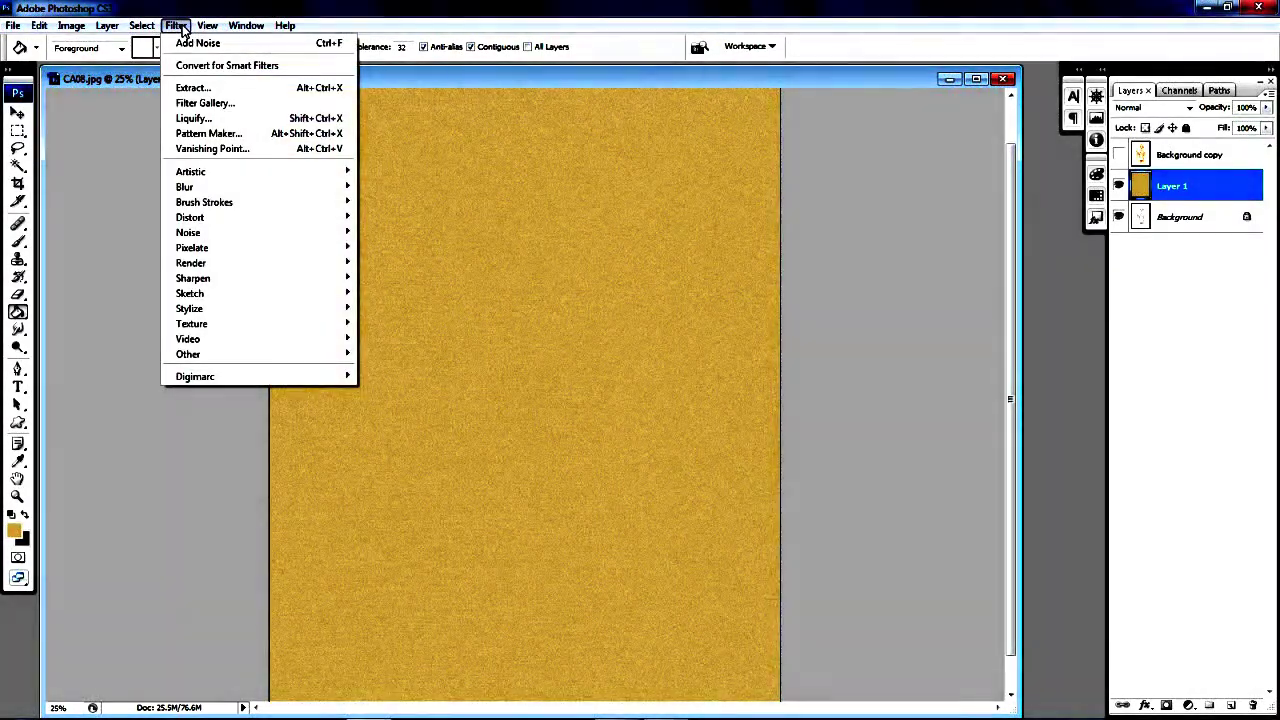
{"action": "mouse_move", "coordinate": [202, 191]}
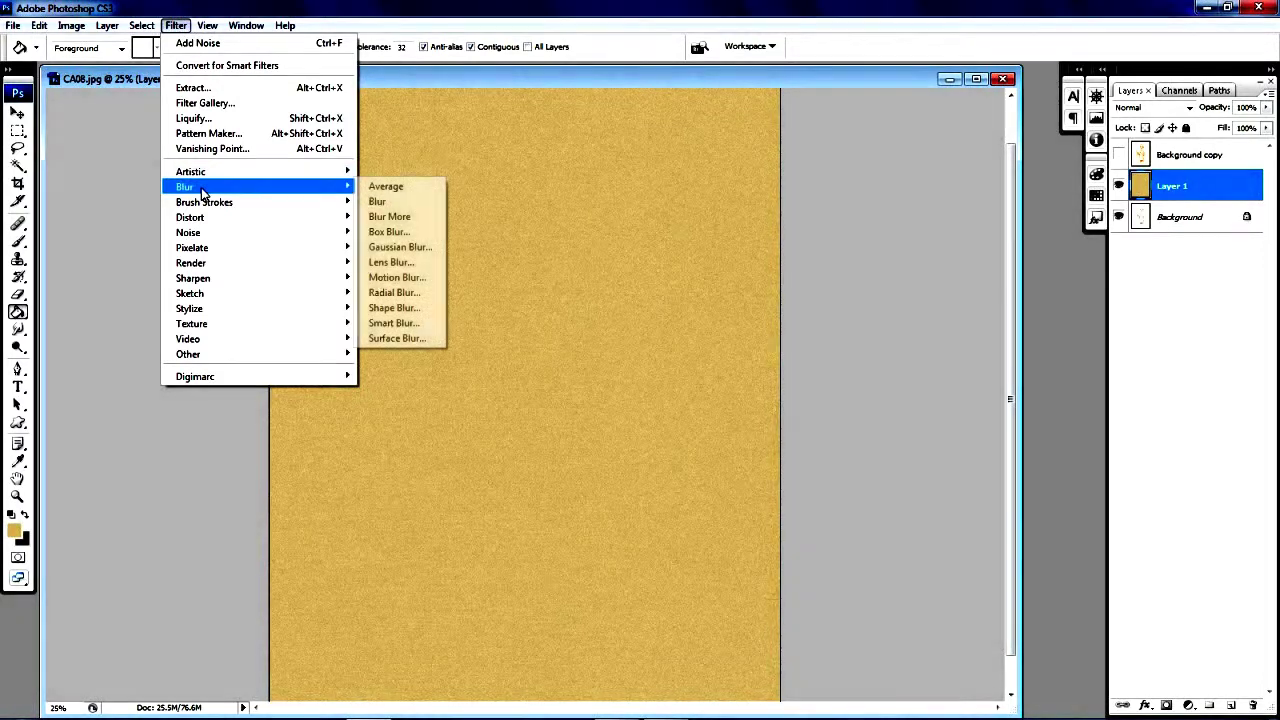
{"action": "left_click", "coordinate": [419, 248]}
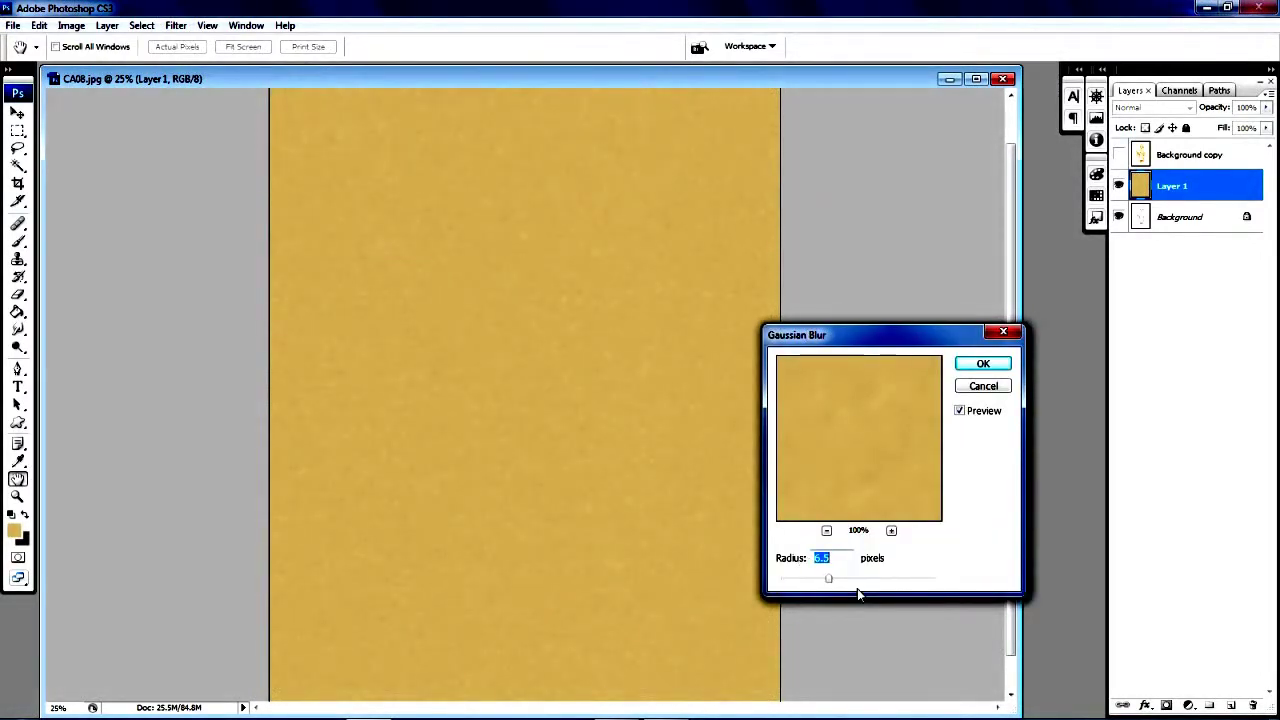
{"action": "left_click_drag", "start_coordinate": [827, 579], "coordinate": [790, 586]}
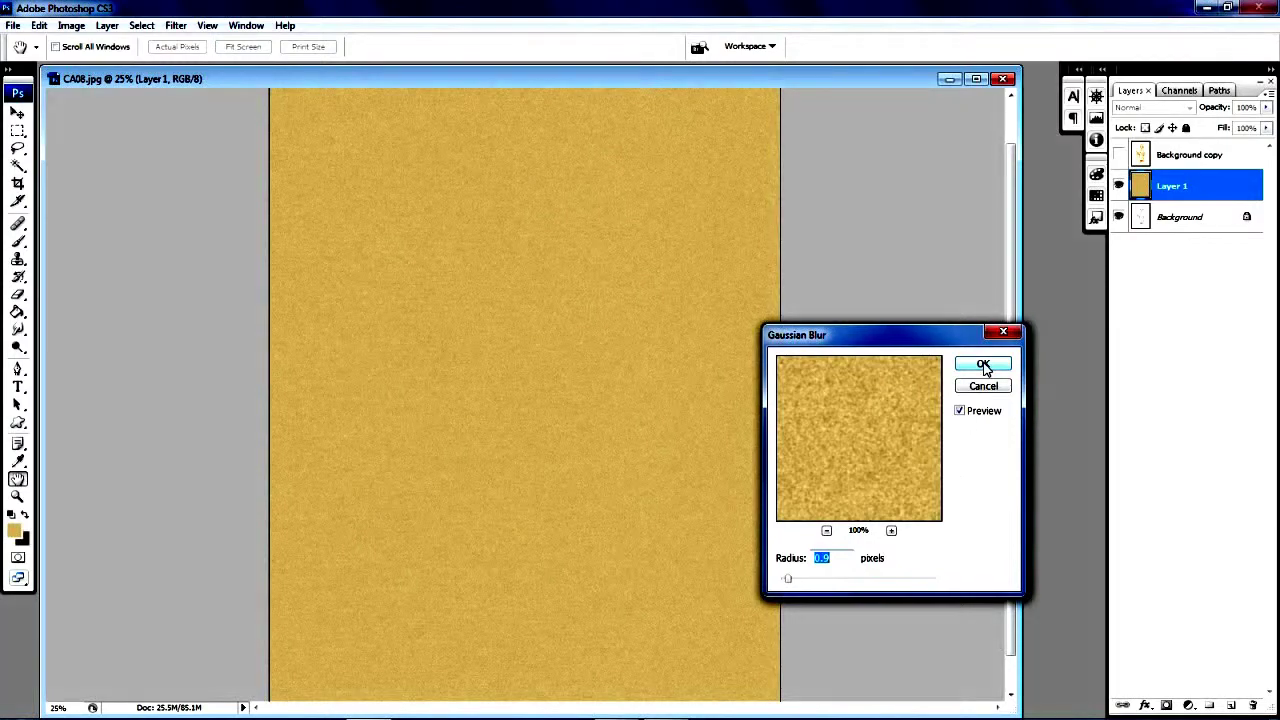
{"action": "left_click", "coordinate": [983, 363]}
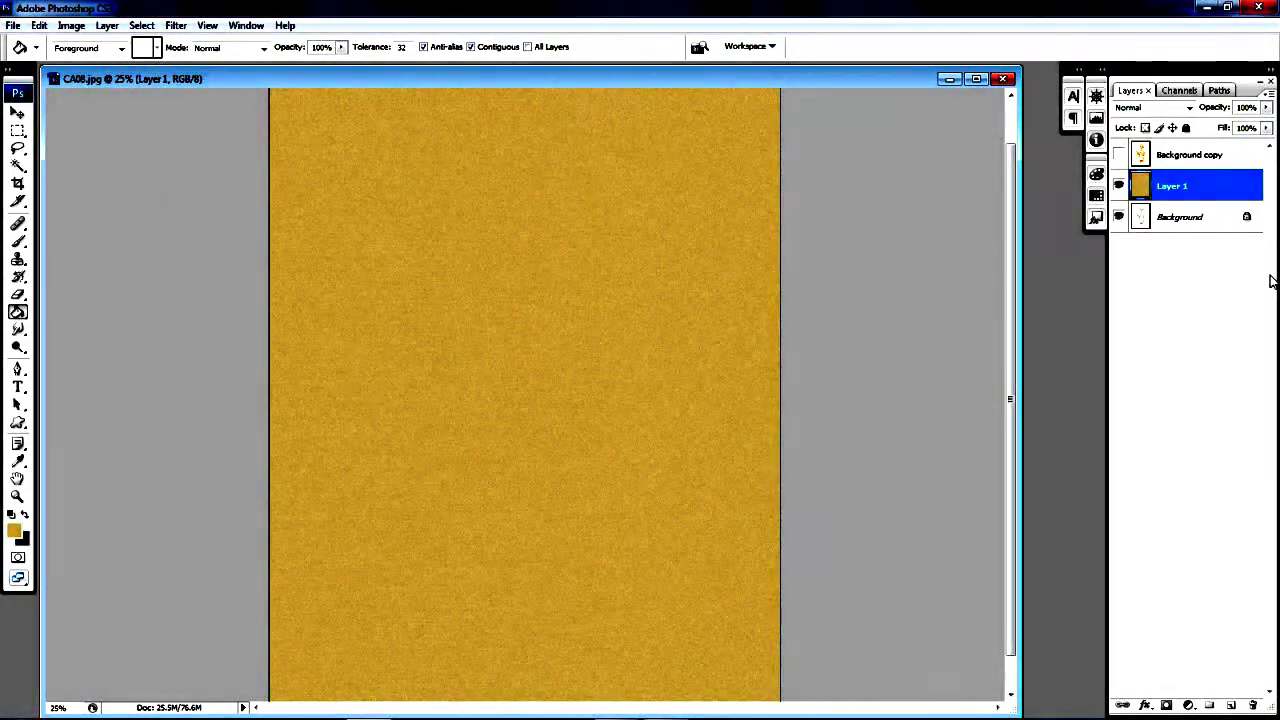
{"action": "left_click", "coordinate": [1121, 157]}
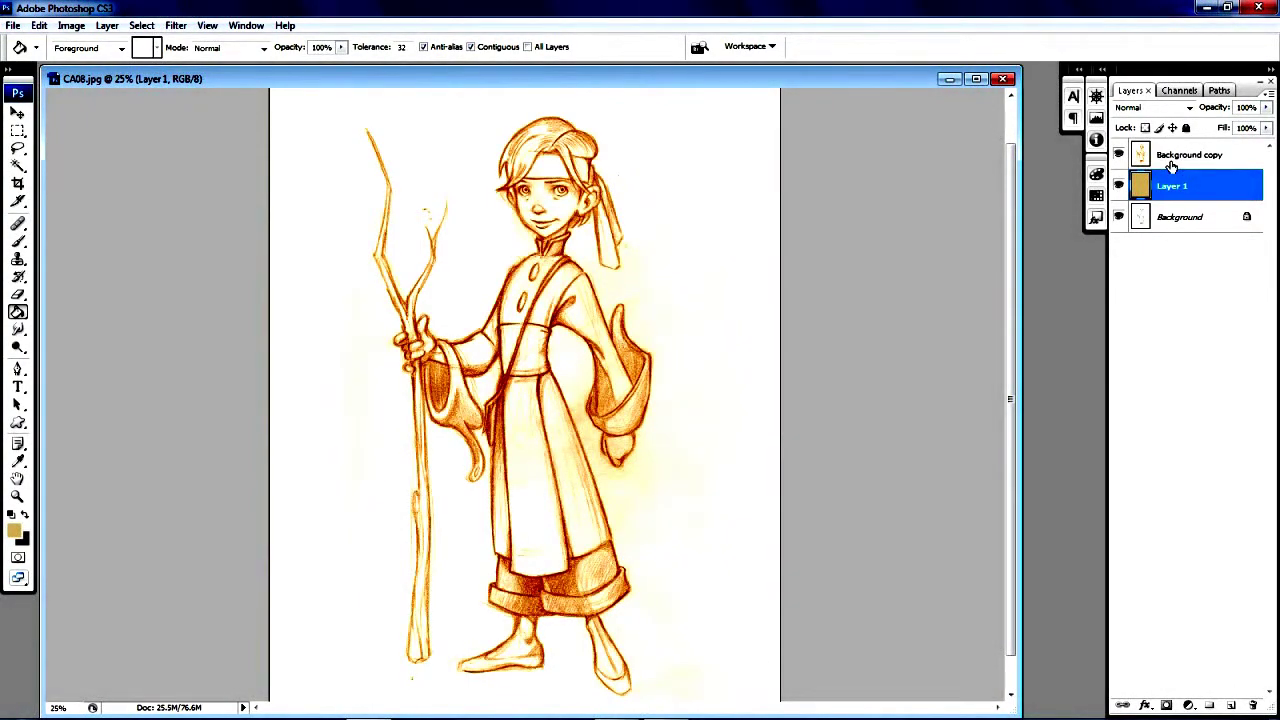
{"action": "left_click", "coordinate": [1188, 108]}
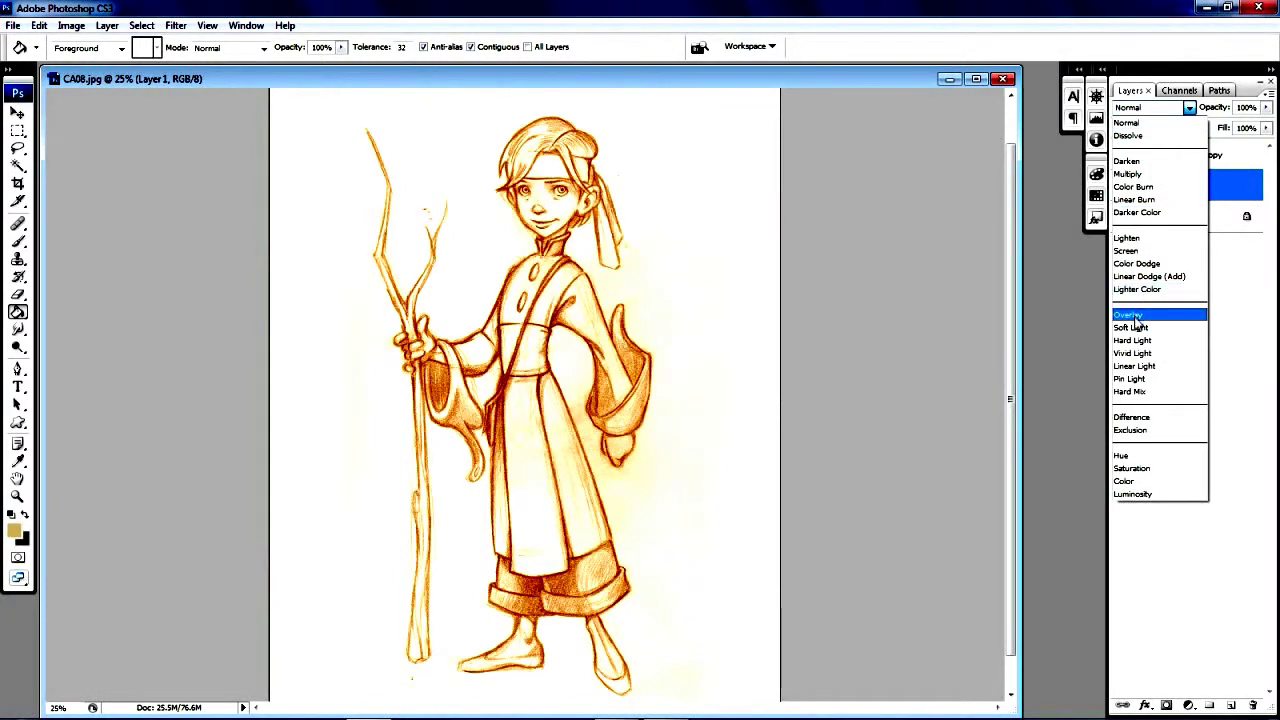
{"action": "left_click", "coordinate": [1140, 176]}
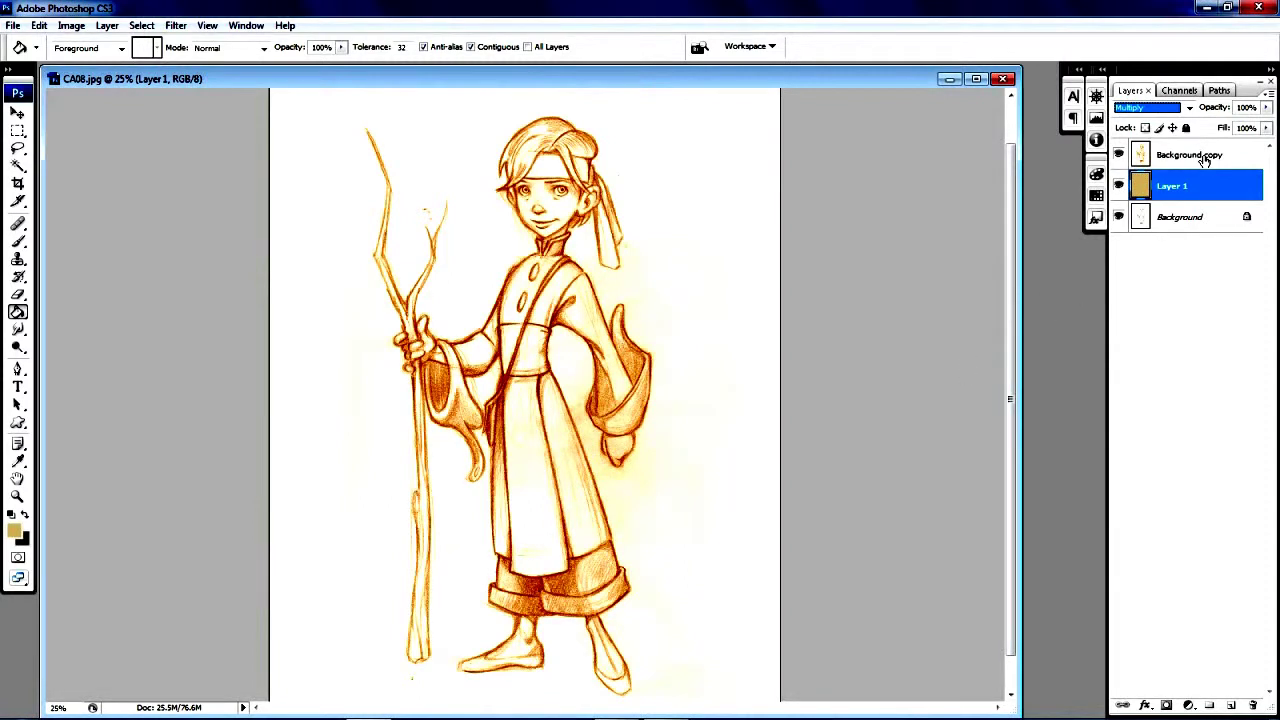
{"action": "left_click", "coordinate": [1205, 160]}
{"action": "left_click", "coordinate": [1178, 188]}
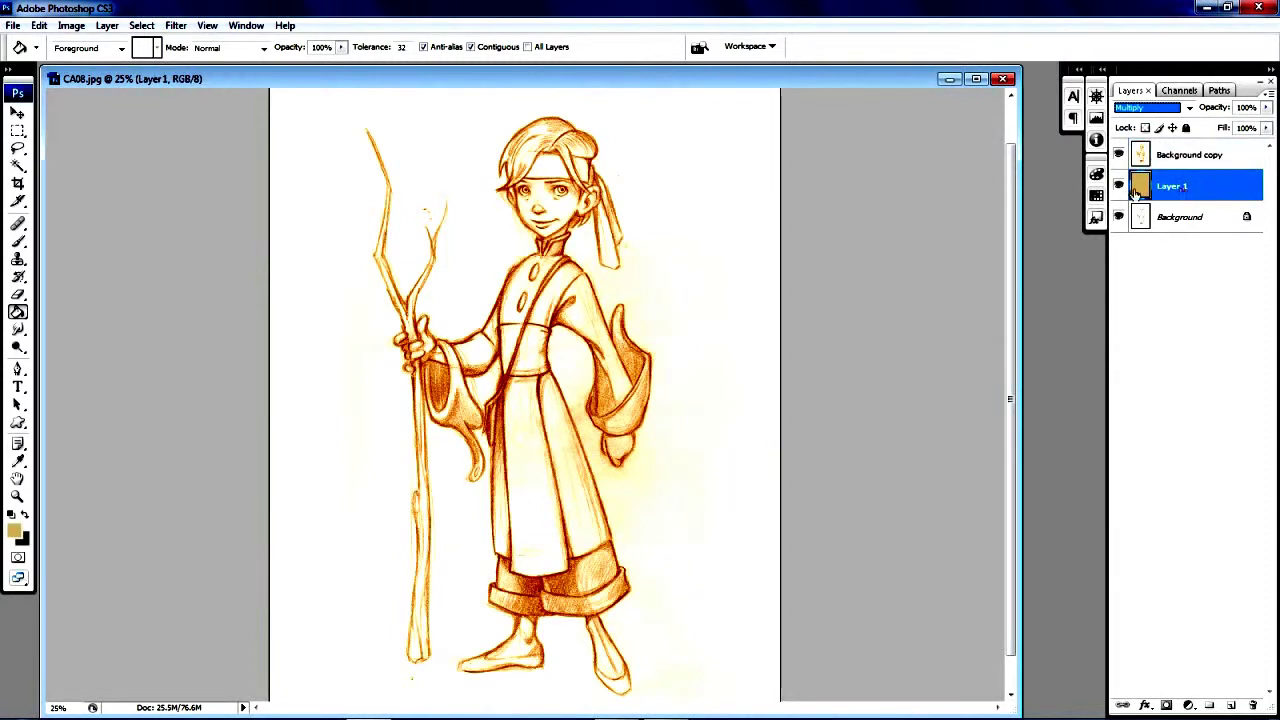
{"action": "left_click", "coordinate": [1160, 107]}
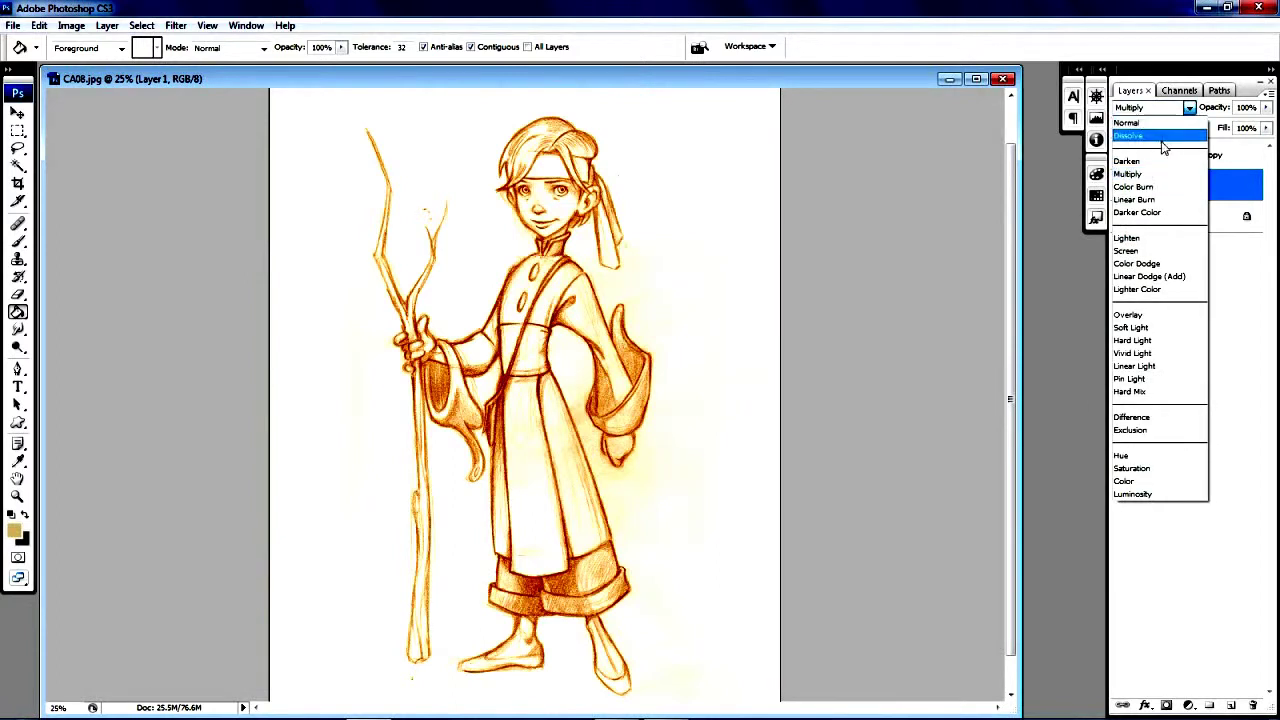
{"action": "left_click", "coordinate": [1150, 122]}
Set the blending mode of the Background copy sketch layer to Multiply.
{"action": "left_click", "coordinate": [1183, 157]}
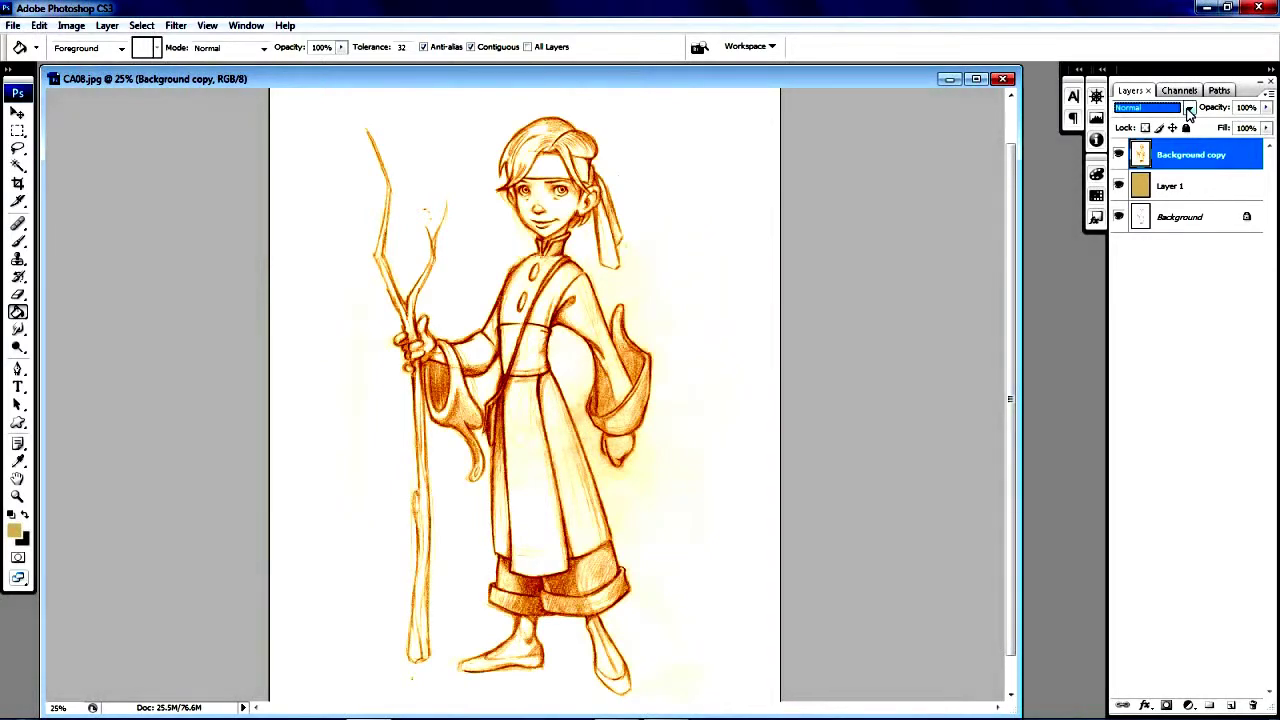
{"action": "left_click", "coordinate": [1188, 110]}
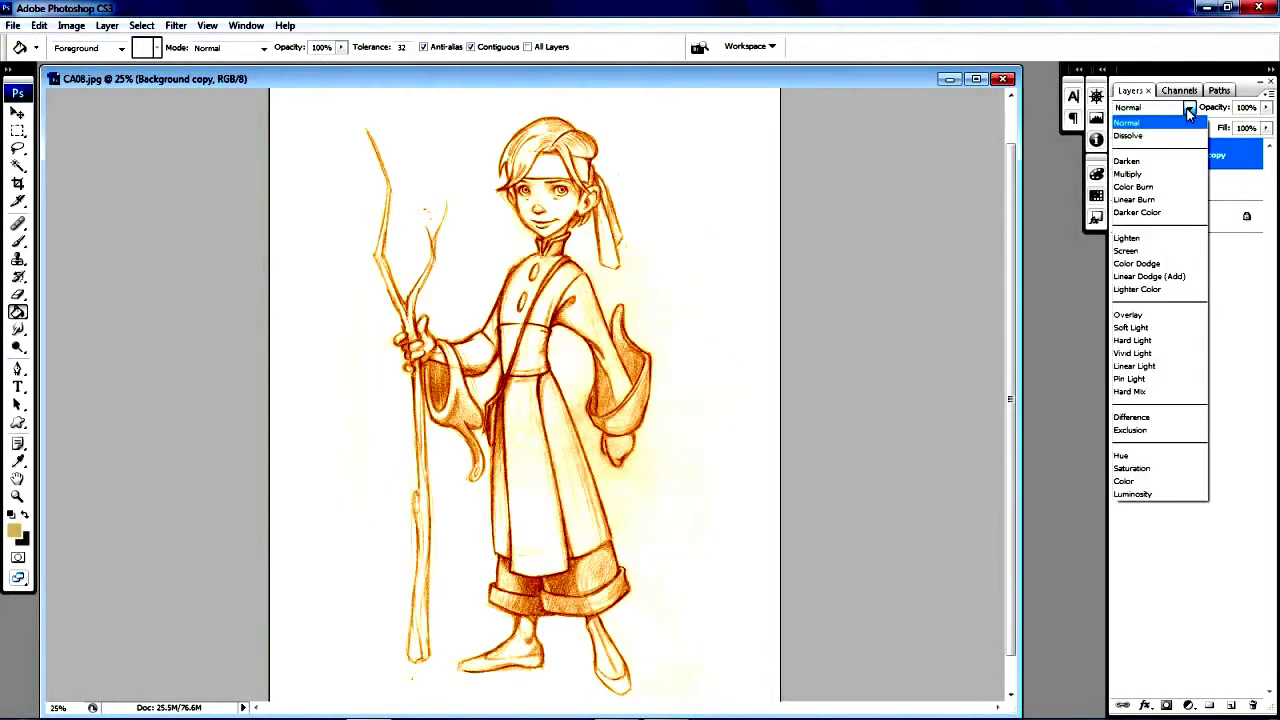
{"action": "left_click", "coordinate": [1150, 174]}
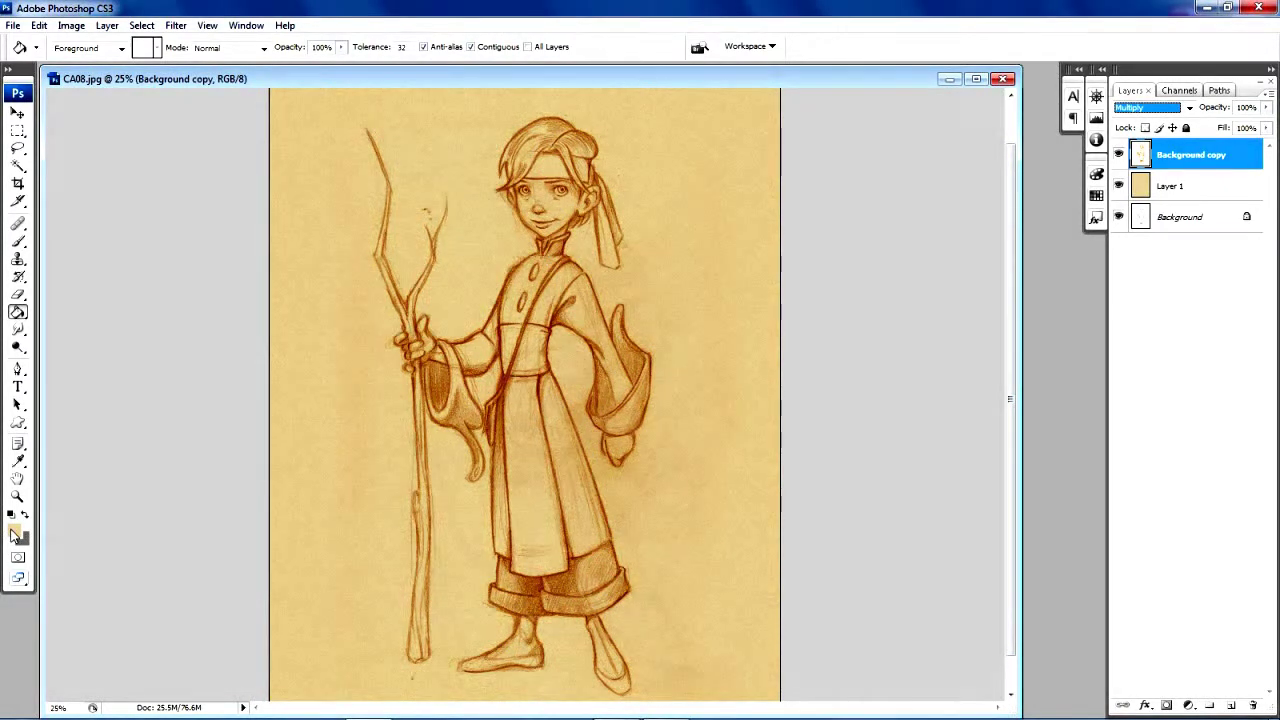
Change the foreground color to a pale cream with a hue of 41° and very high brightness.
{"action": "left_click", "coordinate": [15, 533]}
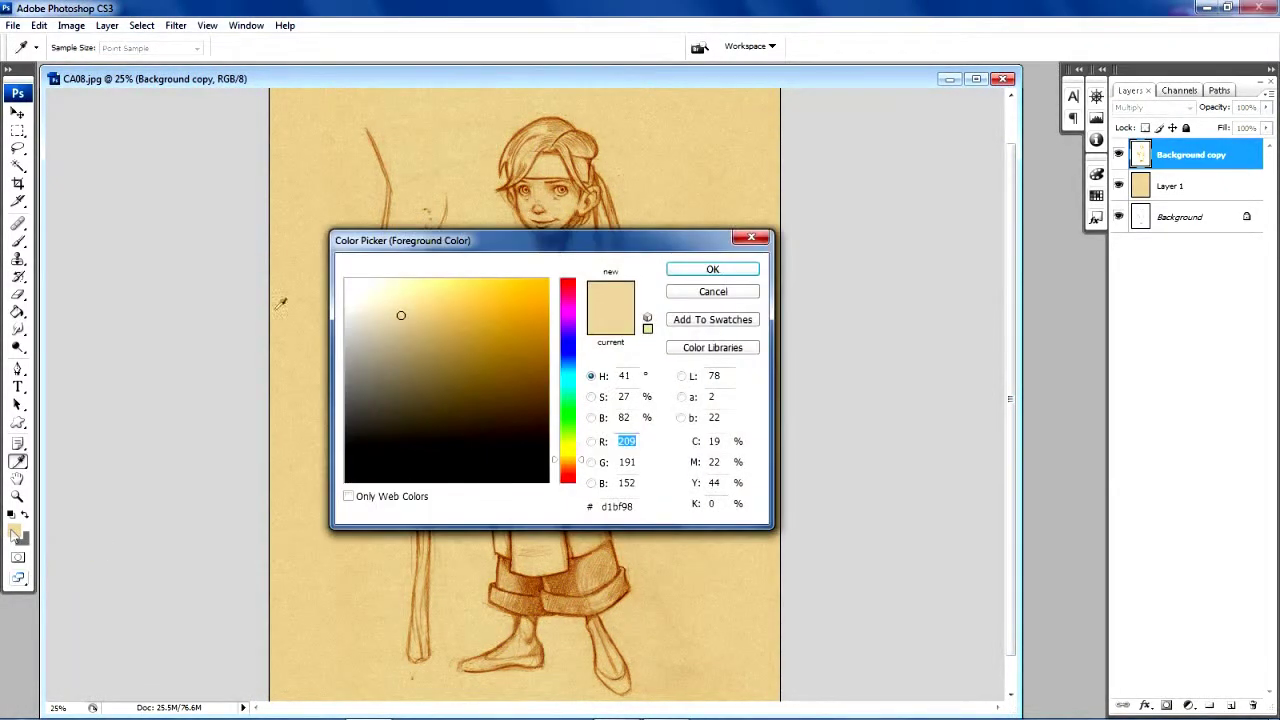
{"action": "left_click_drag", "start_coordinate": [383, 286], "coordinate": [377, 285]}
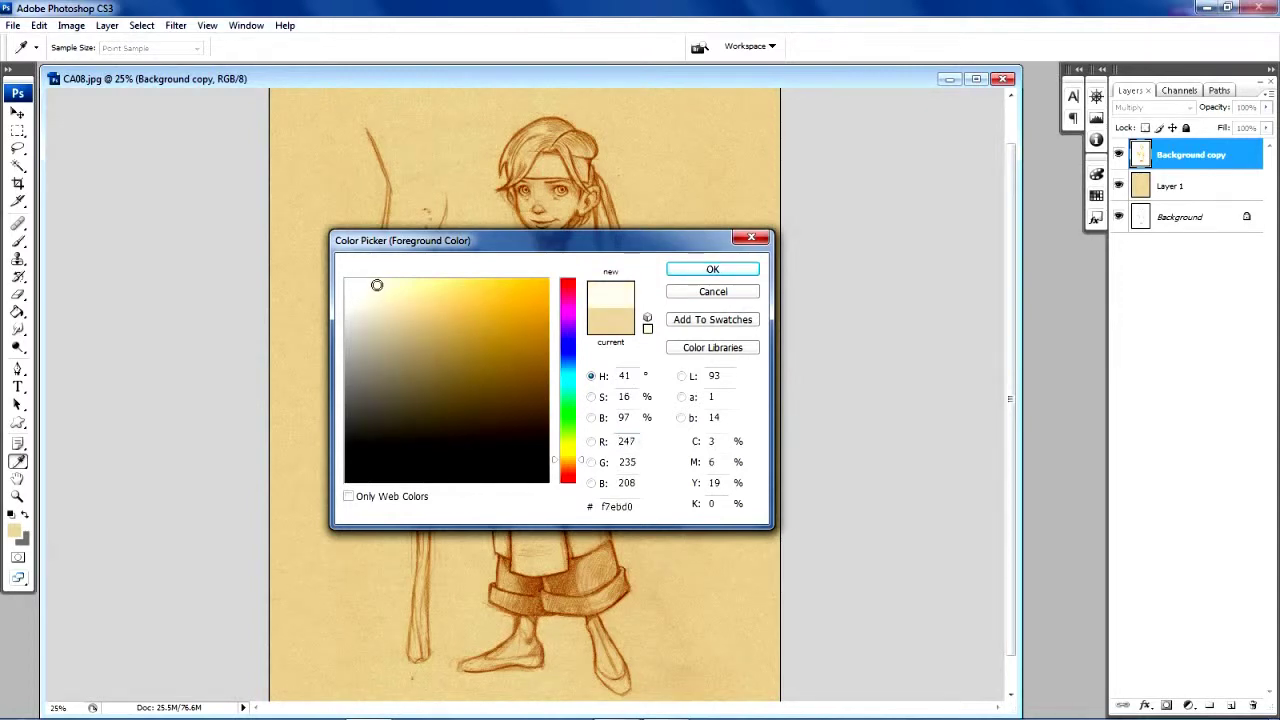
{"action": "left_click_drag", "start_coordinate": [377, 285], "coordinate": [375, 283]}
{"action": "left_click", "coordinate": [685, 276]}
{"action": "key", "text": "g"}
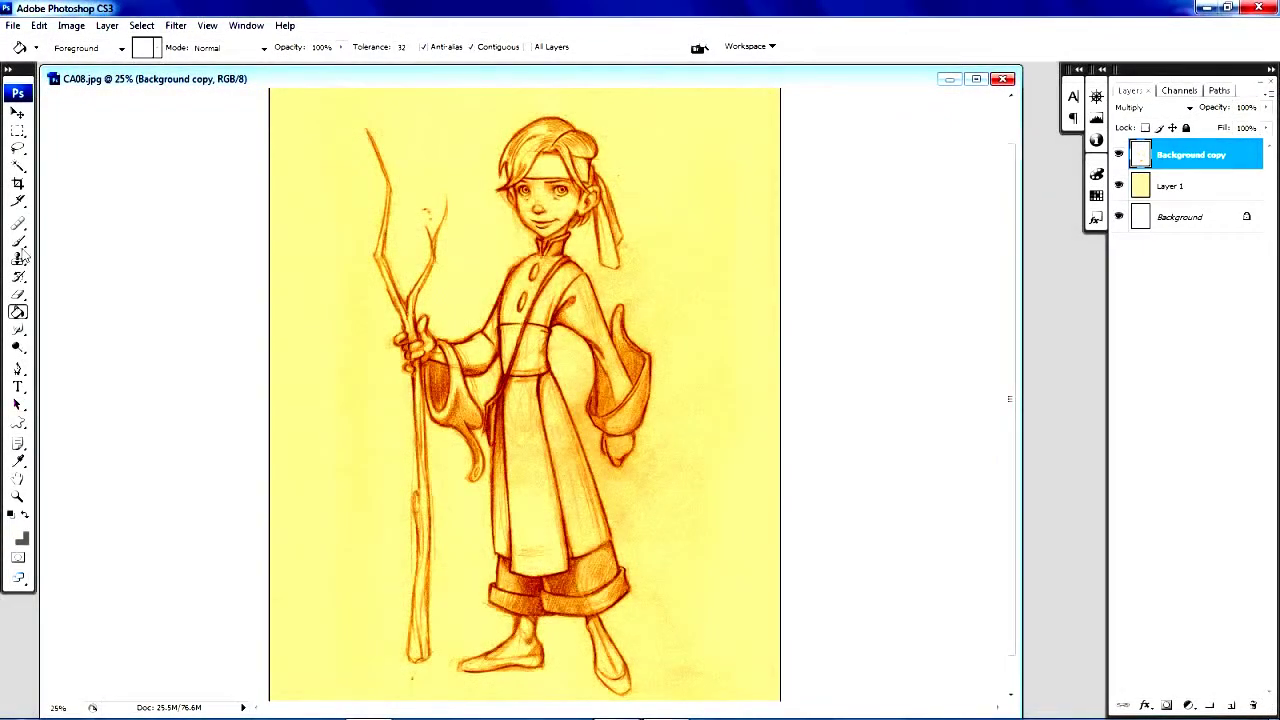
Choose the Brush tool with a rough textured 36-pixel brush tip and set its master diameter to 76 px.
{"action": "left_click", "coordinate": [19, 245]}
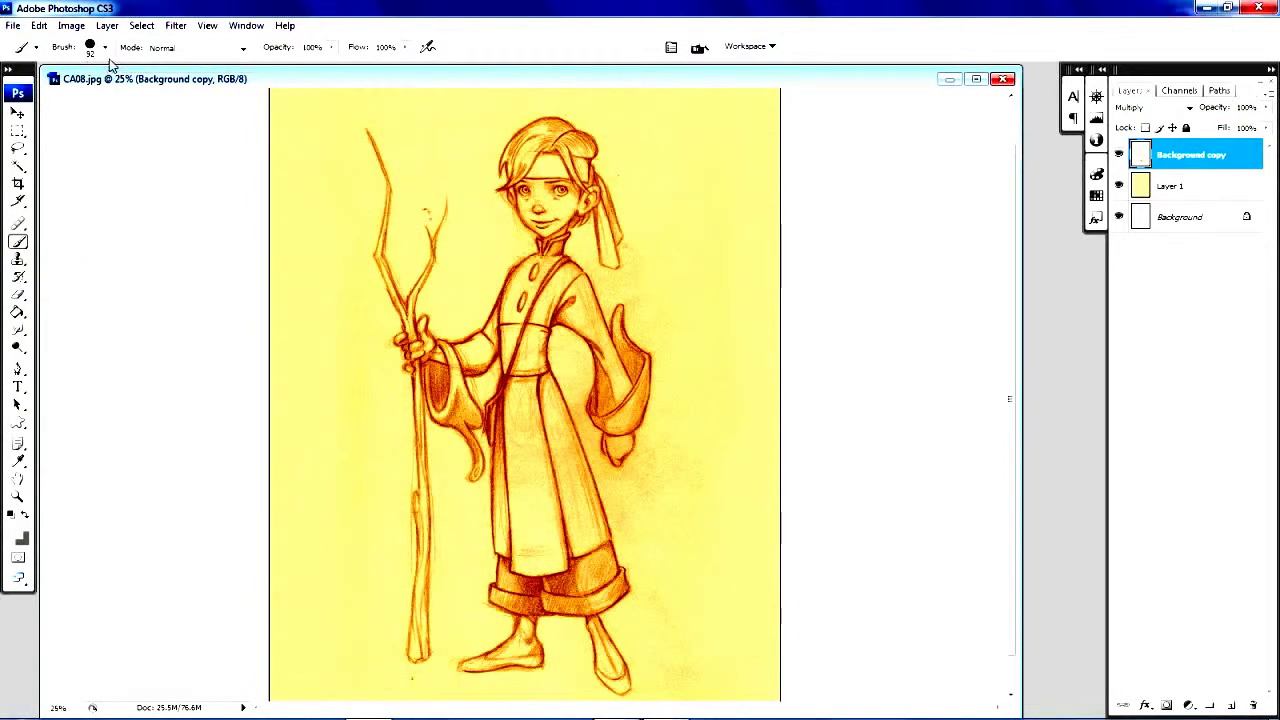
{"action": "left_click", "coordinate": [105, 48]}
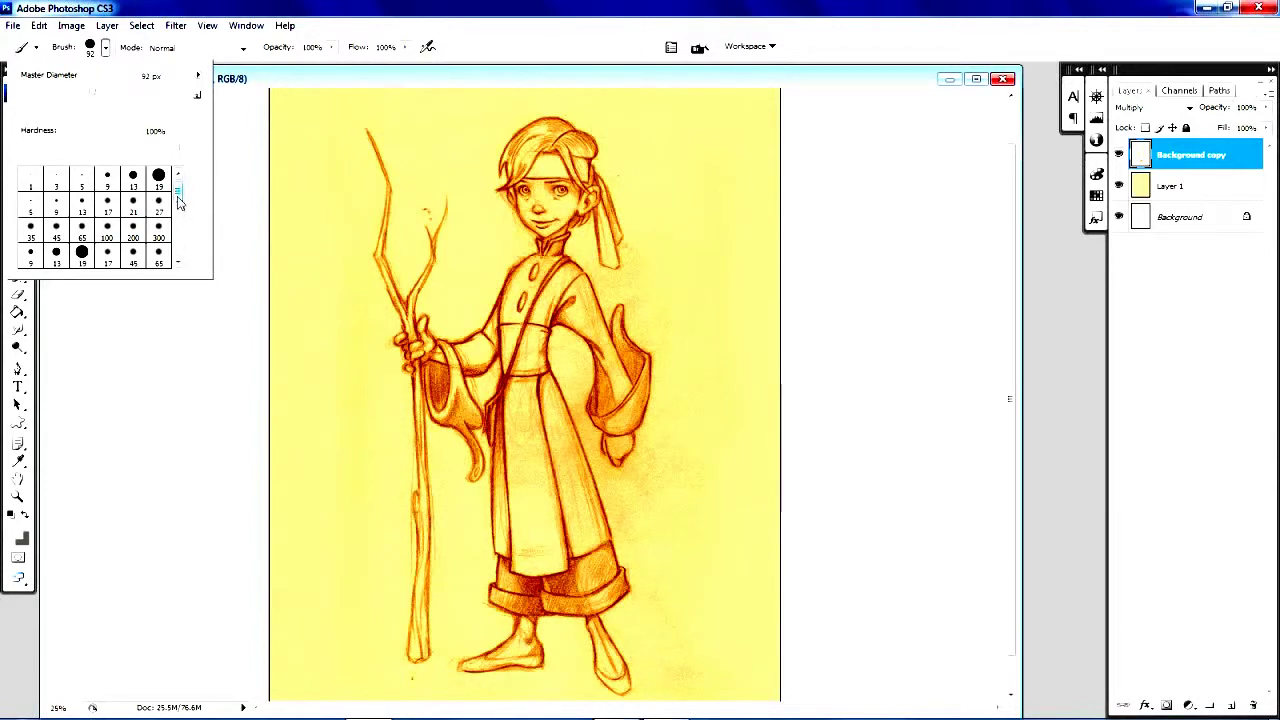
{"action": "left_click_drag", "start_coordinate": [179, 201], "coordinate": [178, 228]}
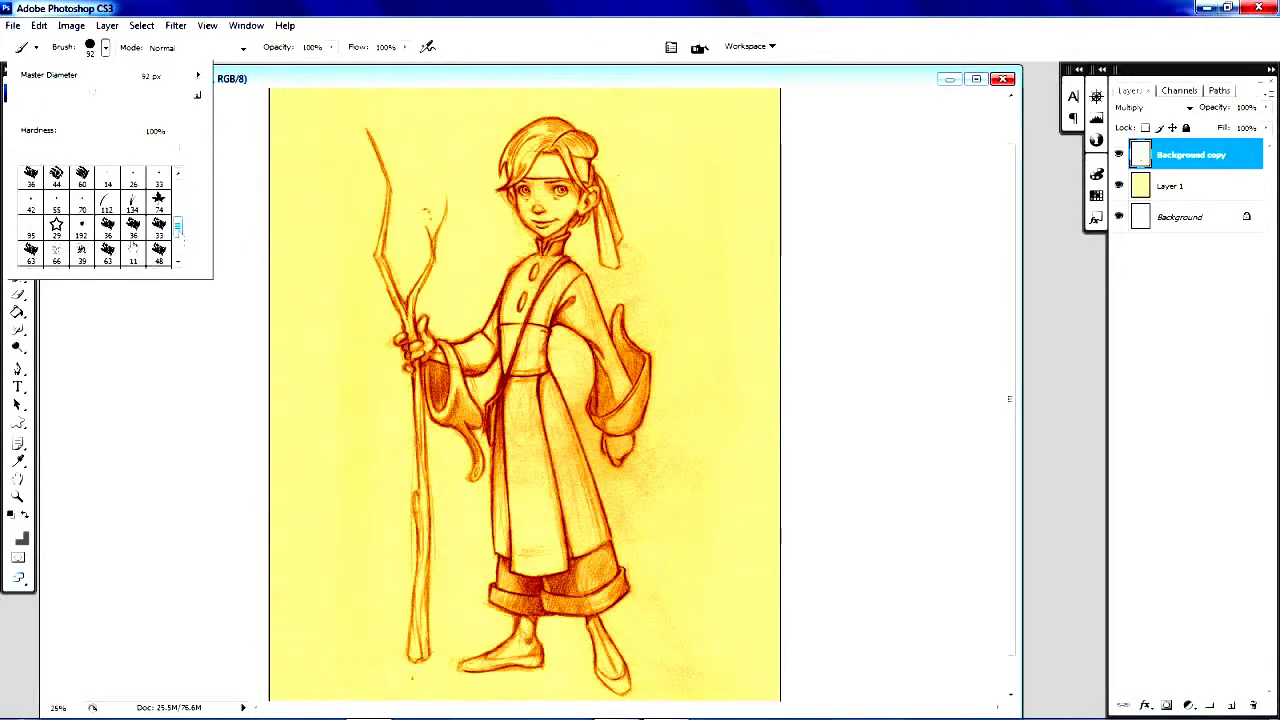
{"action": "left_click", "coordinate": [108, 229]}
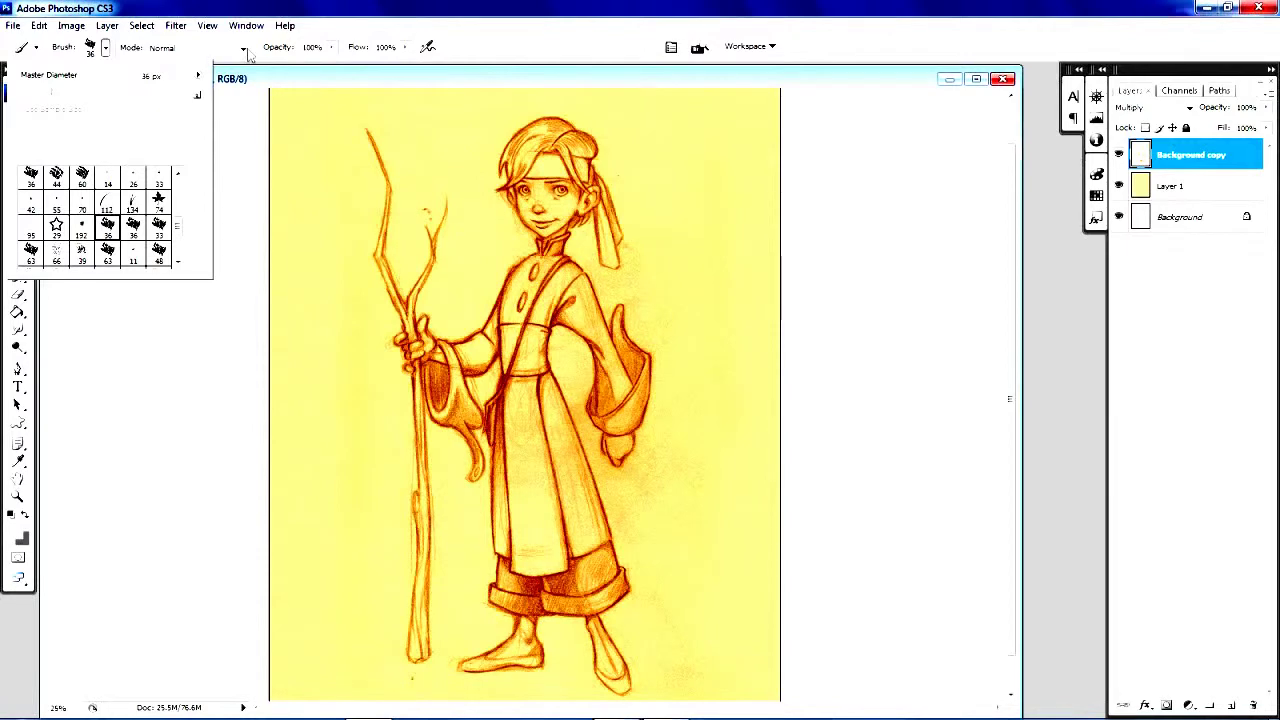
{"action": "type", "text": "86"}
{"action": "key", "text": "Return"}
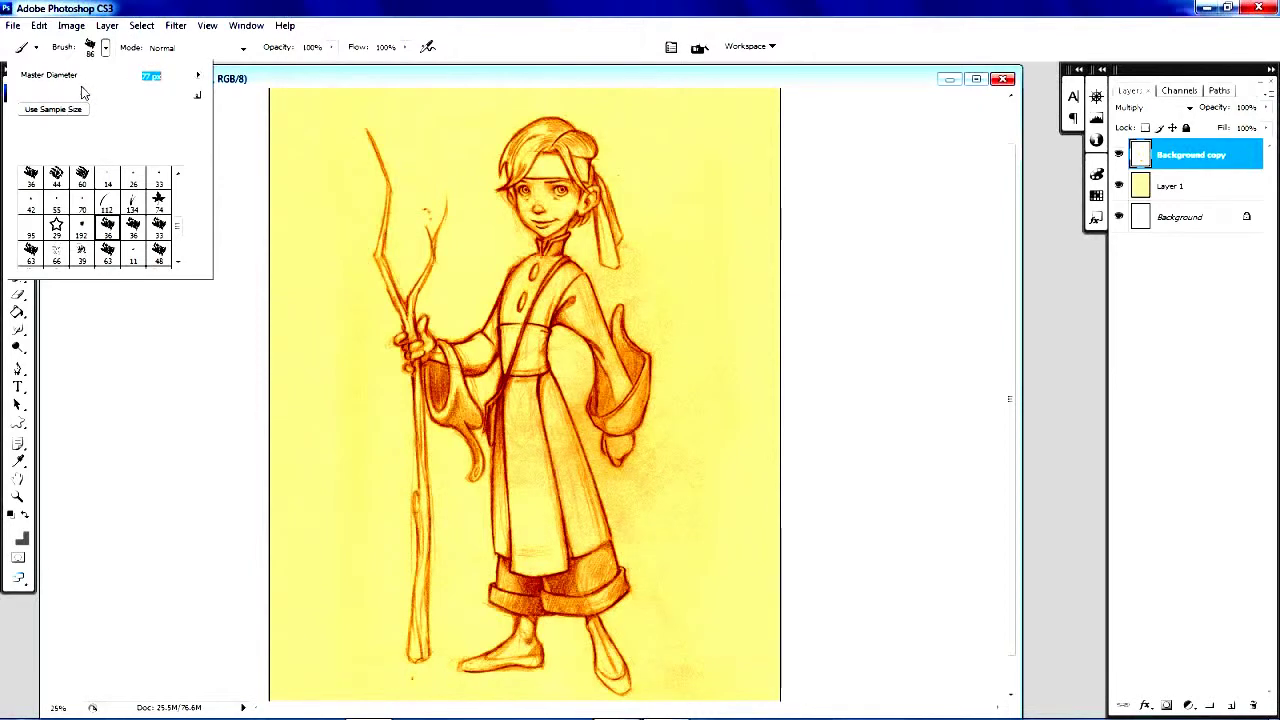
{"action": "type", "text": "76"}
{"action": "key", "text": "Return"}
{"action": "left_click", "coordinate": [226, 160]}
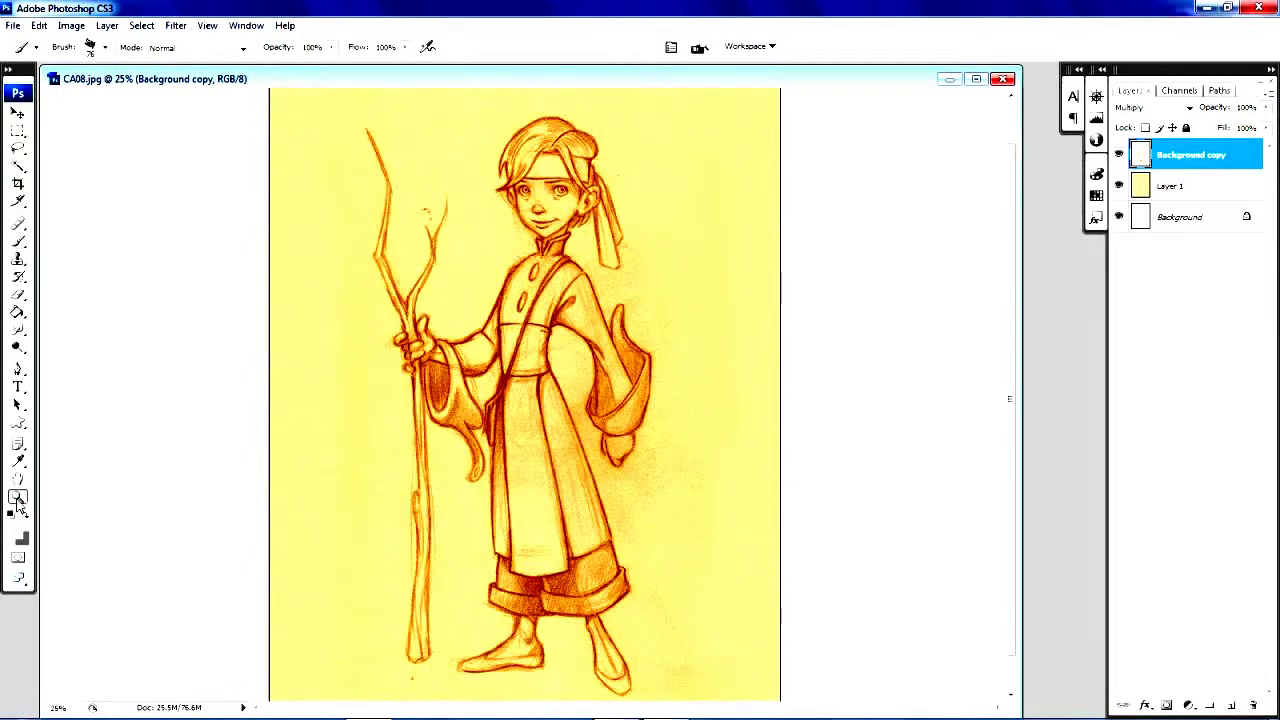
Enlarge the character's head and shoulders to 66.7%, widen the document window, and set the brush opacity to 30%.
{"action": "left_click", "coordinate": [17, 497]}
{"action": "left_click", "coordinate": [526, 255]}
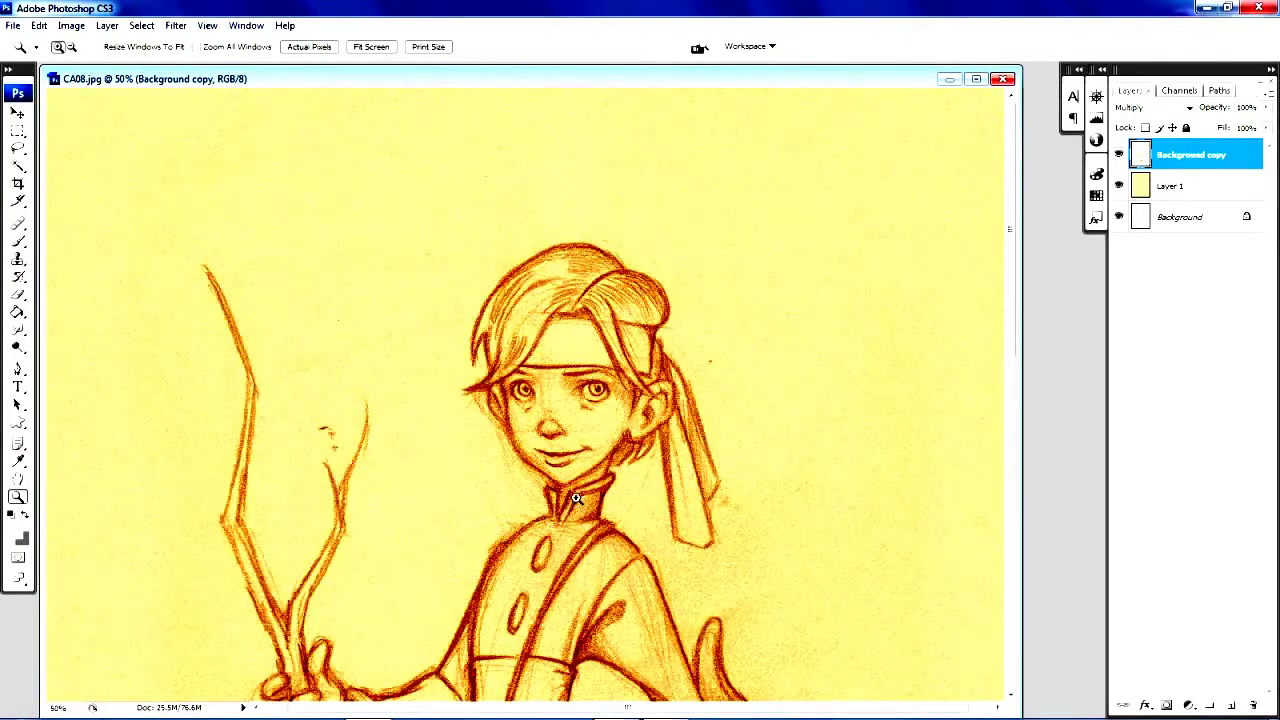
{"action": "left_click", "coordinate": [576, 497]}
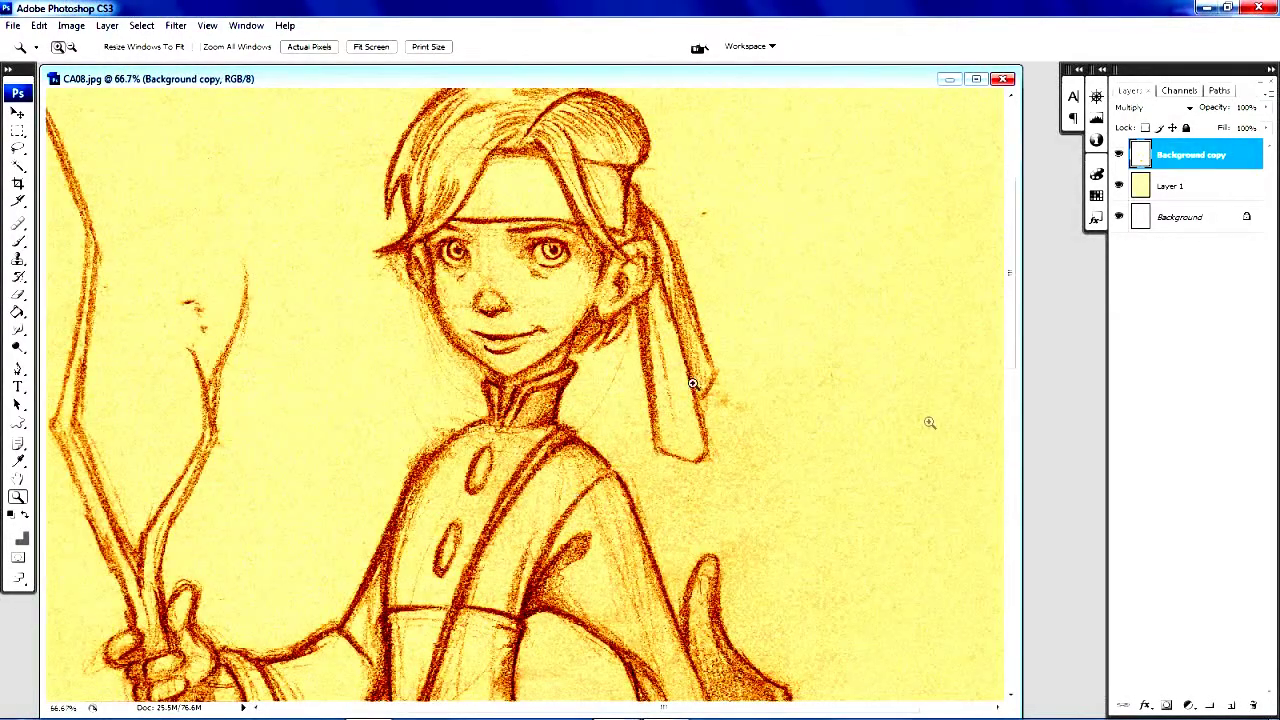
{"action": "left_click_drag", "start_coordinate": [1018, 427], "coordinate": [1050, 428]}
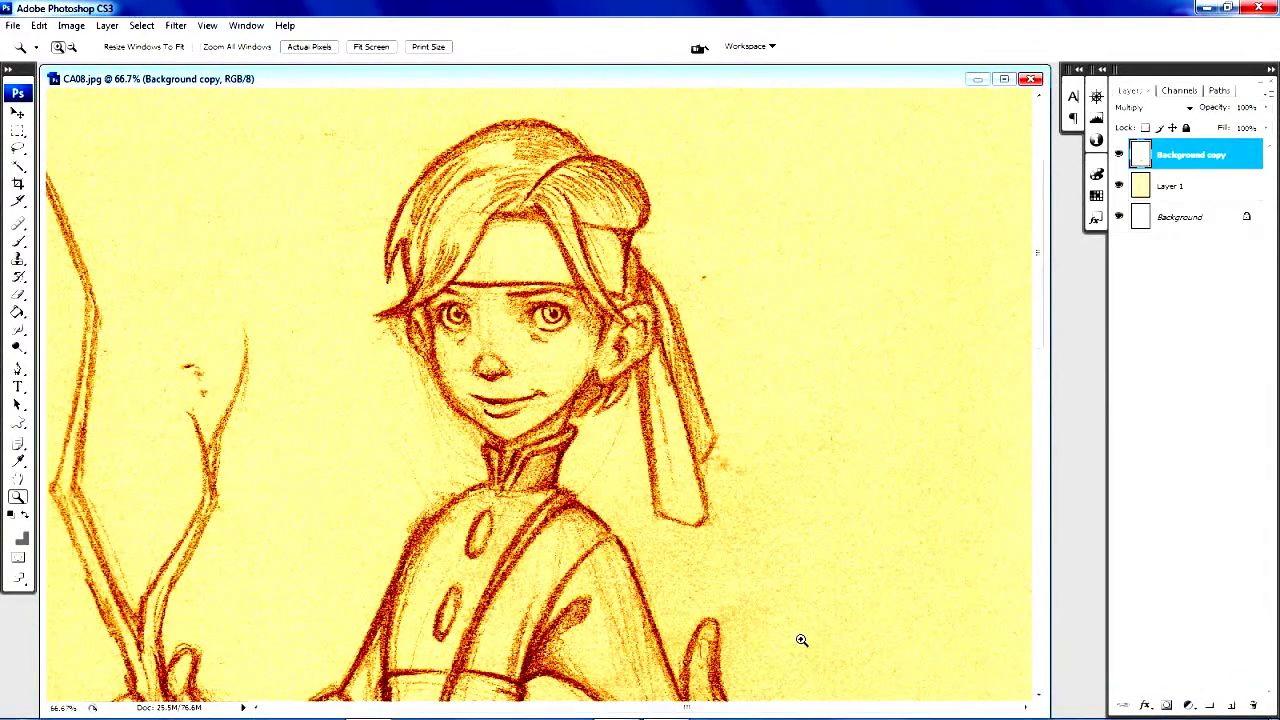
{"action": "left_click", "coordinate": [20, 243]}
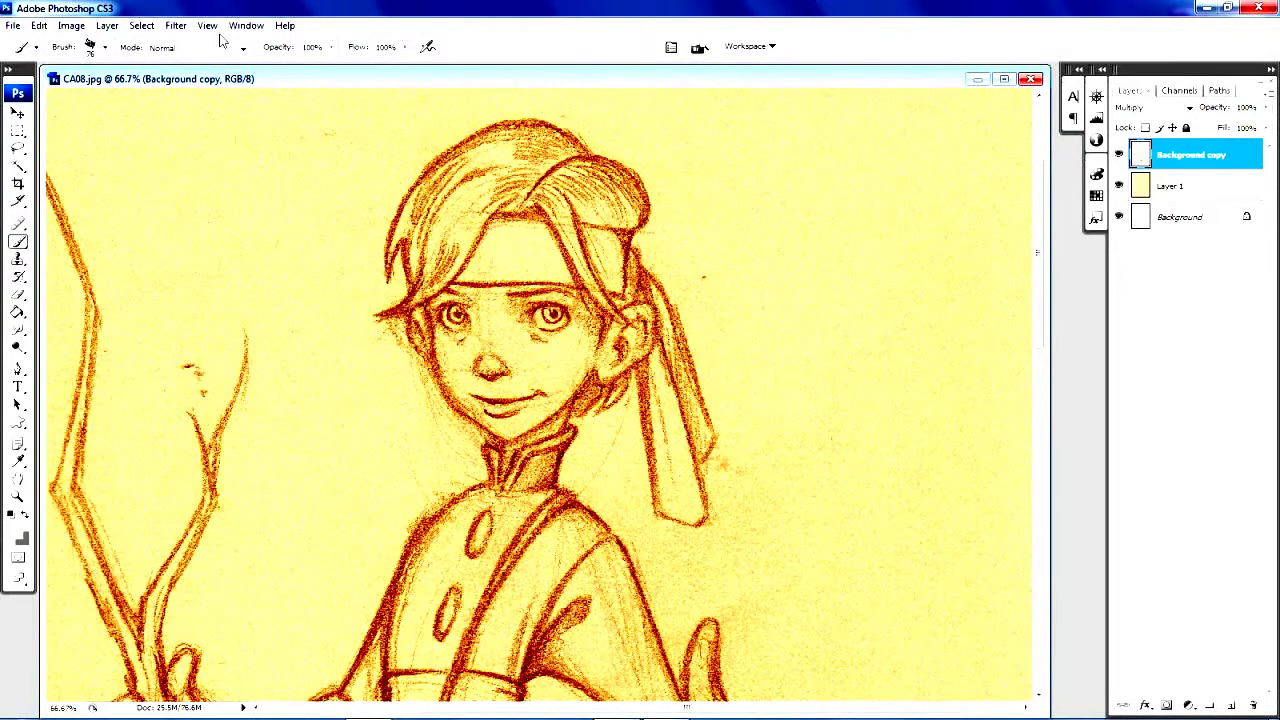
{"action": "left_click", "coordinate": [334, 48]}
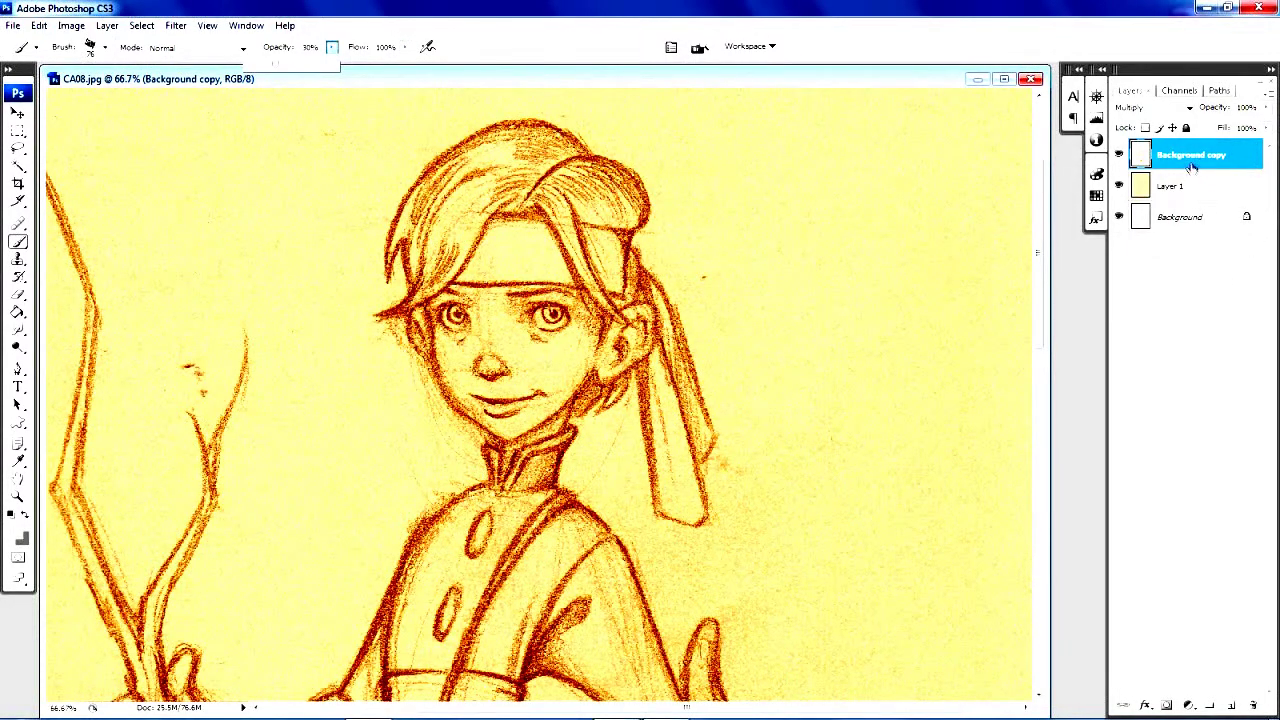
Add a new empty layer above the Background copy layer and set its blending mode to Overlay.
{"action": "left_click", "coordinate": [1232, 707]}
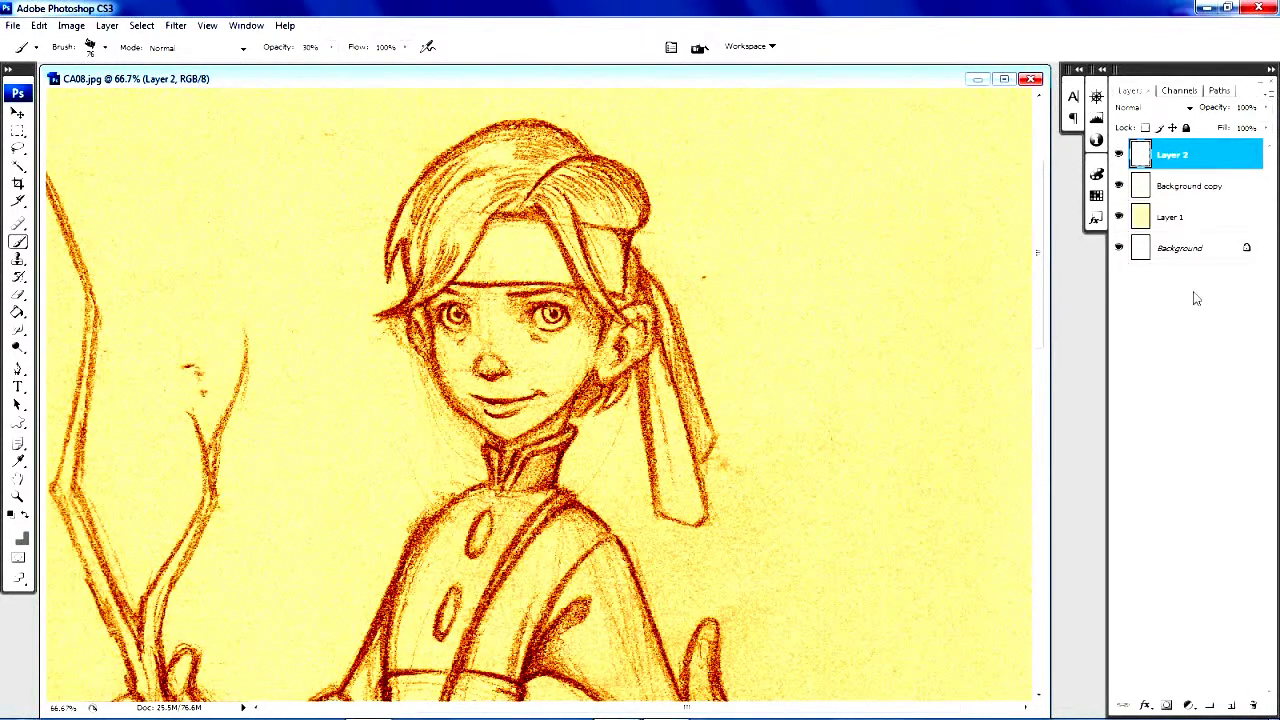
{"action": "left_click", "coordinate": [1189, 108]}
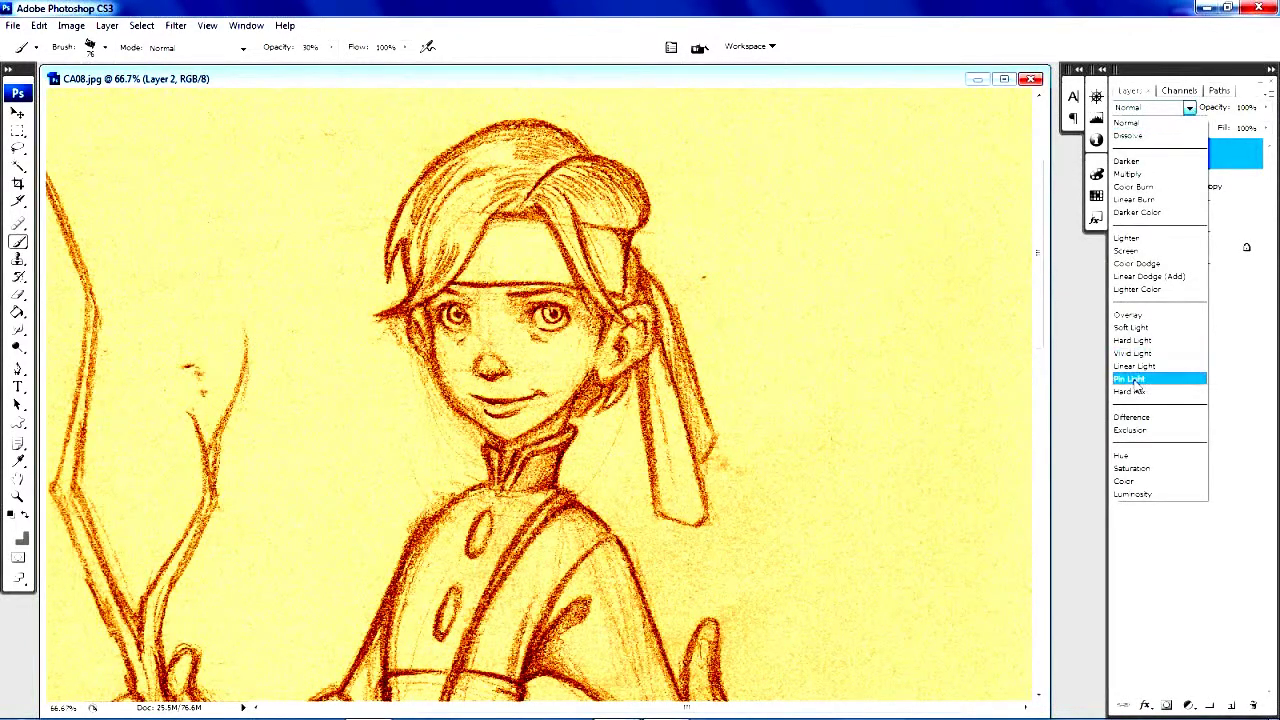
{"action": "left_click", "coordinate": [1155, 316]}
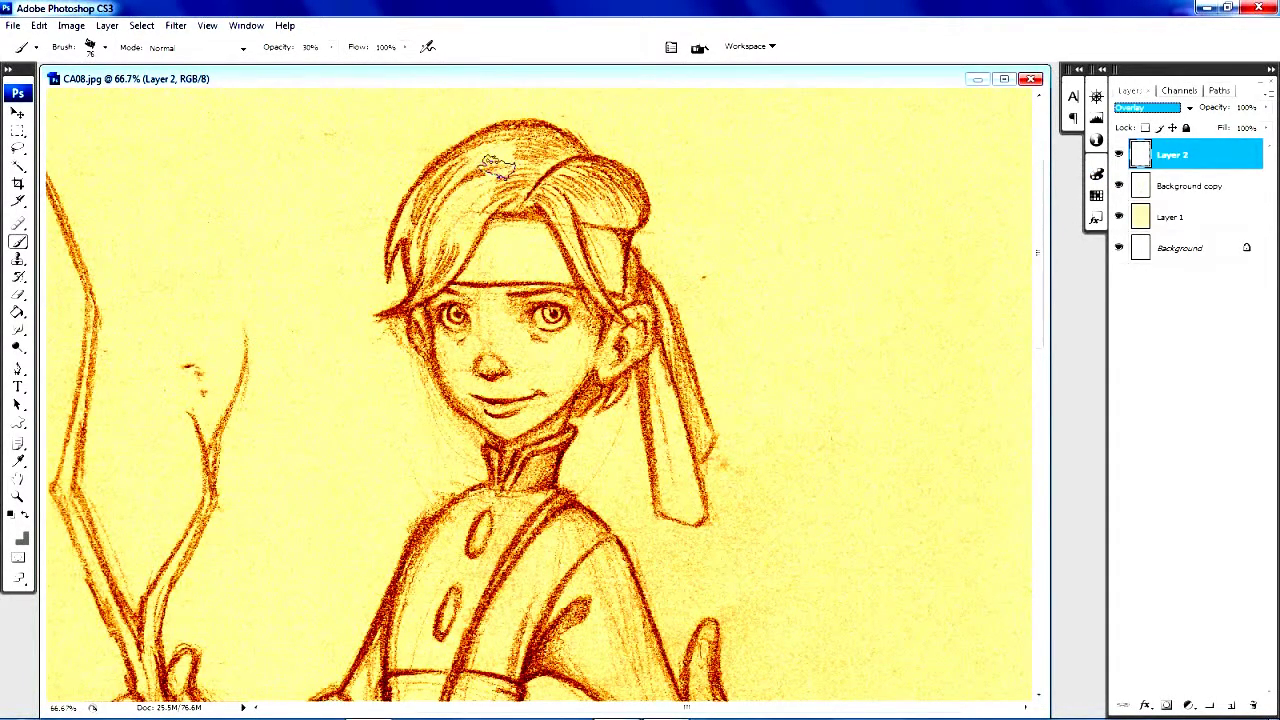
Paint cream highlights on the Overlay layer over the character's hair, headband, headband tails and face.
{"action": "mouse_move", "coordinate": [505, 165]}
{"action": "left_mouse_down"}
{"action": "mouse_move", "coordinate": [452, 215]}
{"action": "mouse_move", "coordinate": [480, 182]}
{"action": "mouse_move", "coordinate": [450, 193]}
{"action": "mouse_move", "coordinate": [428, 252]}
{"action": "mouse_move", "coordinate": [473, 183]}
{"action": "mouse_move", "coordinate": [455, 262]}
{"action": "mouse_move", "coordinate": [495, 187]}
{"action": "mouse_move", "coordinate": [433, 213]}
{"action": "mouse_move", "coordinate": [525, 150]}
{"action": "mouse_move", "coordinate": [535, 243]}
{"action": "mouse_move", "coordinate": [562, 203]}
{"action": "mouse_move", "coordinate": [608, 212]}
{"action": "mouse_move", "coordinate": [588, 183]}
{"action": "mouse_move", "coordinate": [627, 220]}
{"action": "mouse_move", "coordinate": [588, 253]}
{"action": "mouse_move", "coordinate": [578, 241]}
{"action": "mouse_move", "coordinate": [596, 242]}
{"action": "mouse_move", "coordinate": [614, 294]}
{"action": "mouse_move", "coordinate": [528, 263]}
{"action": "mouse_move", "coordinate": [518, 232]}
{"action": "mouse_move", "coordinate": [483, 268]}
{"action": "mouse_move", "coordinate": [516, 241]}
{"action": "mouse_move", "coordinate": [536, 259]}
{"action": "mouse_move", "coordinate": [497, 265]}
{"action": "mouse_move", "coordinate": [533, 237]}
{"action": "mouse_move", "coordinate": [552, 268]}
{"action": "mouse_move", "coordinate": [528, 240]}
{"action": "mouse_move", "coordinate": [519, 268]}
{"action": "mouse_move", "coordinate": [536, 239]}
{"action": "left_mouse_up"}
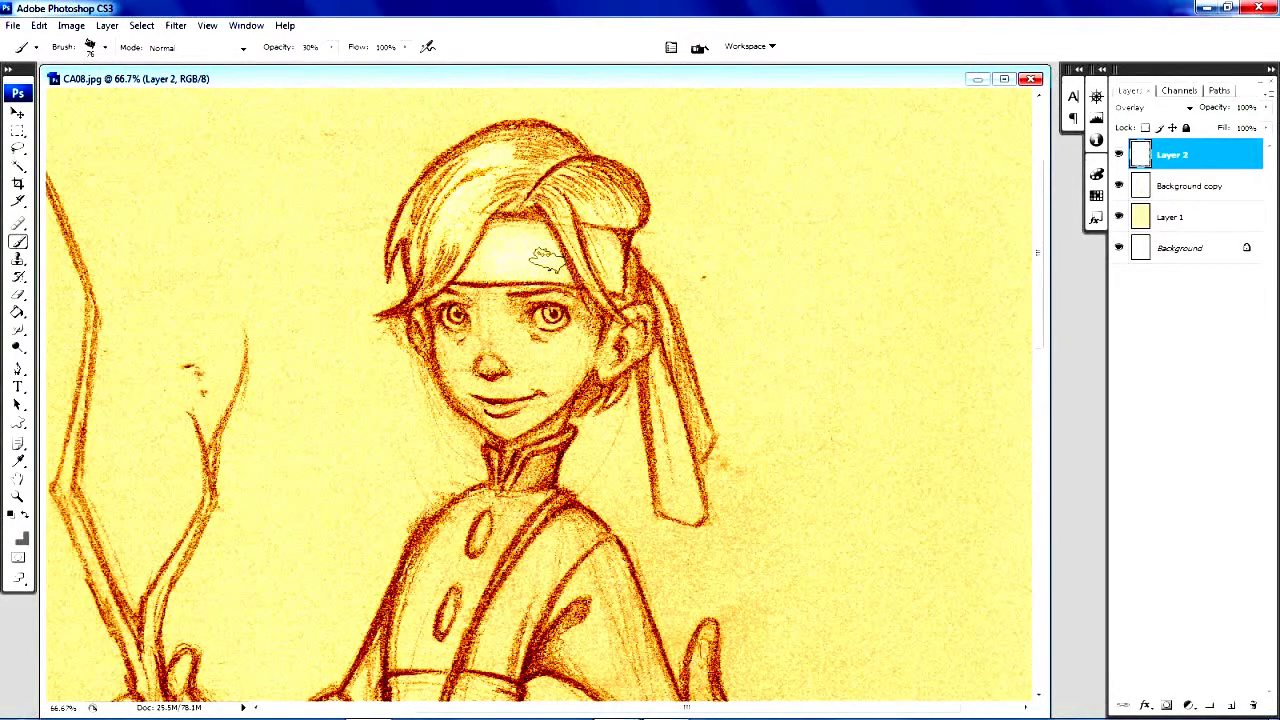
{"action": "left_click_drag", "start_coordinate": [1040, 277], "coordinate": [1043, 302]}
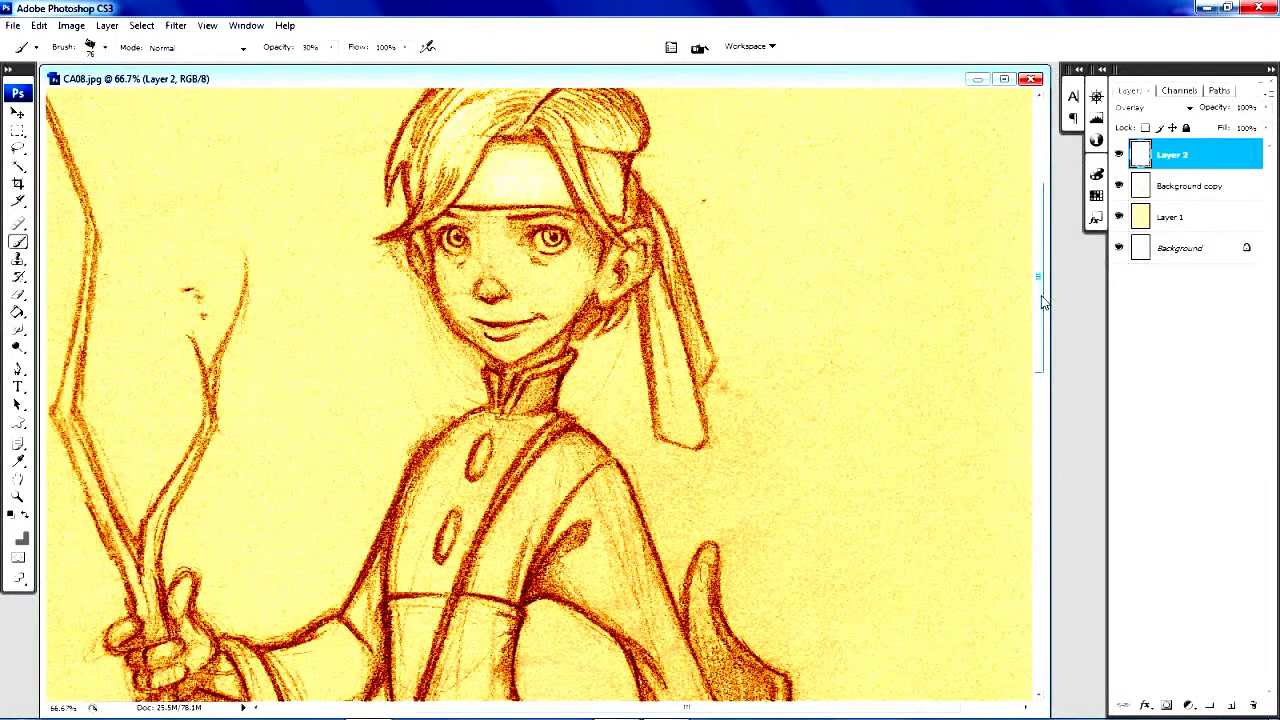
{"action": "mouse_move", "coordinate": [697, 391]}
{"action": "left_mouse_down"}
{"action": "mouse_move", "coordinate": [656, 294]}
{"action": "mouse_move", "coordinate": [661, 413]}
{"action": "mouse_move", "coordinate": [661, 306]}
{"action": "mouse_move", "coordinate": [682, 418]}
{"action": "left_mouse_up"}
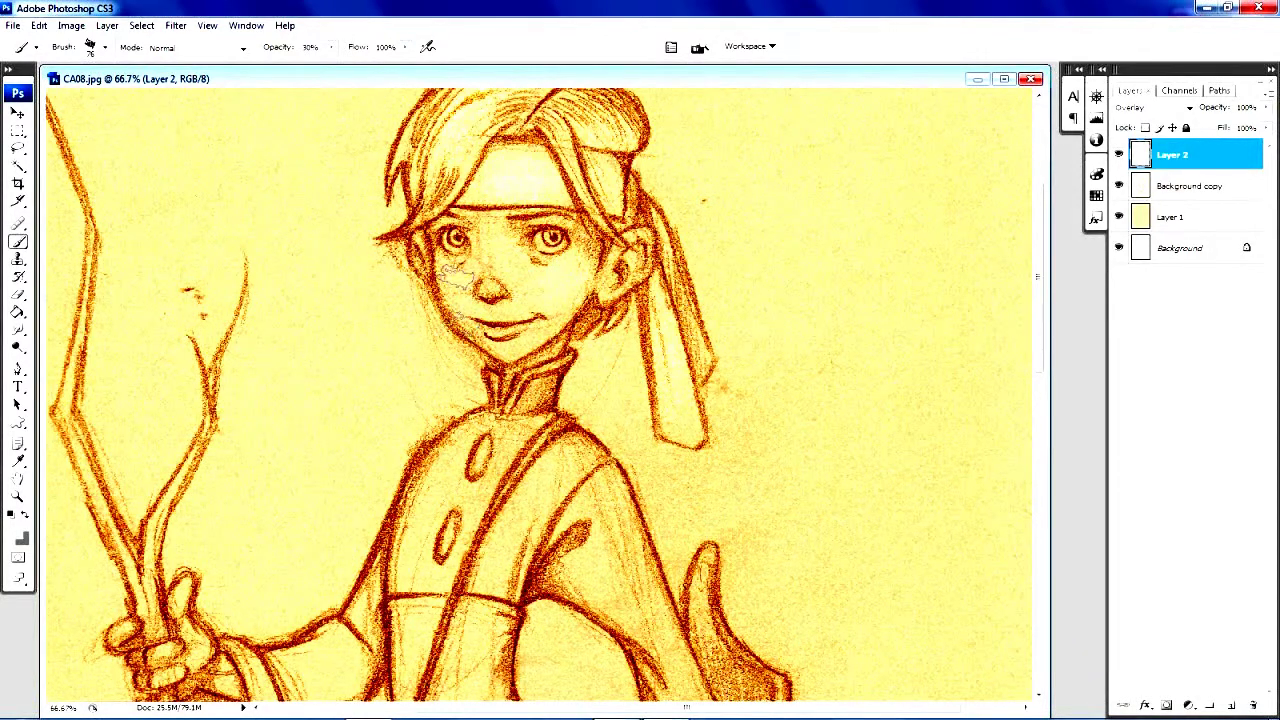
{"action": "left_click_drag", "start_coordinate": [505, 341], "coordinate": [556, 290]}
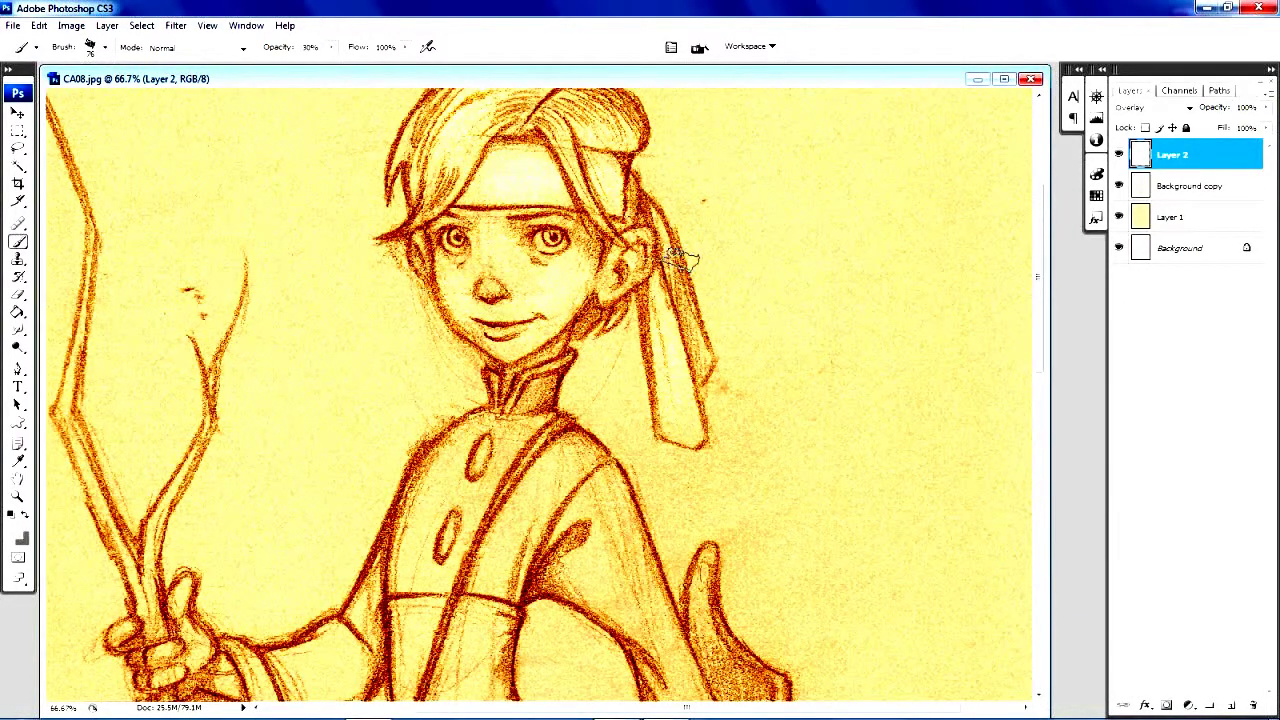
Paint cream highlights over the character's torso, waist sash, both sleeves and the hand gripping the staff.
{"action": "mouse_move", "coordinate": [1040, 284]}
{"action": "left_mouse_down"}
{"action": "mouse_move", "coordinate": [1036, 222]}
{"action": "mouse_move", "coordinate": [1043, 357]}
{"action": "left_mouse_up"}
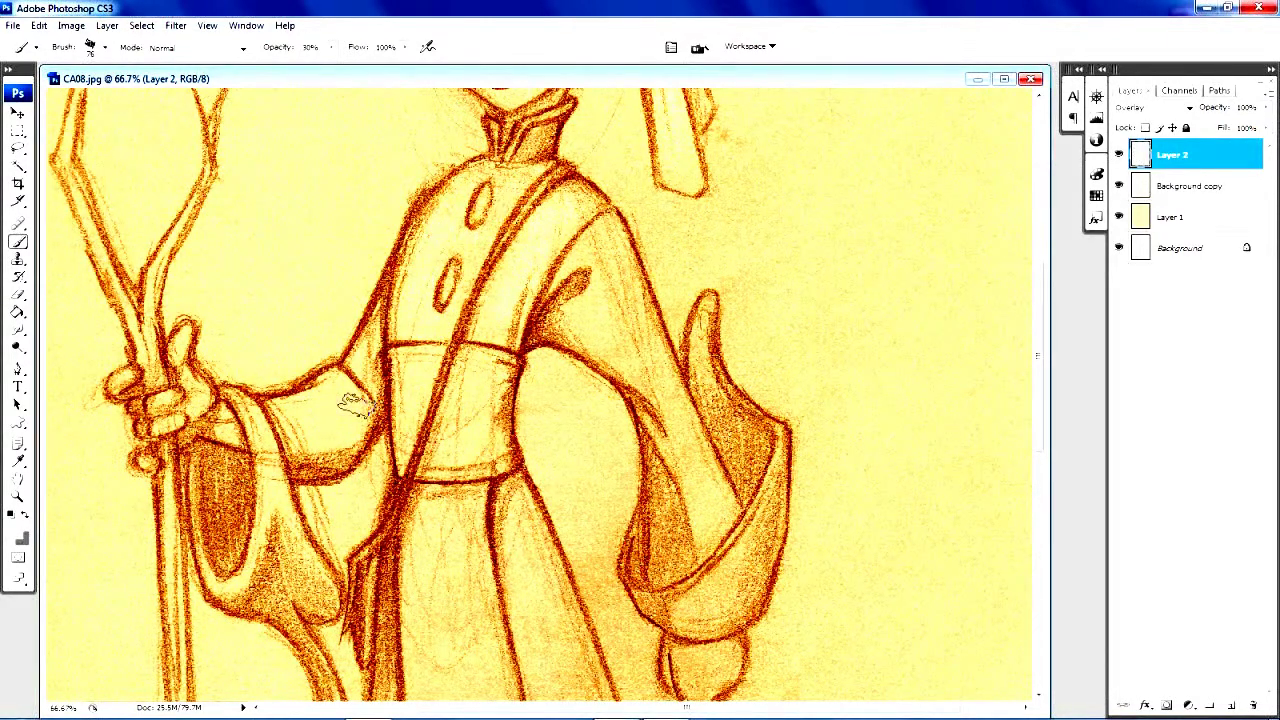
{"action": "mouse_move", "coordinate": [352, 383]}
{"action": "left_mouse_down"}
{"action": "mouse_move", "coordinate": [314, 409]}
{"action": "mouse_move", "coordinate": [320, 423]}
{"action": "left_mouse_up"}
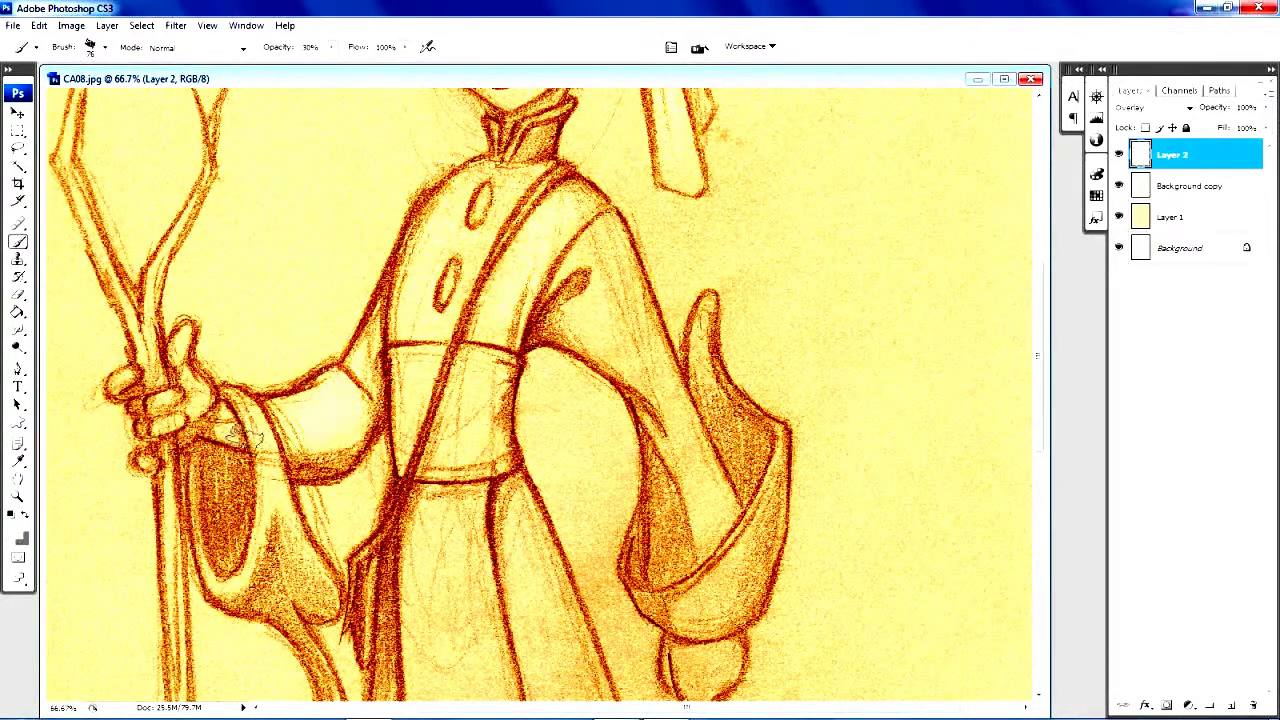
{"action": "mouse_move", "coordinate": [240, 410]}
{"action": "left_mouse_down"}
{"action": "mouse_move", "coordinate": [265, 482]}
{"action": "mouse_move", "coordinate": [262, 565]}
{"action": "mouse_move", "coordinate": [254, 418]}
{"action": "mouse_move", "coordinate": [315, 625]}
{"action": "mouse_move", "coordinate": [215, 425]}
{"action": "mouse_move", "coordinate": [166, 415]}
{"action": "mouse_move", "coordinate": [180, 420]}
{"action": "left_mouse_up"}
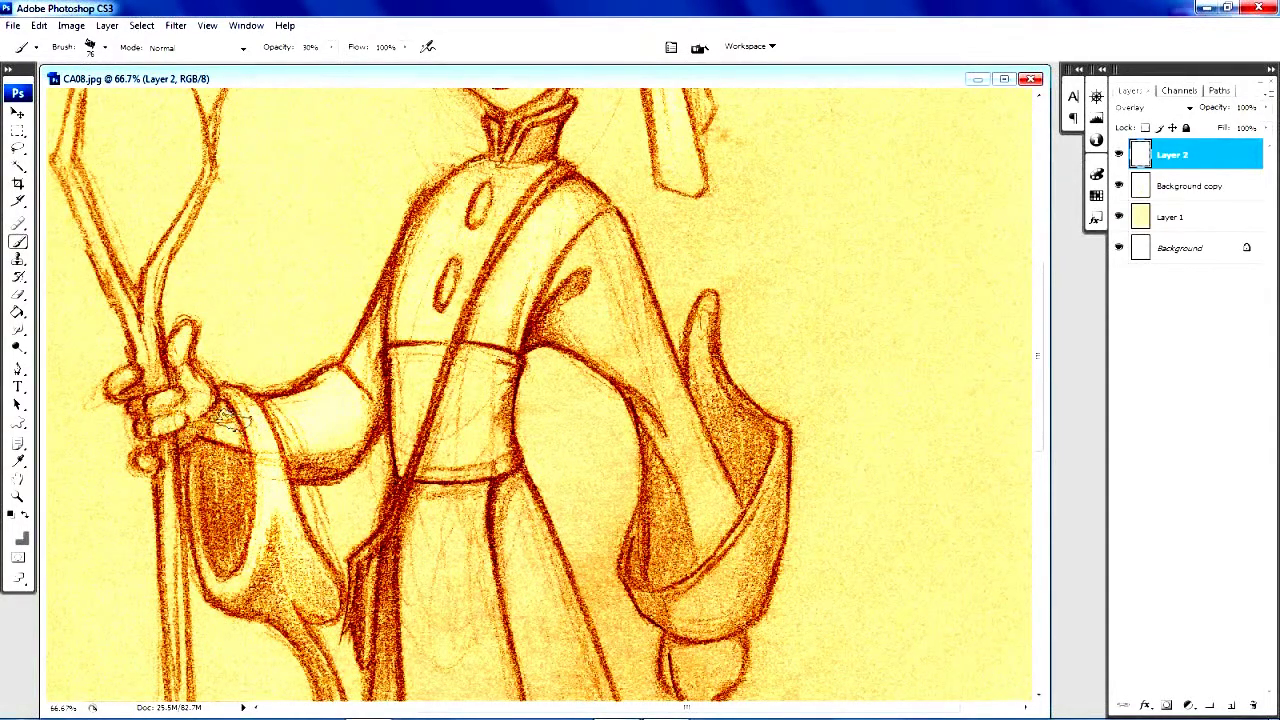
{"action": "mouse_move", "coordinate": [480, 376]}
{"action": "left_mouse_down"}
{"action": "mouse_move", "coordinate": [460, 470]}
{"action": "mouse_move", "coordinate": [424, 384]}
{"action": "mouse_move", "coordinate": [405, 425]}
{"action": "left_mouse_up"}
{"action": "mouse_move", "coordinate": [568, 334]}
{"action": "left_mouse_down"}
{"action": "mouse_move", "coordinate": [595, 255]}
{"action": "mouse_move", "coordinate": [590, 312]}
{"action": "mouse_move", "coordinate": [606, 257]}
{"action": "mouse_move", "coordinate": [714, 517]}
{"action": "mouse_move", "coordinate": [764, 528]}
{"action": "mouse_move", "coordinate": [689, 612]}
{"action": "left_mouse_up"}
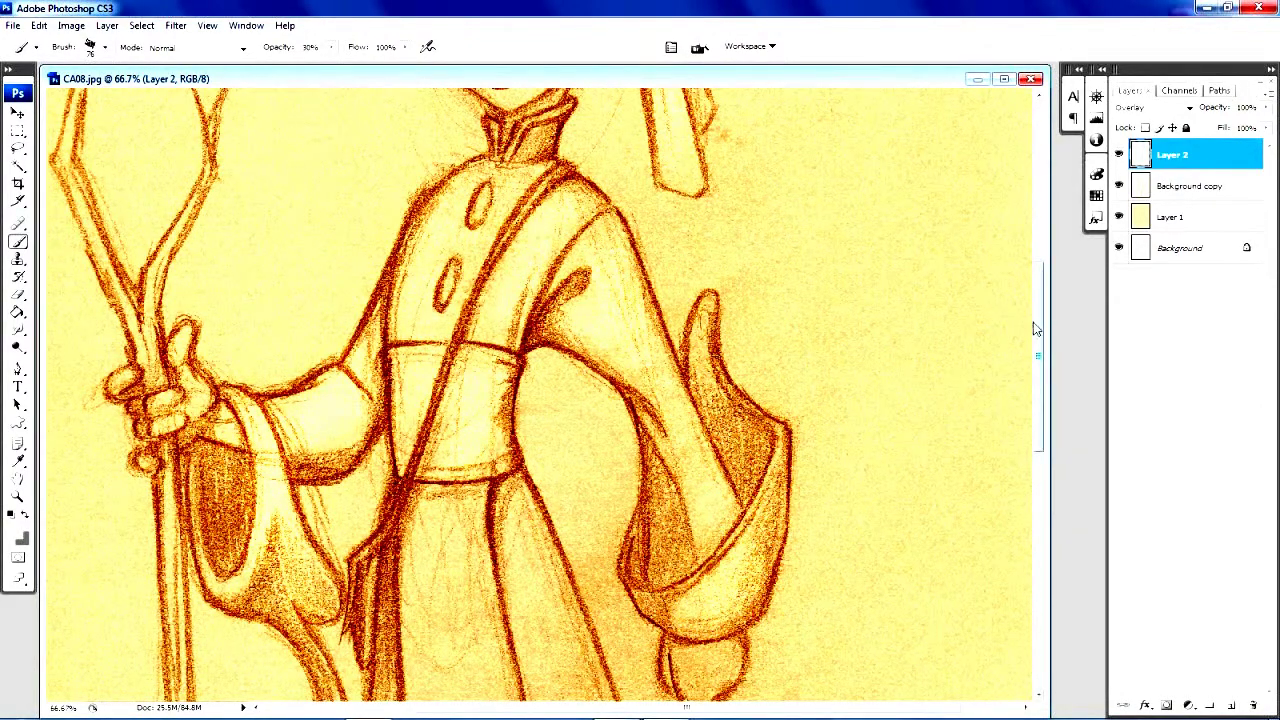
Paint cream highlights down the lower half of the figure: robe skirt, hanging hand, trouser cuffs, staff base and both feet.
{"action": "left_click_drag", "start_coordinate": [1042, 338], "coordinate": [1041, 443]}
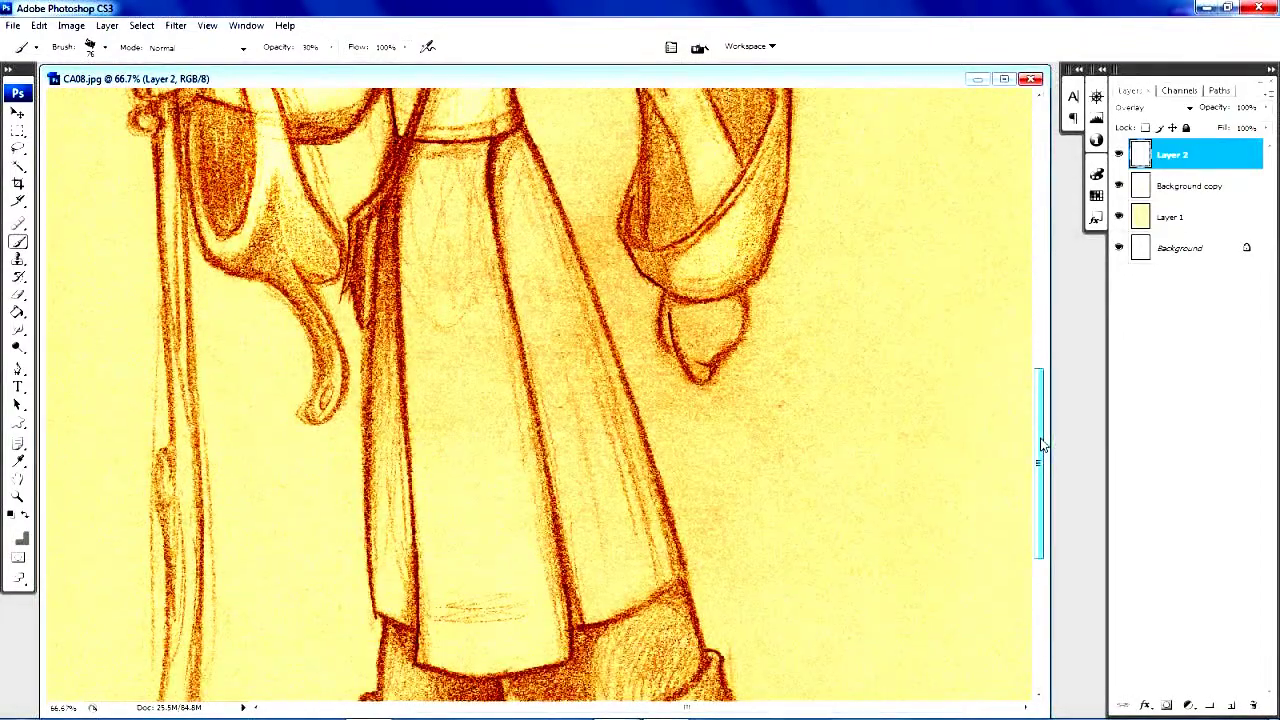
{"action": "mouse_move", "coordinate": [686, 323]}
{"action": "left_mouse_down"}
{"action": "mouse_move", "coordinate": [686, 343]}
{"action": "mouse_move", "coordinate": [700, 300]}
{"action": "mouse_move", "coordinate": [718, 312]}
{"action": "left_mouse_up"}
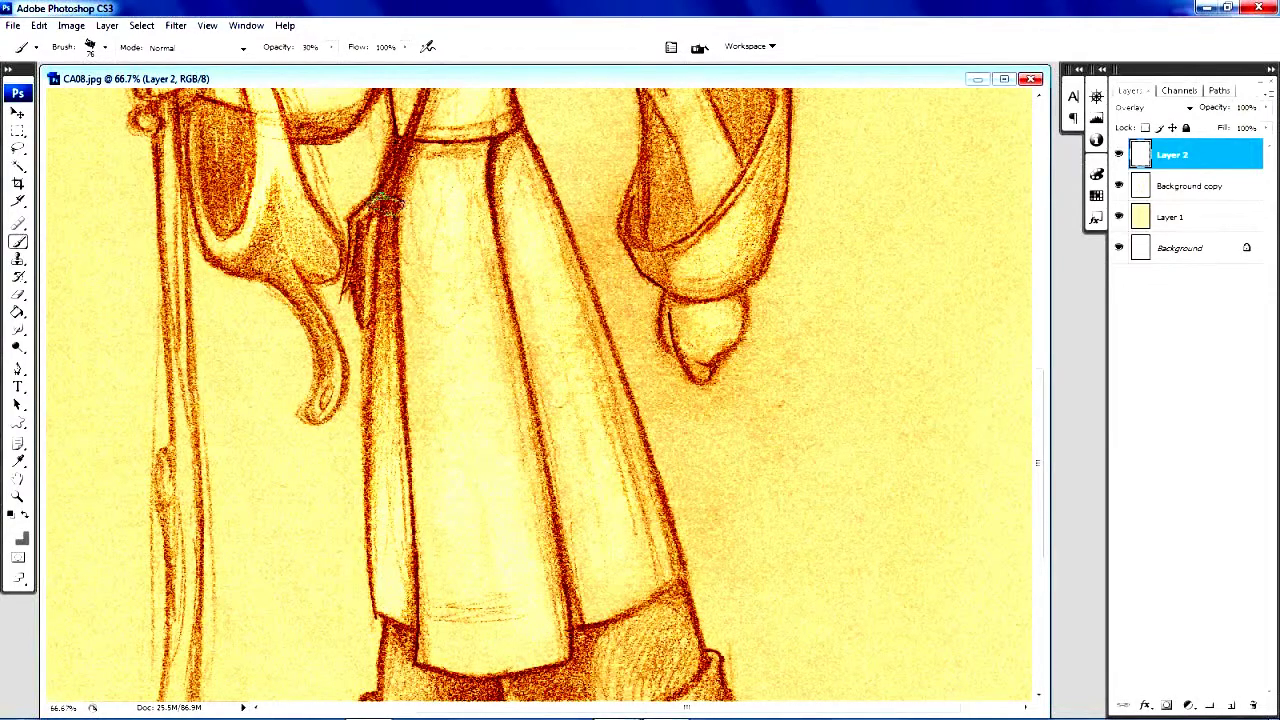
{"action": "left_click_drag", "start_coordinate": [1040, 458], "coordinate": [1041, 568]}
{"action": "mouse_move", "coordinate": [578, 340]}
{"action": "left_mouse_down"}
{"action": "mouse_move", "coordinate": [661, 336]}
{"action": "mouse_move", "coordinate": [606, 361]}
{"action": "mouse_move", "coordinate": [631, 355]}
{"action": "mouse_move", "coordinate": [603, 389]}
{"action": "mouse_move", "coordinate": [581, 390]}
{"action": "mouse_move", "coordinate": [666, 381]}
{"action": "mouse_move", "coordinate": [591, 410]}
{"action": "mouse_move", "coordinate": [679, 375]}
{"action": "mouse_move", "coordinate": [603, 395]}
{"action": "mouse_move", "coordinate": [696, 348]}
{"action": "mouse_move", "coordinate": [585, 410]}
{"action": "left_mouse_up"}
{"action": "mouse_move", "coordinate": [370, 312]}
{"action": "left_mouse_down"}
{"action": "mouse_move", "coordinate": [448, 365]}
{"action": "mouse_move", "coordinate": [420, 350]}
{"action": "left_mouse_up"}
{"action": "mouse_move", "coordinate": [175, 505]}
{"action": "left_mouse_down"}
{"action": "mouse_move", "coordinate": [168, 375]}
{"action": "mouse_move", "coordinate": [182, 173]}
{"action": "mouse_move", "coordinate": [165, 95]}
{"action": "left_mouse_up"}
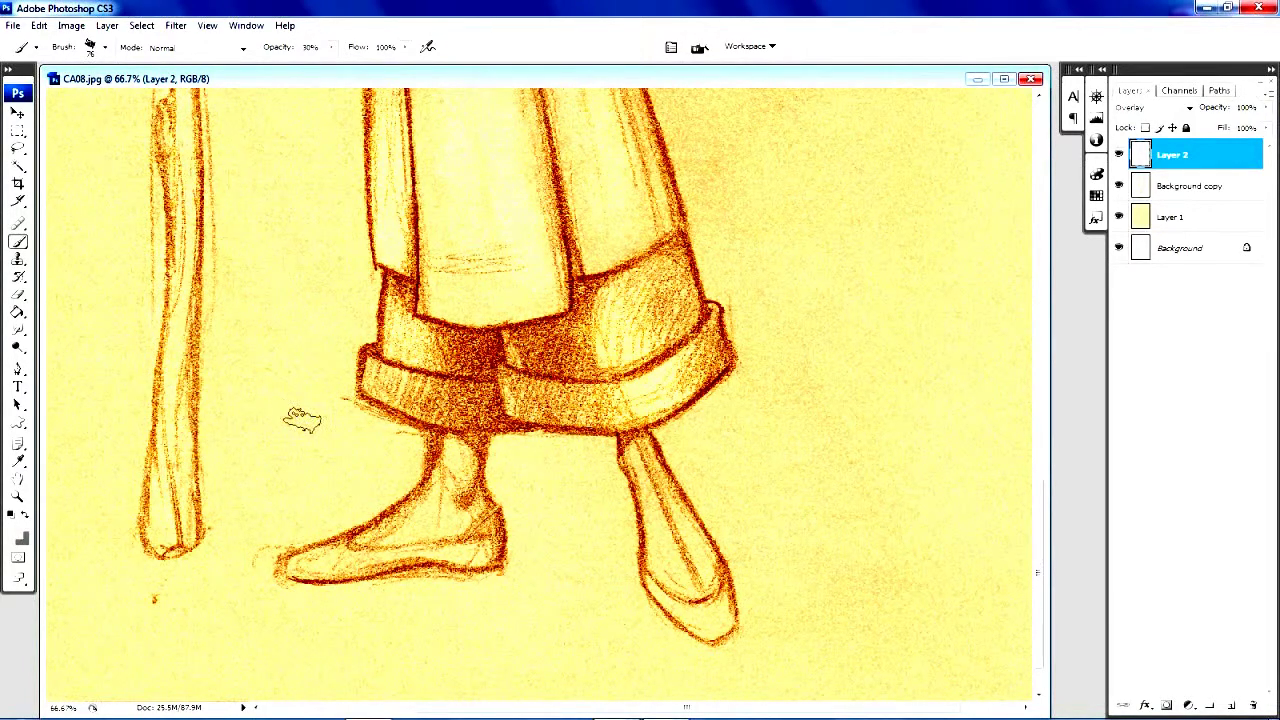
{"action": "mouse_move", "coordinate": [329, 551]}
{"action": "left_mouse_down"}
{"action": "mouse_move", "coordinate": [452, 476]}
{"action": "mouse_move", "coordinate": [460, 520]}
{"action": "left_mouse_up"}
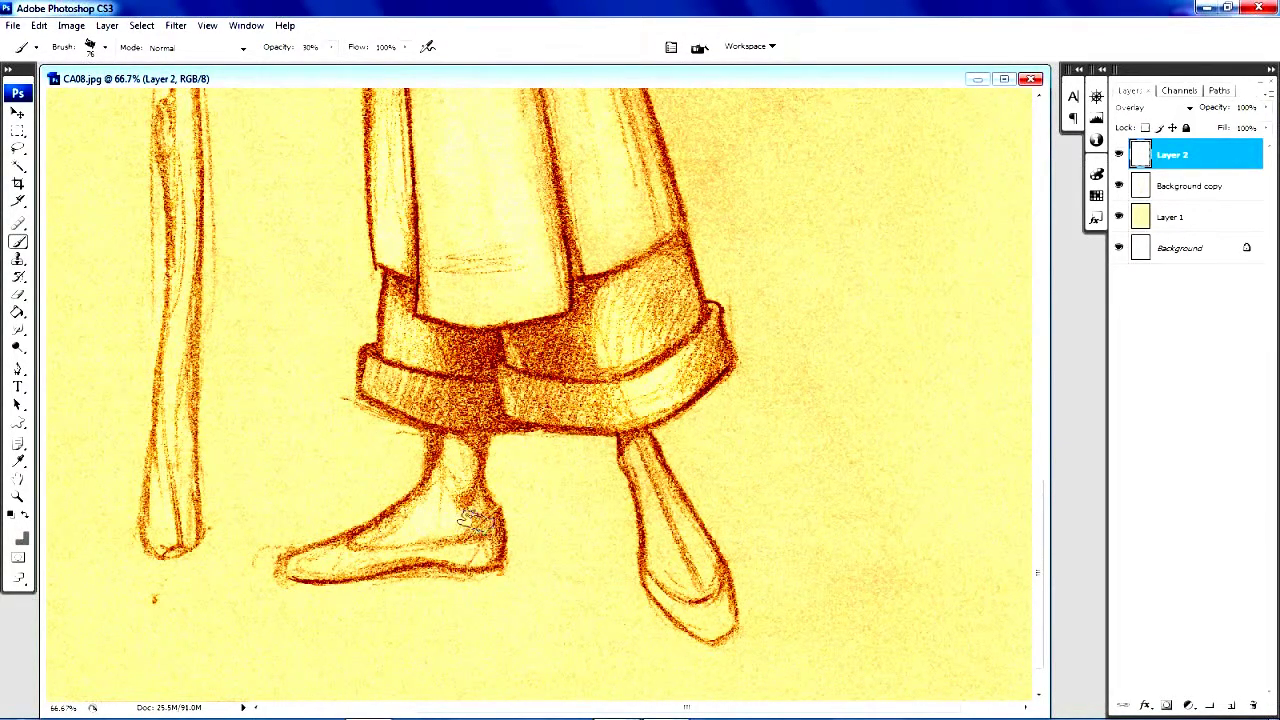
{"action": "mouse_move", "coordinate": [674, 480]}
{"action": "left_mouse_down"}
{"action": "mouse_move", "coordinate": [698, 581]}
{"action": "mouse_move", "coordinate": [660, 485]}
{"action": "left_mouse_up"}
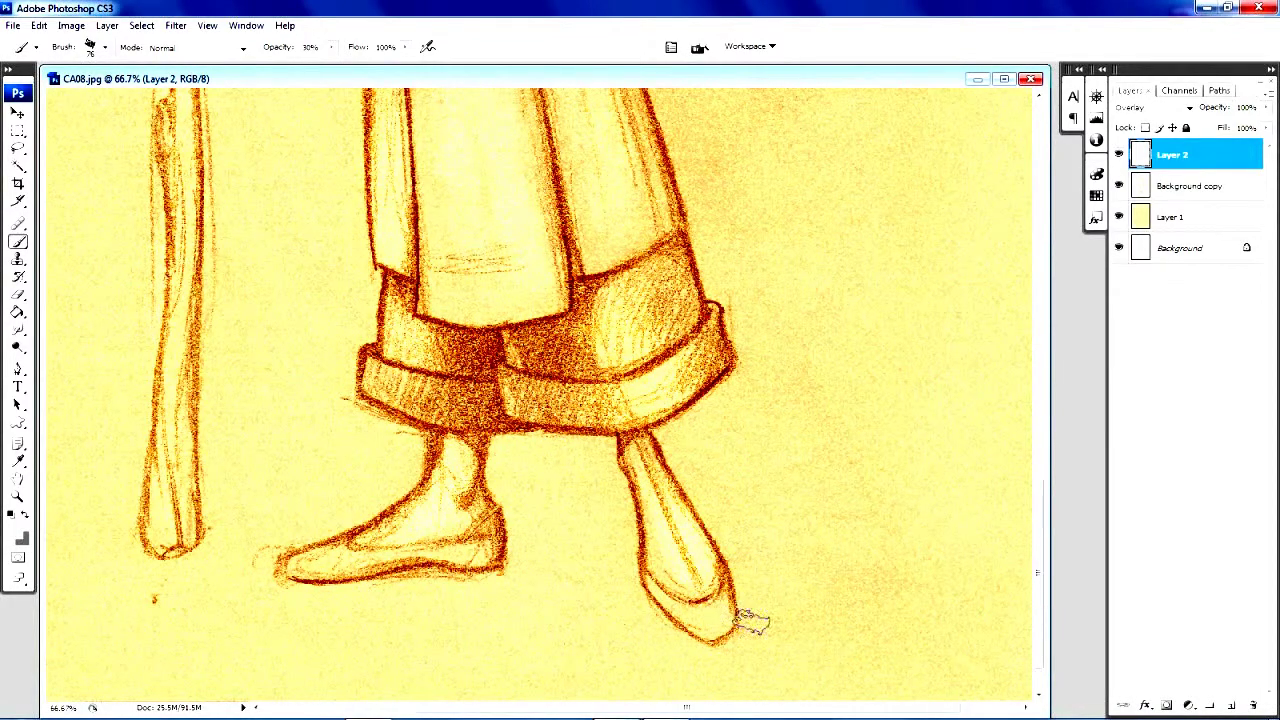
Paint cream highlights along the staff's shaft and up its forked branches, keeping the Brush tool active.
{"action": "left_click_drag", "start_coordinate": [1040, 592], "coordinate": [1040, 468]}
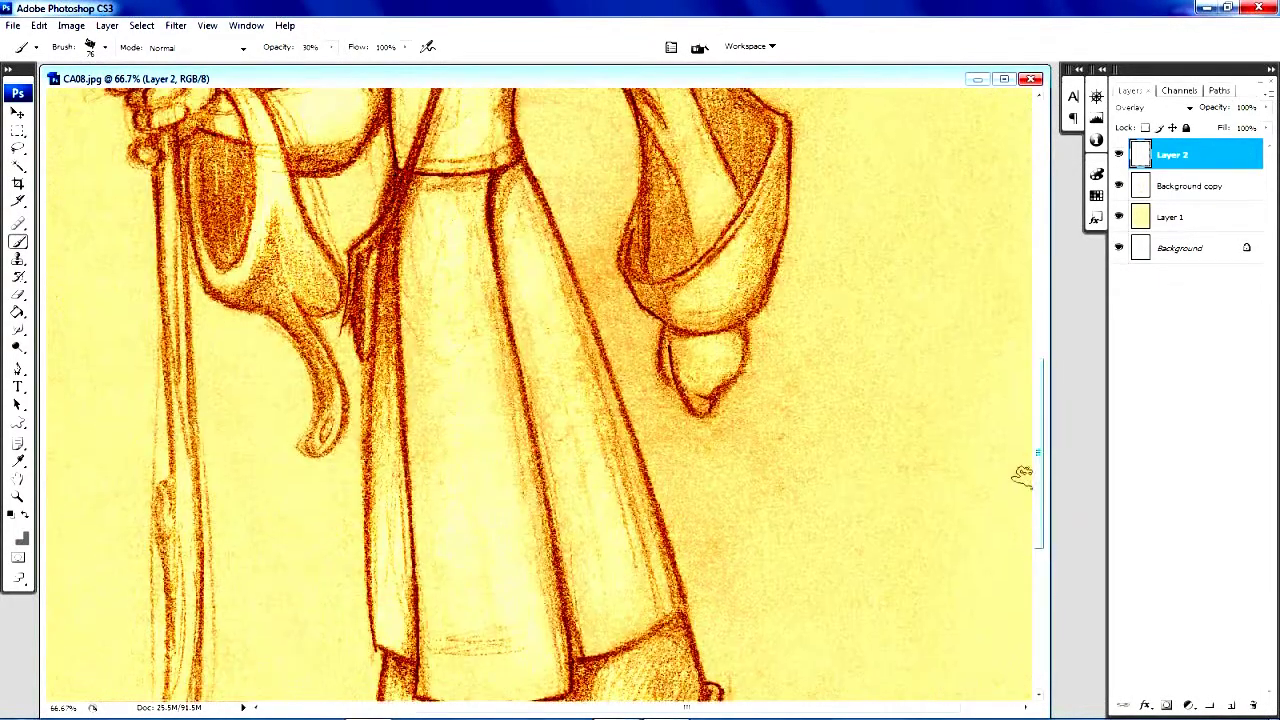
{"action": "mouse_move", "coordinate": [178, 660]}
{"action": "left_mouse_down"}
{"action": "mouse_move", "coordinate": [190, 410]}
{"action": "mouse_move", "coordinate": [160, 228]}
{"action": "mouse_move", "coordinate": [160, 125]}
{"action": "left_mouse_up"}
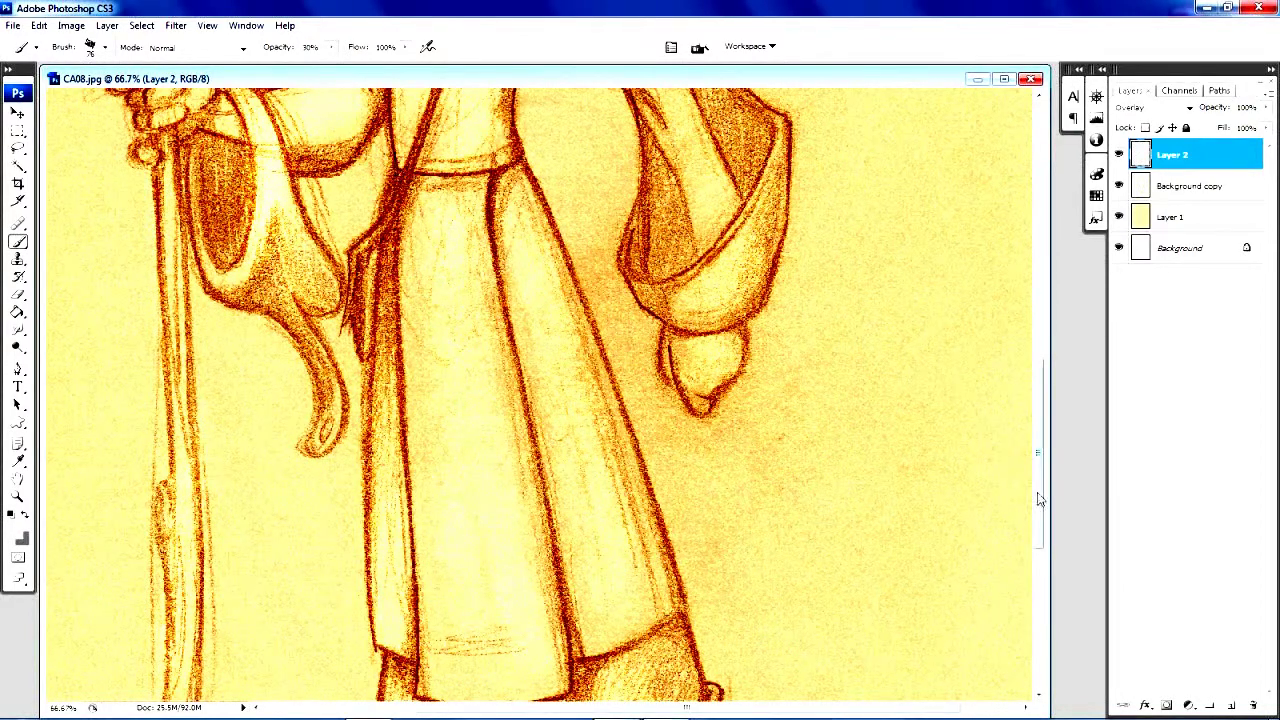
{"action": "left_click_drag", "start_coordinate": [1040, 503], "coordinate": [1061, 360]}
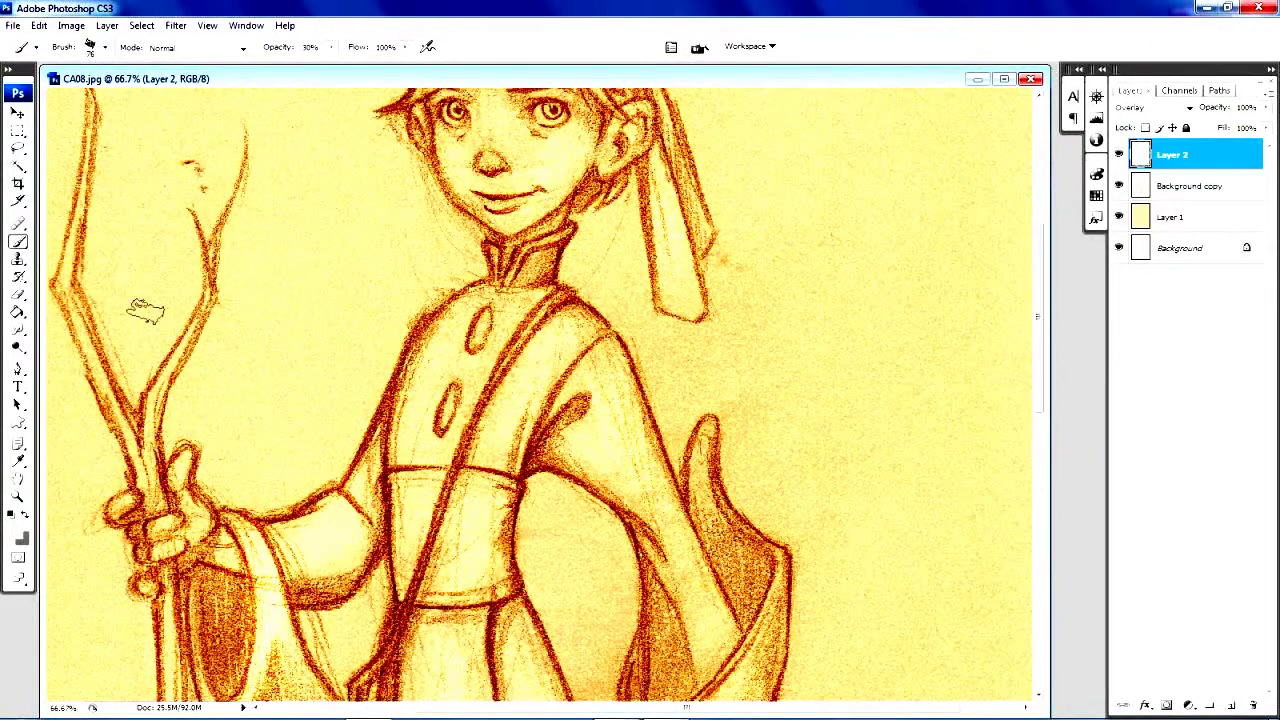
{"action": "mouse_move", "coordinate": [83, 288]}
{"action": "left_mouse_down"}
{"action": "mouse_move", "coordinate": [140, 476]}
{"action": "mouse_move", "coordinate": [152, 381]}
{"action": "mouse_move", "coordinate": [207, 275]}
{"action": "mouse_move", "coordinate": [184, 350]}
{"action": "left_mouse_up"}
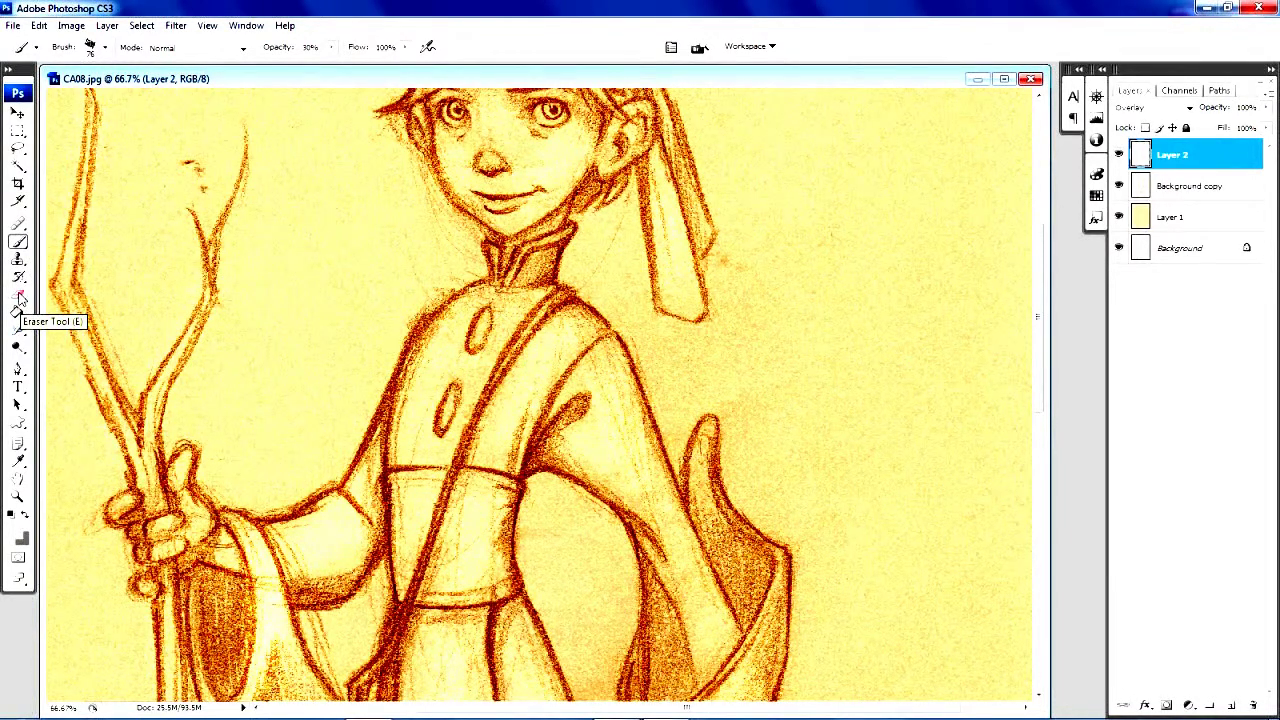
{"action": "left_click", "coordinate": [19, 296]}
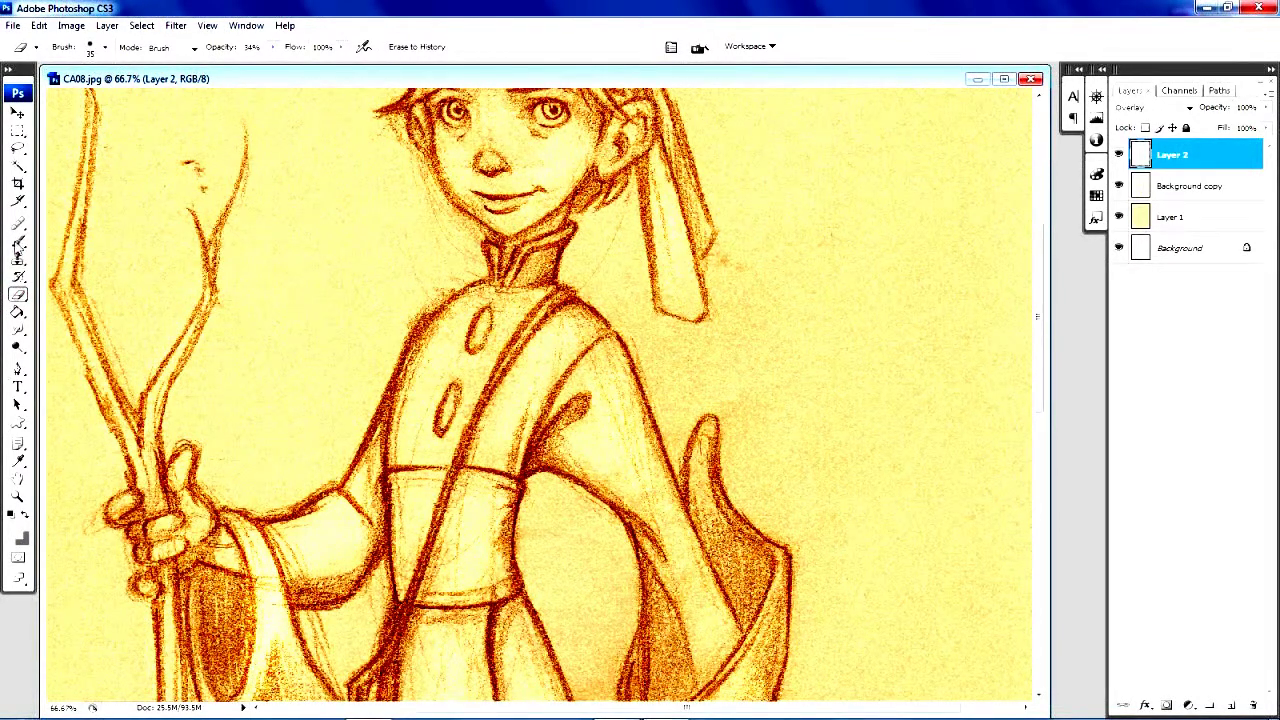
{"action": "left_click", "coordinate": [19, 243]}
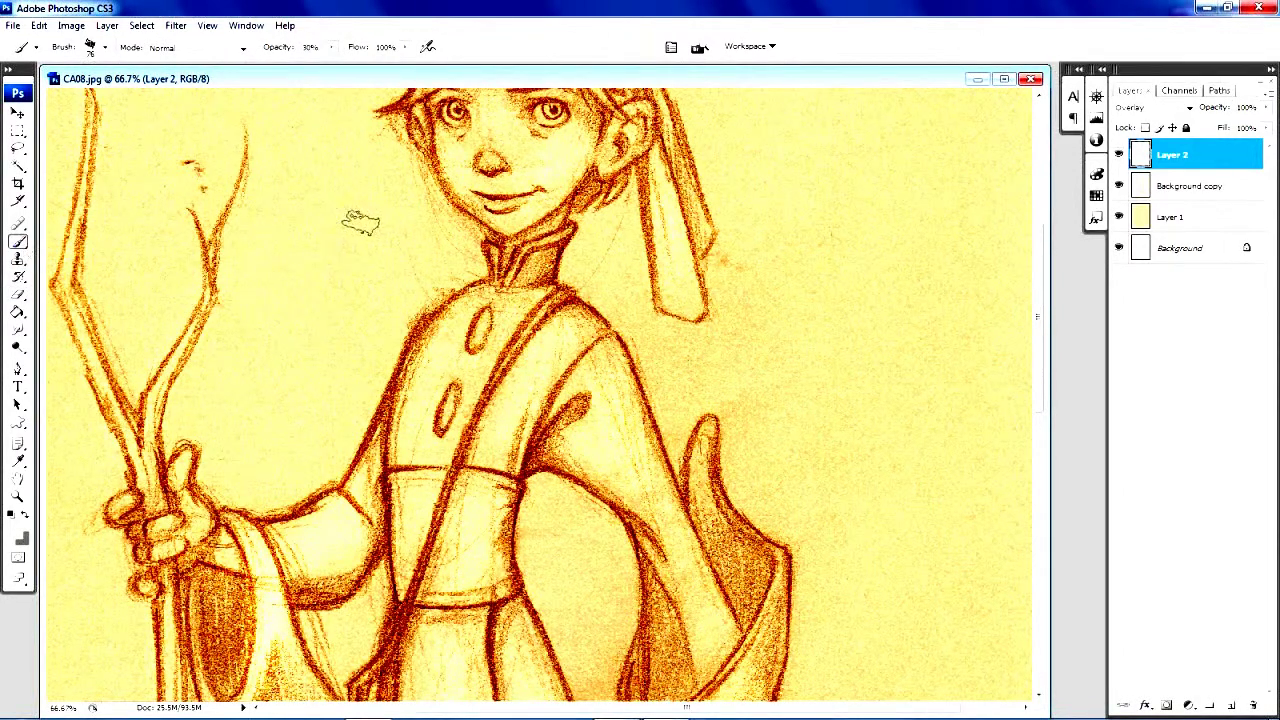
Add a new empty layer above Layer 2 and set its blending mode to Overlay.
{"action": "left_click_drag", "start_coordinate": [1042, 418], "coordinate": [1020, 371]}
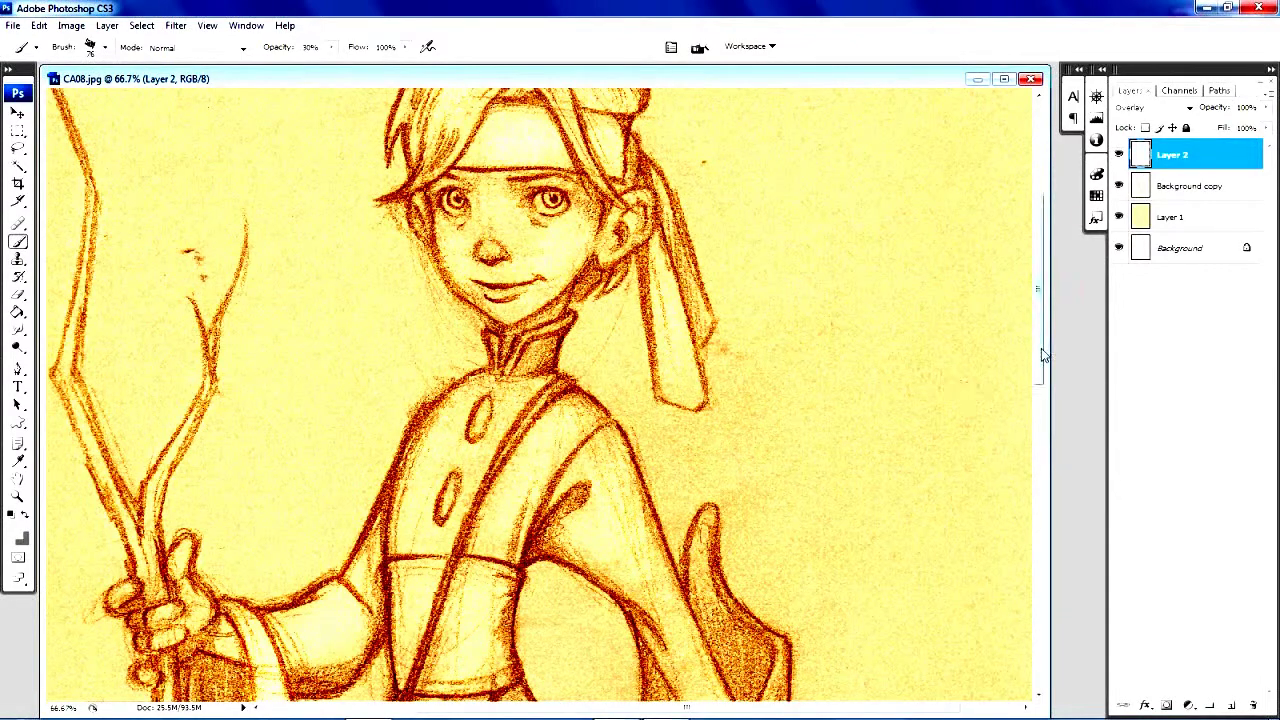
{"action": "left_click_drag", "start_coordinate": [1040, 356], "coordinate": [1040, 312]}
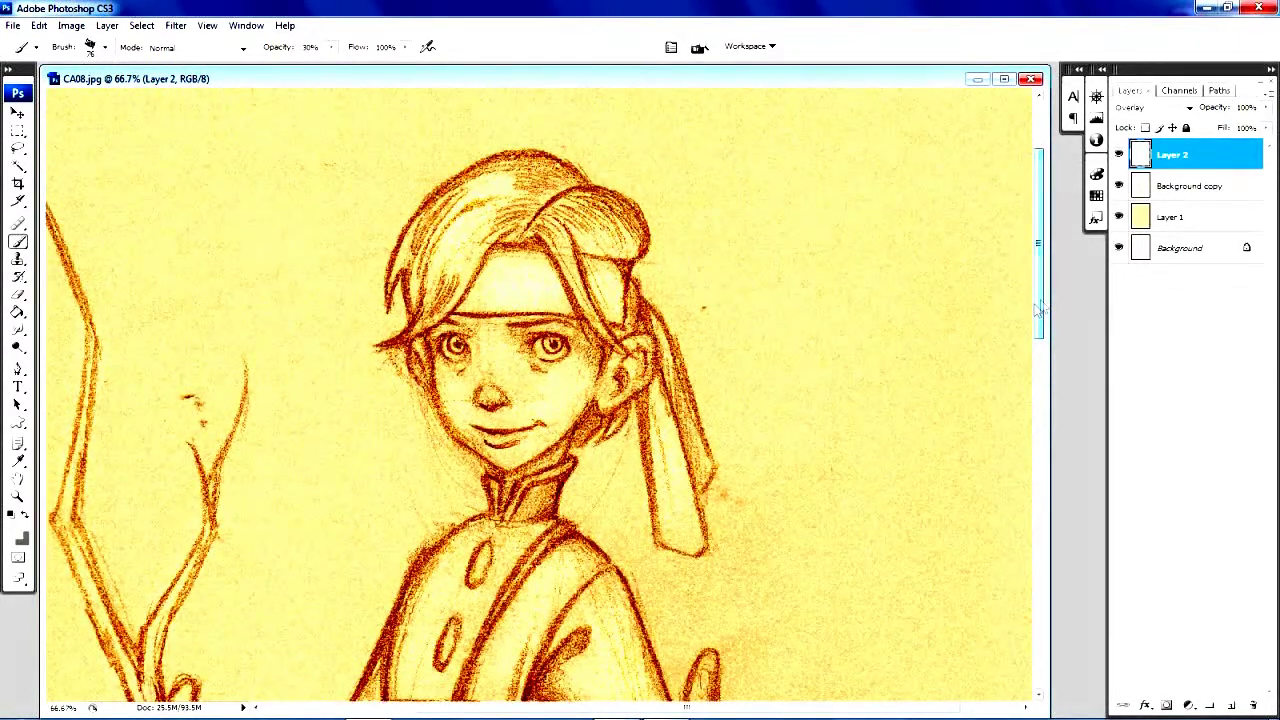
{"action": "left_click", "coordinate": [1232, 706]}
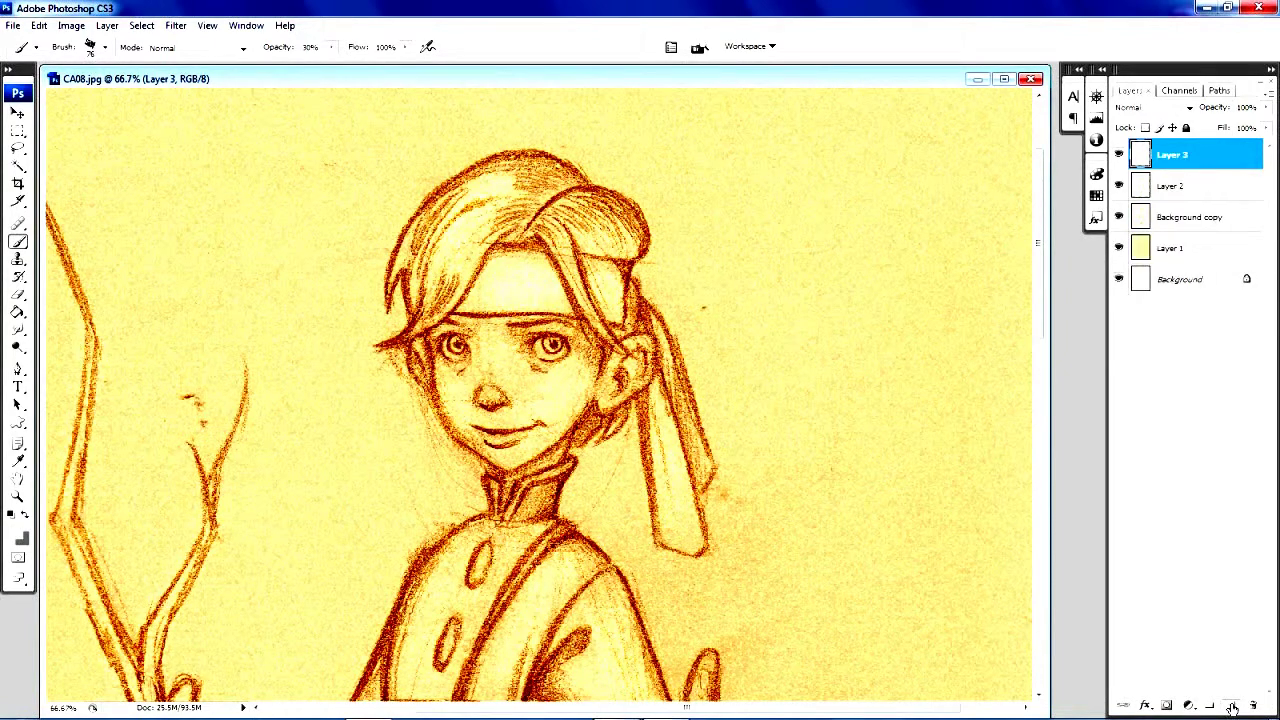
{"action": "left_click", "coordinate": [1189, 108]}
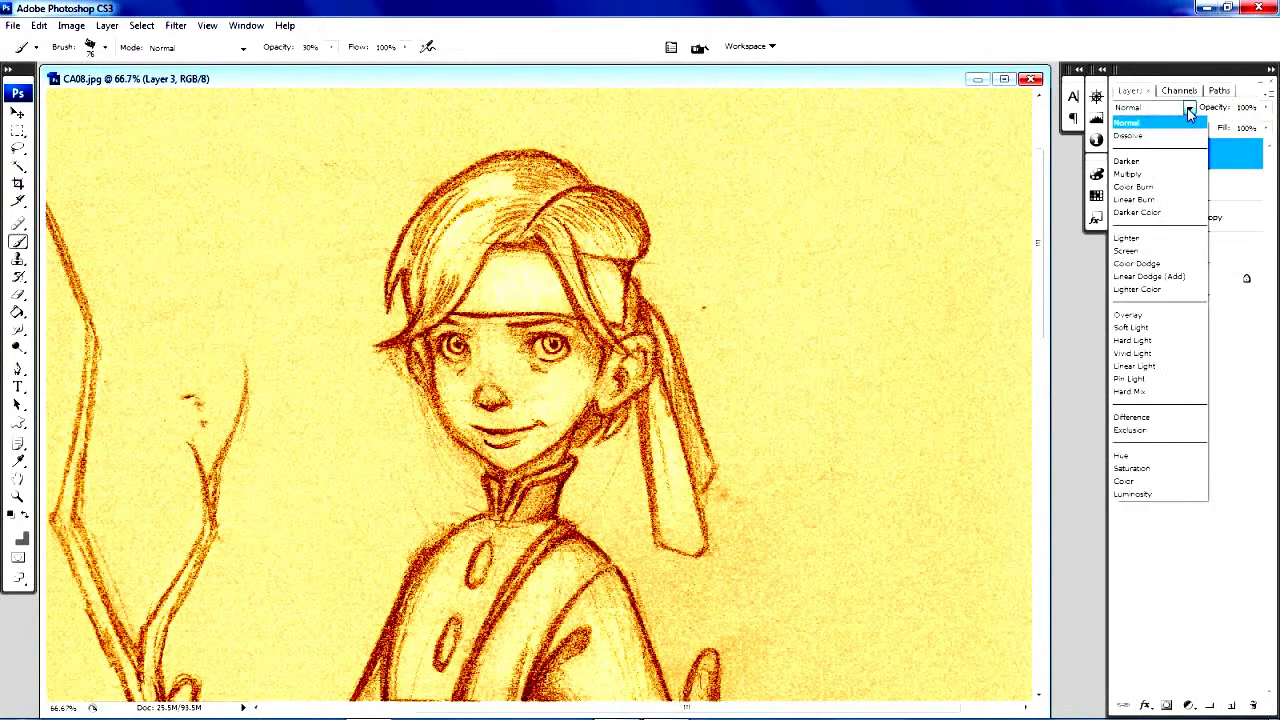
{"action": "left_click", "coordinate": [1145, 316]}
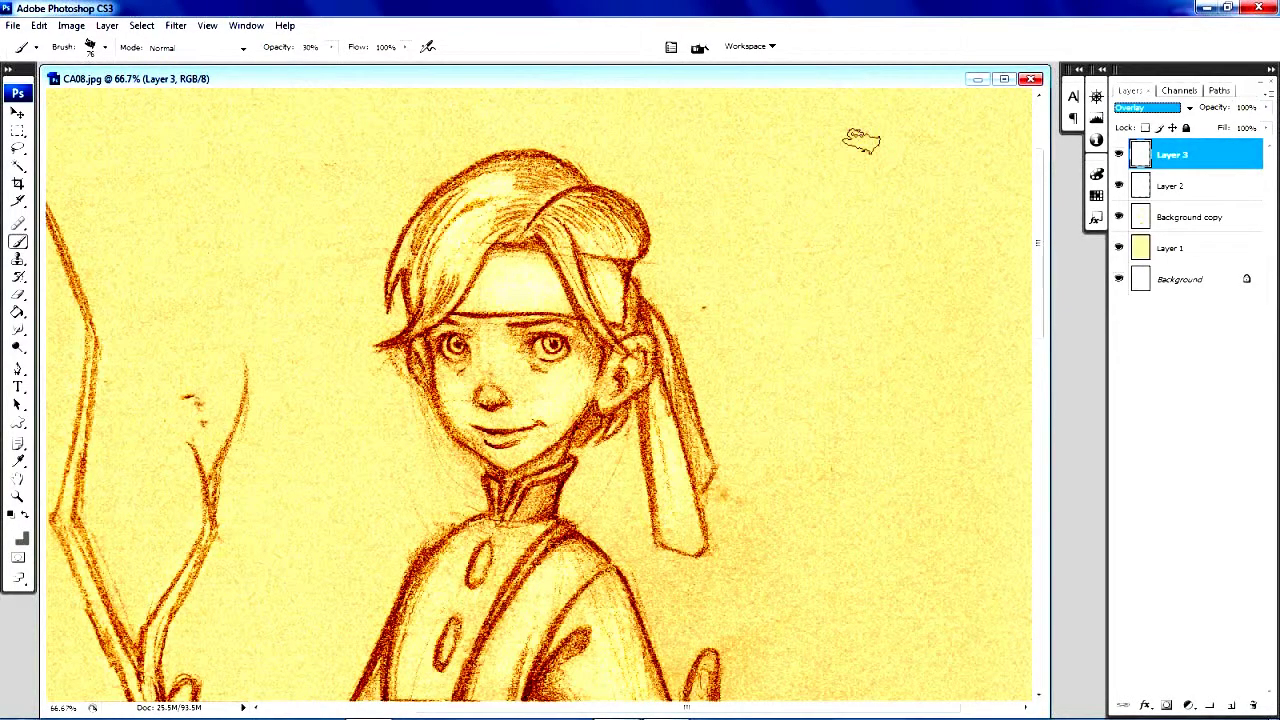
Paint a second pass of cream highlights on Layer 3 over the hair, headband, its hanging tails and the face.
{"action": "left_click_drag", "start_coordinate": [1040, 200], "coordinate": [1040, 222]}
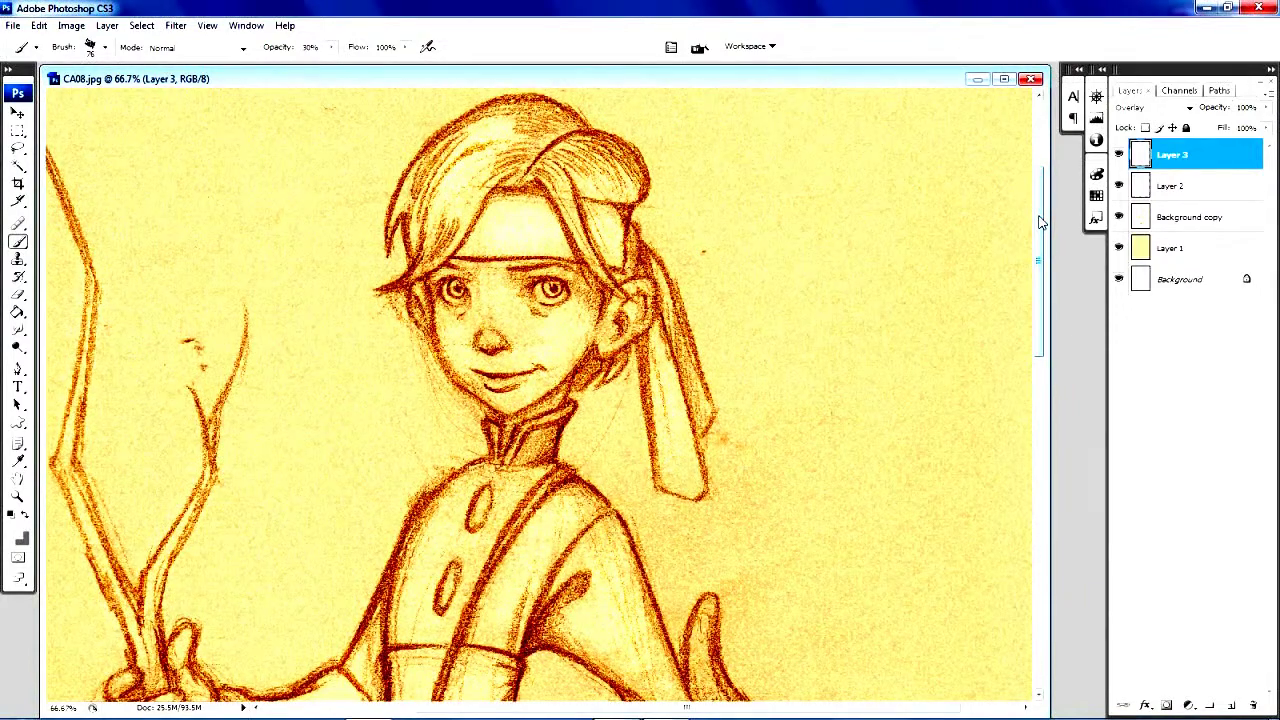
{"action": "left_click_drag", "start_coordinate": [478, 140], "coordinate": [456, 188]}
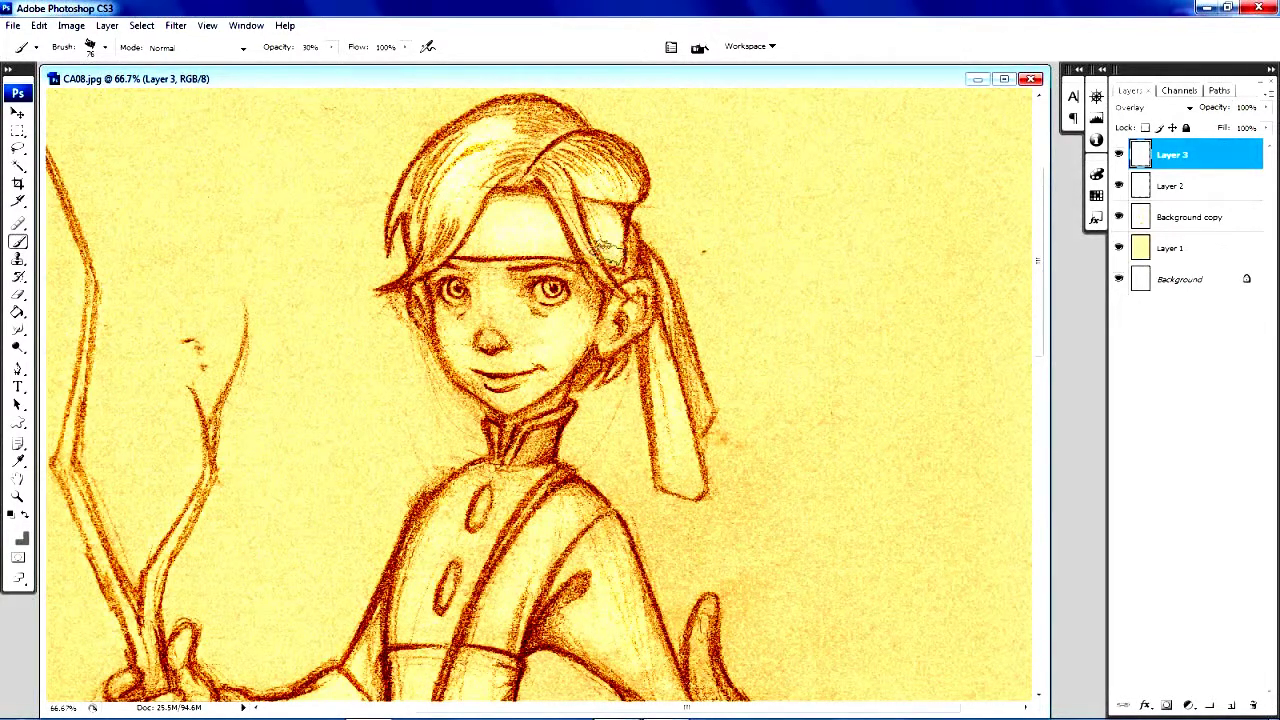
{"action": "mouse_move", "coordinate": [520, 212]}
{"action": "left_mouse_down"}
{"action": "mouse_move", "coordinate": [552, 221]}
{"action": "mouse_move", "coordinate": [524, 222]}
{"action": "mouse_move", "coordinate": [542, 226]}
{"action": "left_mouse_up"}
{"action": "mouse_move", "coordinate": [632, 292]}
{"action": "left_mouse_down"}
{"action": "mouse_move", "coordinate": [640, 345]}
{"action": "mouse_move", "coordinate": [670, 380]}
{"action": "mouse_move", "coordinate": [688, 473]}
{"action": "mouse_move", "coordinate": [668, 346]}
{"action": "mouse_move", "coordinate": [692, 475]}
{"action": "mouse_move", "coordinate": [663, 363]}
{"action": "left_mouse_up"}
{"action": "mouse_move", "coordinate": [572, 345]}
{"action": "left_mouse_down"}
{"action": "mouse_move", "coordinate": [521, 328]}
{"action": "mouse_move", "coordinate": [559, 323]}
{"action": "mouse_move", "coordinate": [524, 338]}
{"action": "mouse_move", "coordinate": [569, 313]}
{"action": "mouse_move", "coordinate": [513, 318]}
{"action": "mouse_move", "coordinate": [514, 341]}
{"action": "mouse_move", "coordinate": [487, 289]}
{"action": "mouse_move", "coordinate": [491, 335]}
{"action": "mouse_move", "coordinate": [457, 341]}
{"action": "mouse_move", "coordinate": [454, 325]}
{"action": "mouse_move", "coordinate": [461, 360]}
{"action": "mouse_move", "coordinate": [519, 399]}
{"action": "mouse_move", "coordinate": [504, 375]}
{"action": "mouse_move", "coordinate": [507, 395]}
{"action": "mouse_move", "coordinate": [546, 368]}
{"action": "mouse_move", "coordinate": [509, 401]}
{"action": "mouse_move", "coordinate": [489, 273]}
{"action": "mouse_move", "coordinate": [489, 309]}
{"action": "mouse_move", "coordinate": [585, 360]}
{"action": "left_mouse_up"}
{"action": "left_click_drag", "start_coordinate": [1044, 198], "coordinate": [1043, 228]}
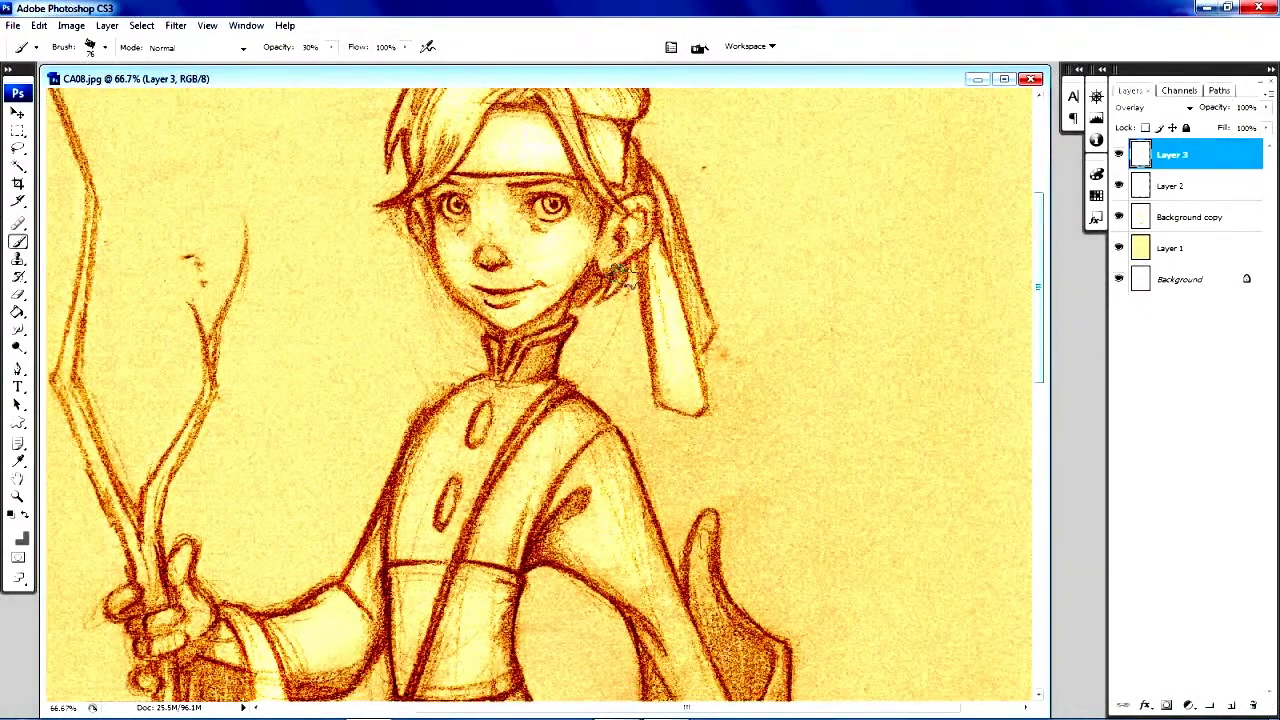
{"action": "mouse_move", "coordinate": [529, 286]}
{"action": "left_mouse_down"}
{"action": "mouse_move", "coordinate": [484, 202]}
{"action": "mouse_move", "coordinate": [484, 232]}
{"action": "mouse_move", "coordinate": [553, 282]}
{"action": "left_mouse_up"}
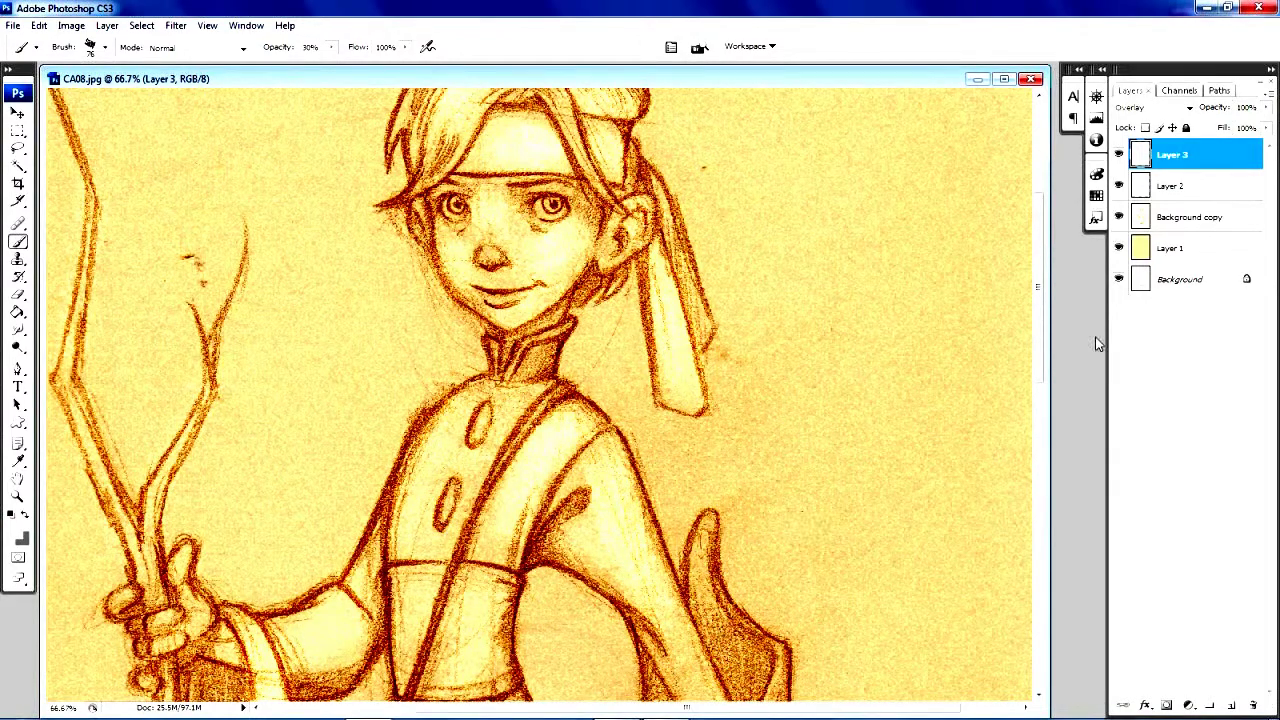
Paint second-pass highlights on Layer 3 over the torso, sleeves and staff hand, keeping the Brush tool active.
{"action": "scroll", "coordinate": [1020, 312], "scroll_direction": "down", "scroll_amount": 5}
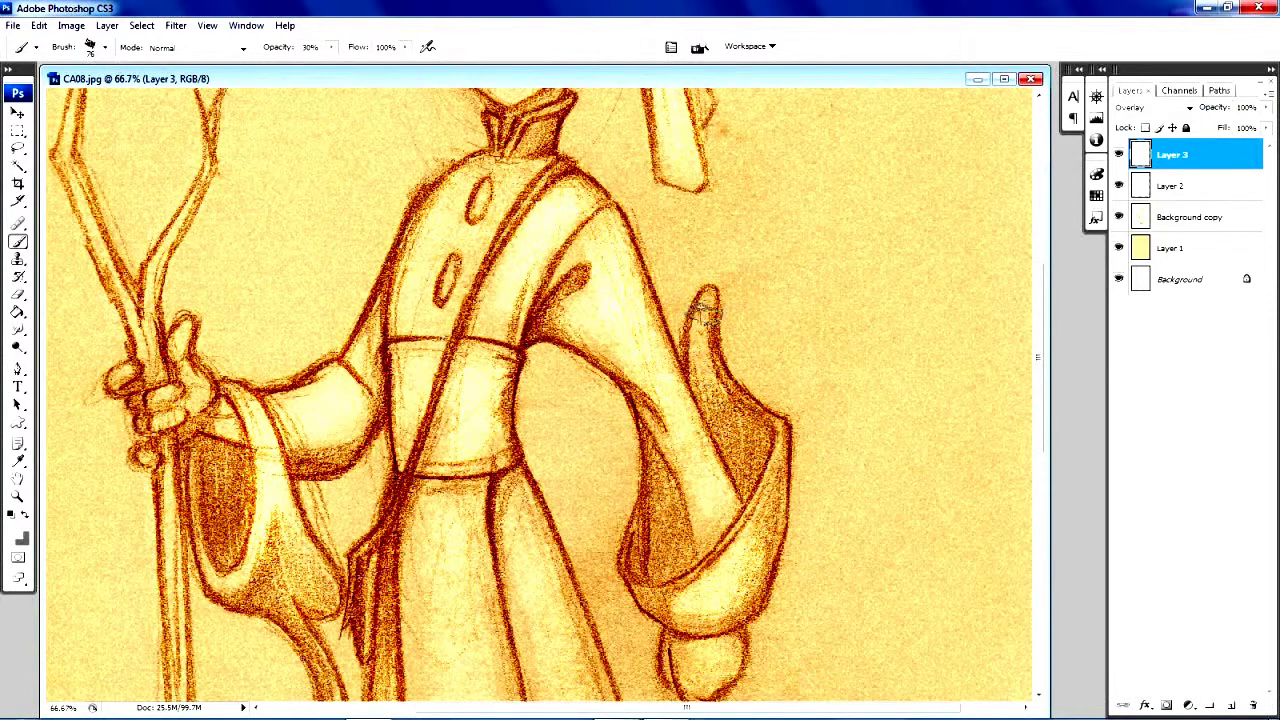
{"action": "mouse_move", "coordinate": [204, 360]}
{"action": "left_mouse_down"}
{"action": "mouse_move", "coordinate": [183, 334]}
{"action": "mouse_move", "coordinate": [186, 414]}
{"action": "mouse_move", "coordinate": [160, 410]}
{"action": "mouse_move", "coordinate": [248, 431]}
{"action": "mouse_move", "coordinate": [260, 499]}
{"action": "mouse_move", "coordinate": [259, 452]}
{"action": "mouse_move", "coordinate": [245, 558]}
{"action": "mouse_move", "coordinate": [262, 440]}
{"action": "mouse_move", "coordinate": [286, 515]}
{"action": "left_mouse_up"}
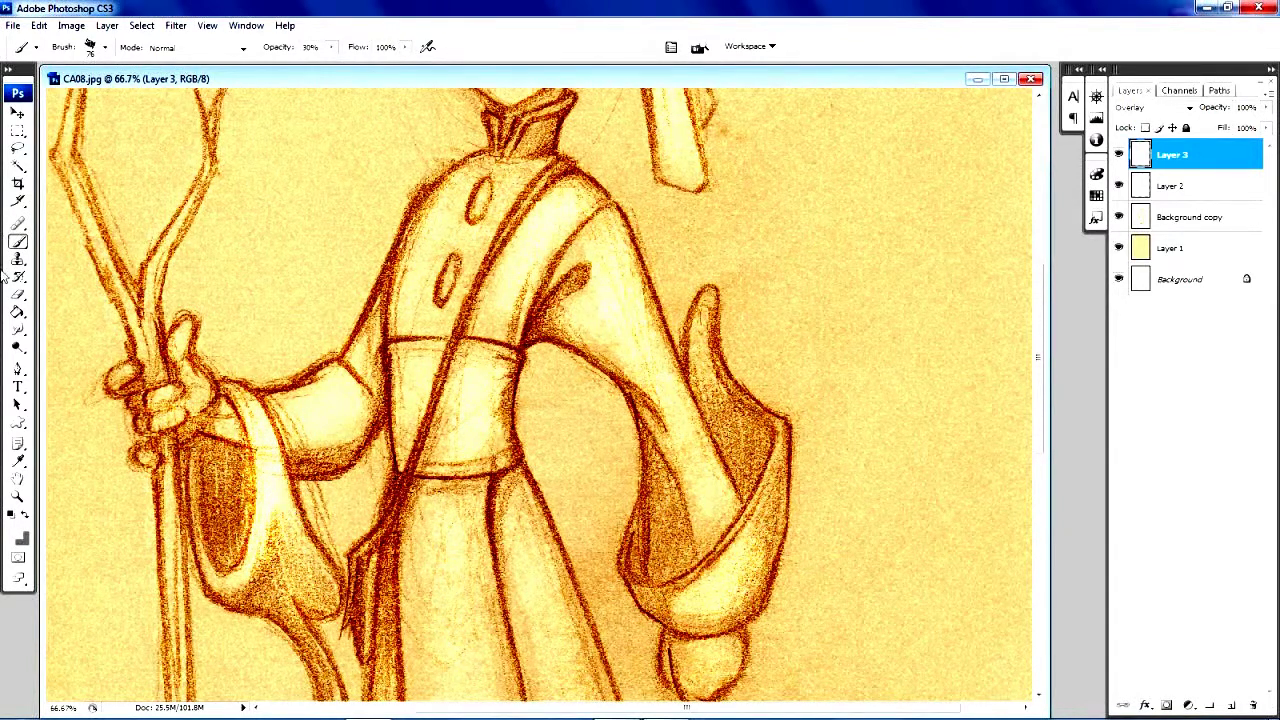
{"action": "left_click", "coordinate": [18, 295]}
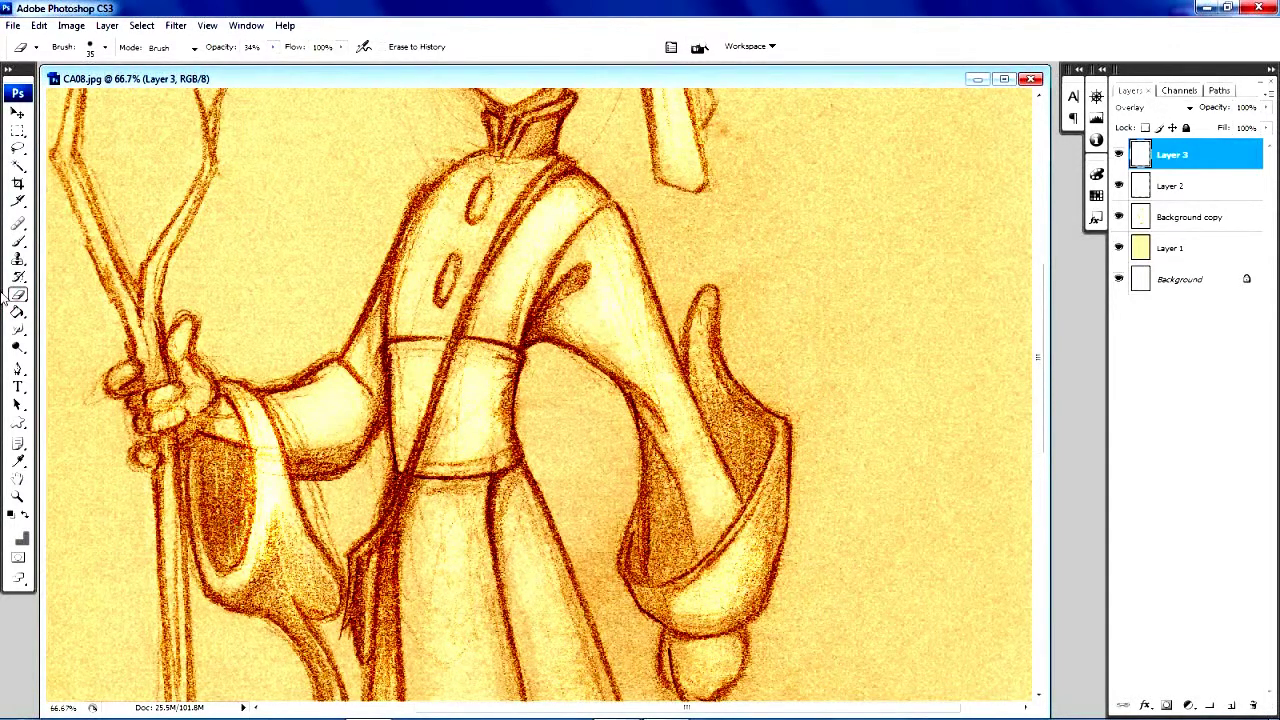
{"action": "left_click", "coordinate": [18, 241]}
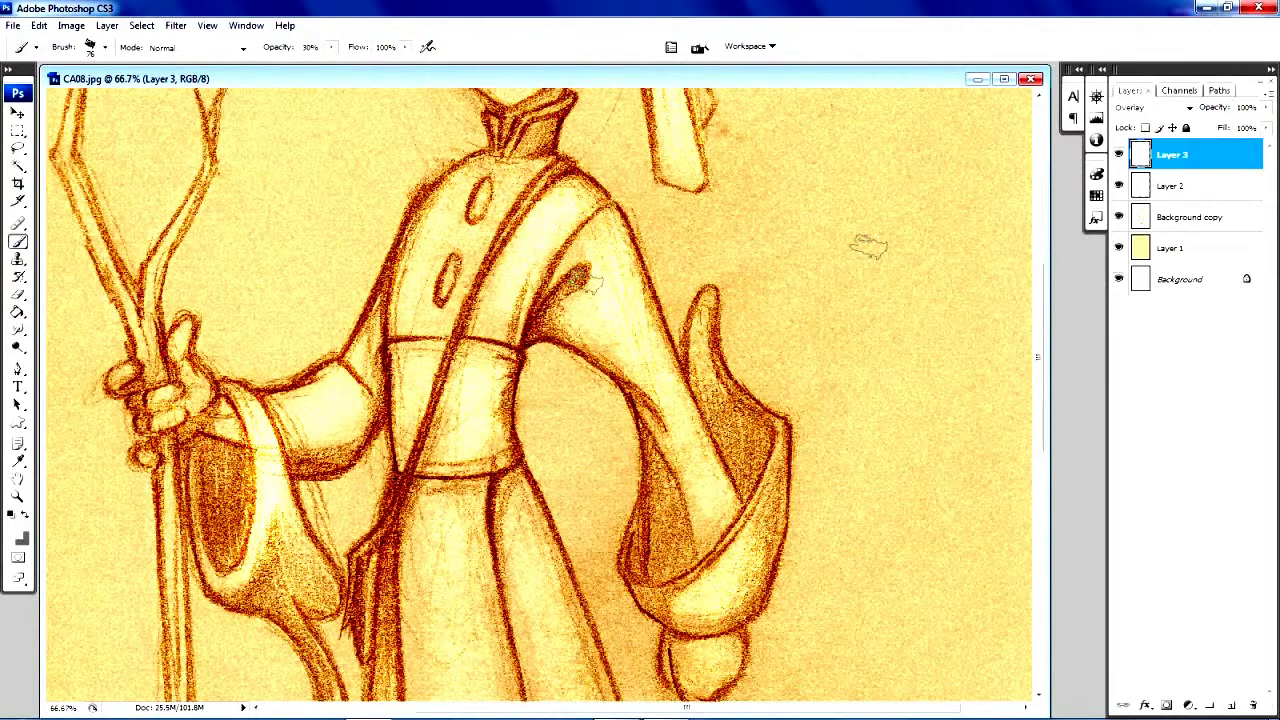
Paint second-pass highlights on Layer 3 over the robe's skirt panels, the hanging hand and the sleeve's trailing tip.
{"action": "left_click_drag", "start_coordinate": [1044, 337], "coordinate": [1037, 442]}
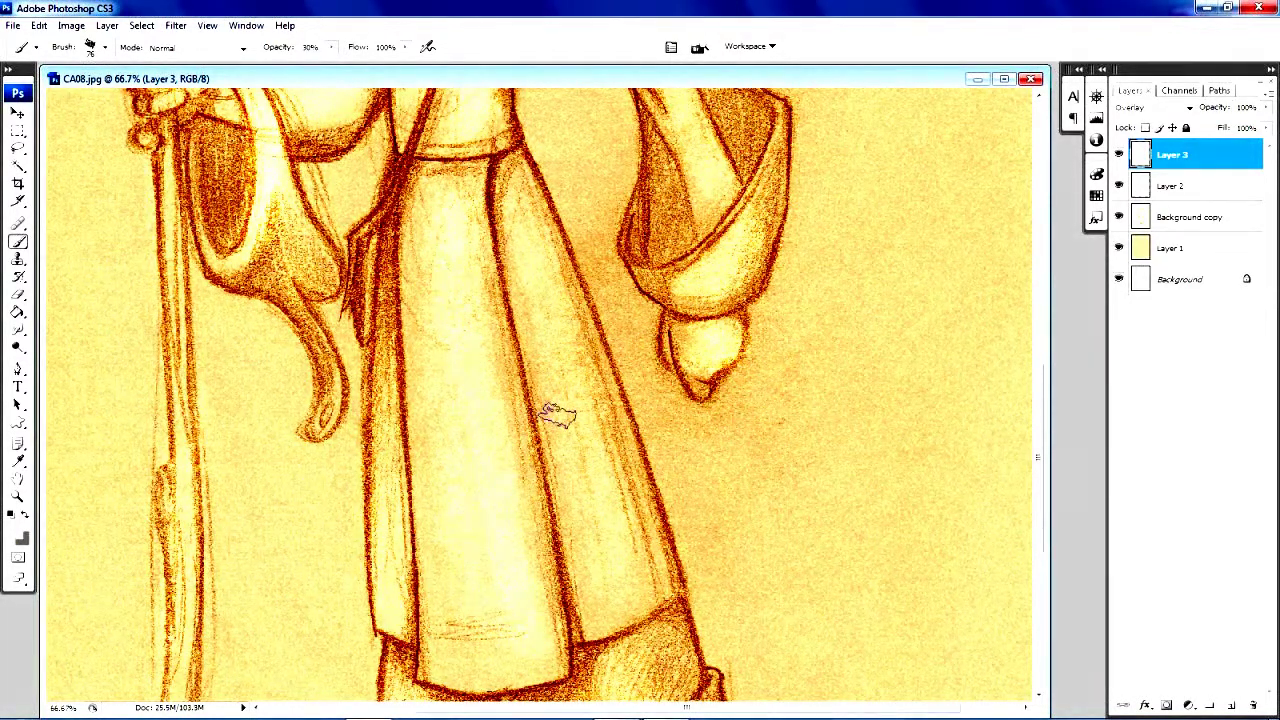
{"action": "mouse_move", "coordinate": [500, 200]}
{"action": "left_mouse_down"}
{"action": "mouse_move", "coordinate": [528, 214]}
{"action": "mouse_move", "coordinate": [530, 170]}
{"action": "left_mouse_up"}
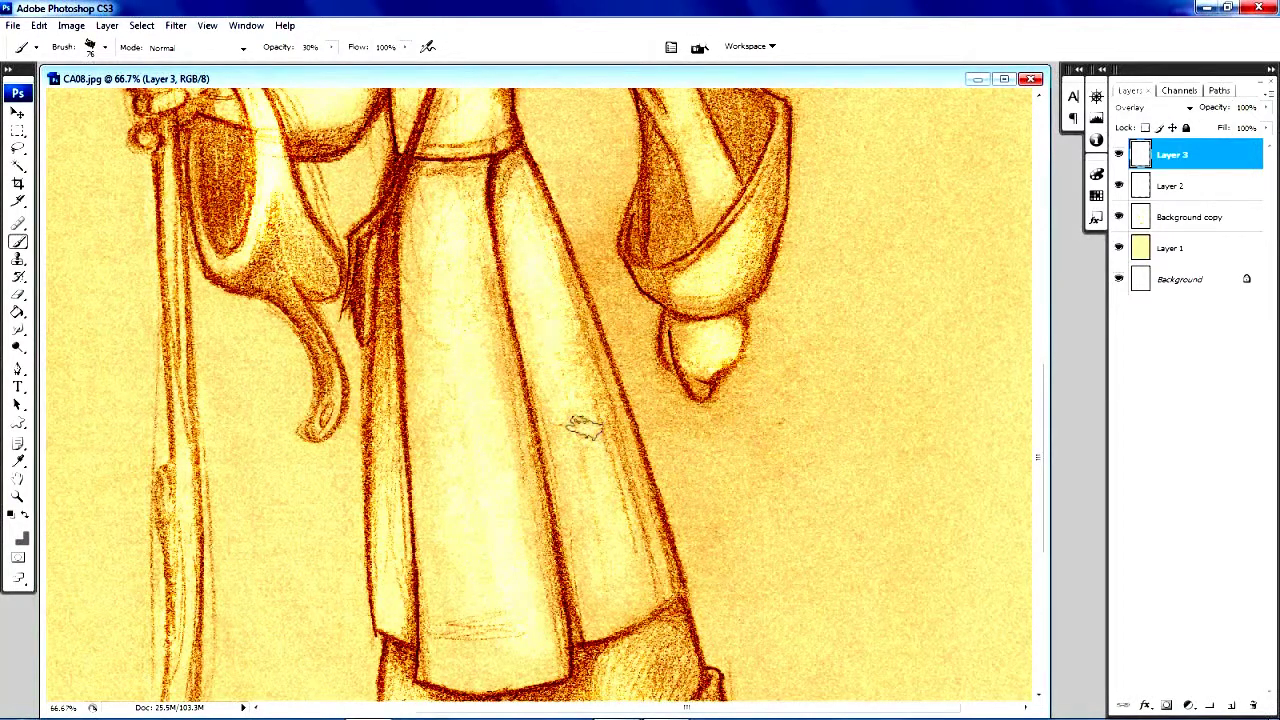
{"action": "left_click_drag", "start_coordinate": [375, 442], "coordinate": [372, 466]}
{"action": "left_click_drag", "start_coordinate": [332, 360], "coordinate": [330, 428]}
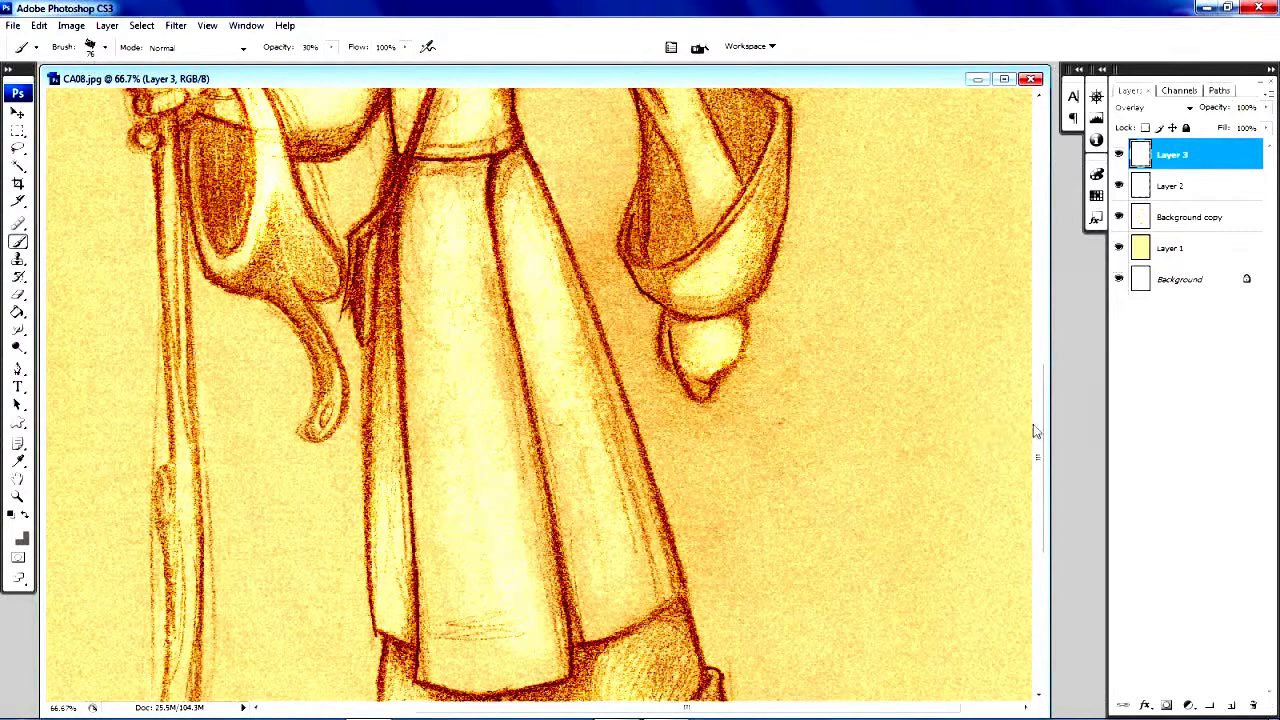
Paint second-pass highlights on Layer 3 over the trouser cuffs, ankles and shoes.
{"action": "left_click_drag", "start_coordinate": [1043, 440], "coordinate": [1050, 545]}
{"action": "mouse_move", "coordinate": [600, 343]}
{"action": "left_mouse_down"}
{"action": "mouse_move", "coordinate": [623, 286]}
{"action": "mouse_move", "coordinate": [612, 402]}
{"action": "left_mouse_up"}
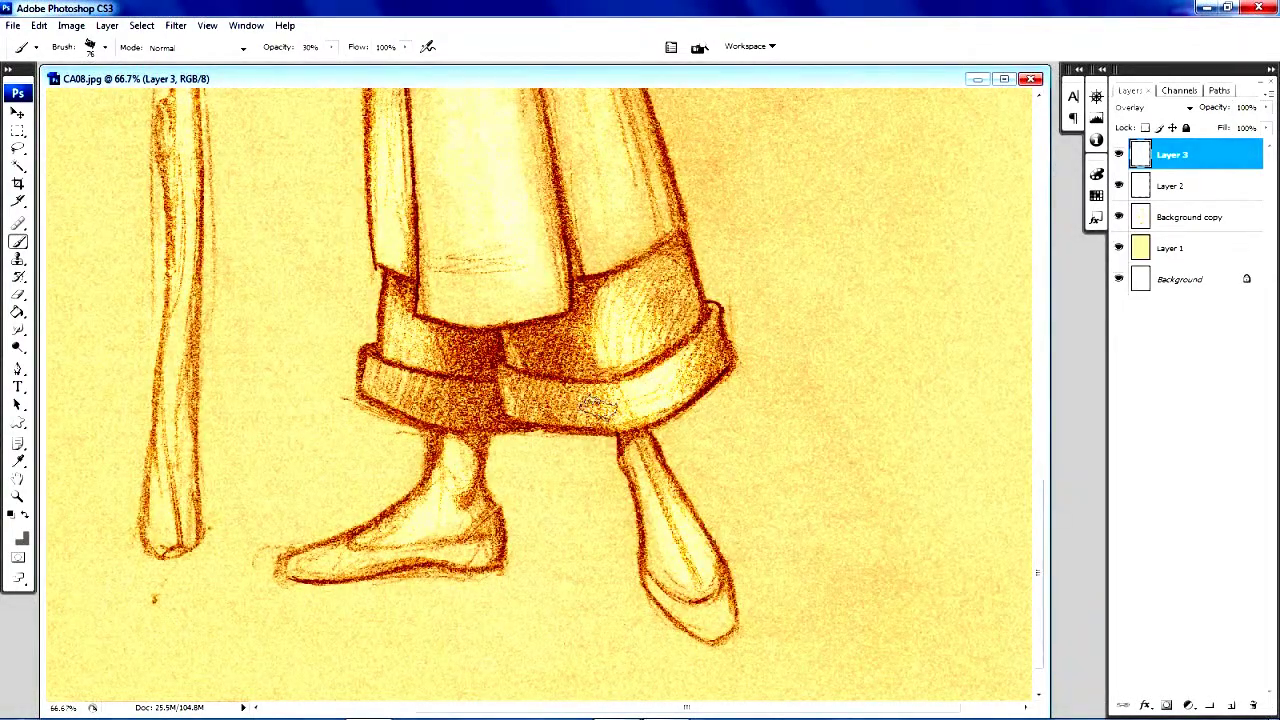
{"action": "mouse_move", "coordinate": [375, 390]}
{"action": "left_mouse_down"}
{"action": "mouse_move", "coordinate": [398, 392]}
{"action": "mouse_move", "coordinate": [405, 335]}
{"action": "mouse_move", "coordinate": [425, 465]}
{"action": "mouse_move", "coordinate": [410, 532]}
{"action": "mouse_move", "coordinate": [460, 515]}
{"action": "left_mouse_up"}
{"action": "mouse_move", "coordinate": [673, 504]}
{"action": "left_mouse_down"}
{"action": "mouse_move", "coordinate": [697, 585]}
{"action": "mouse_move", "coordinate": [662, 477]}
{"action": "mouse_move", "coordinate": [692, 594]}
{"action": "mouse_move", "coordinate": [605, 447]}
{"action": "left_mouse_up"}
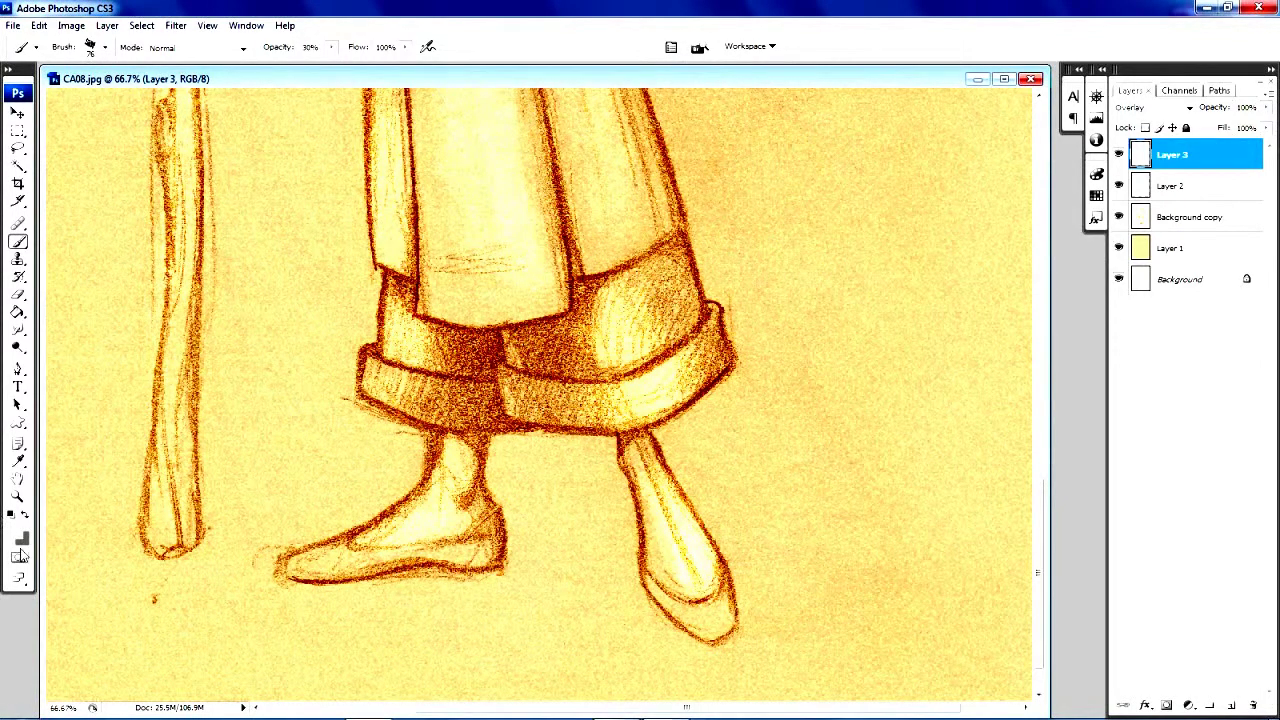
Review the whole highlighted drawing, and enlarge the document window around a close-up of the head.
{"action": "left_click", "coordinate": [17, 499]}
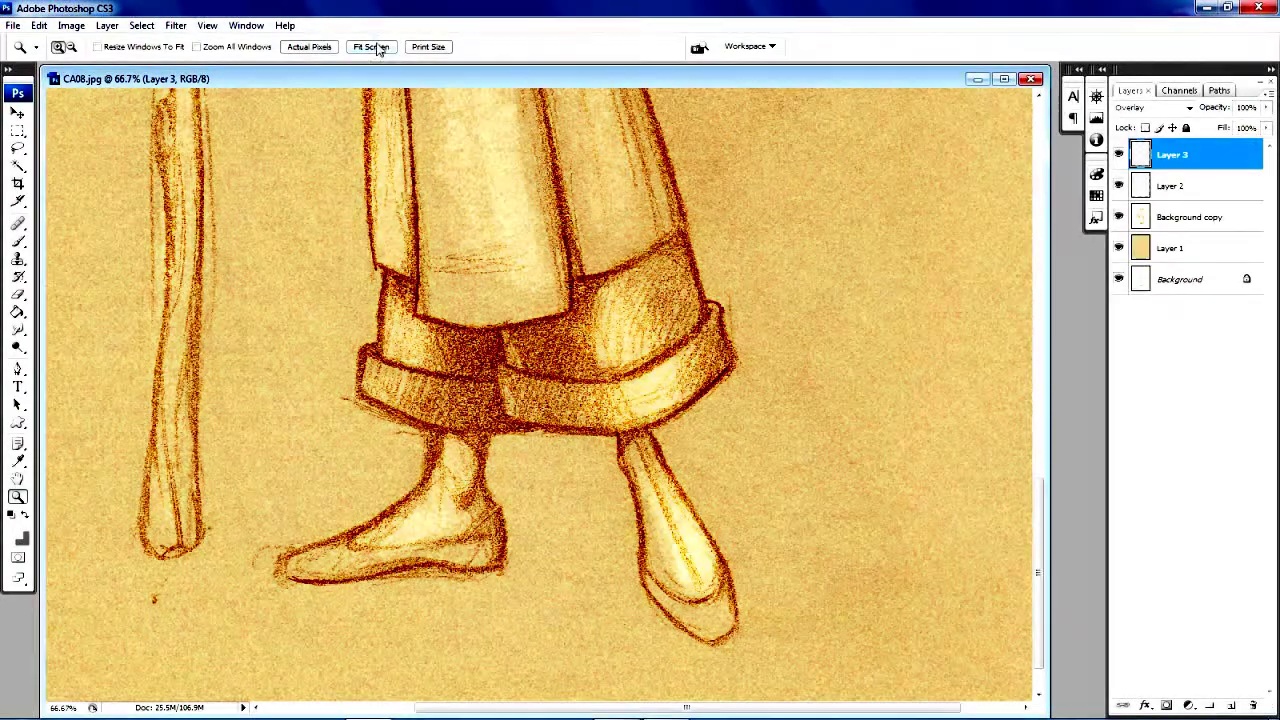
{"action": "left_click", "coordinate": [372, 47]}
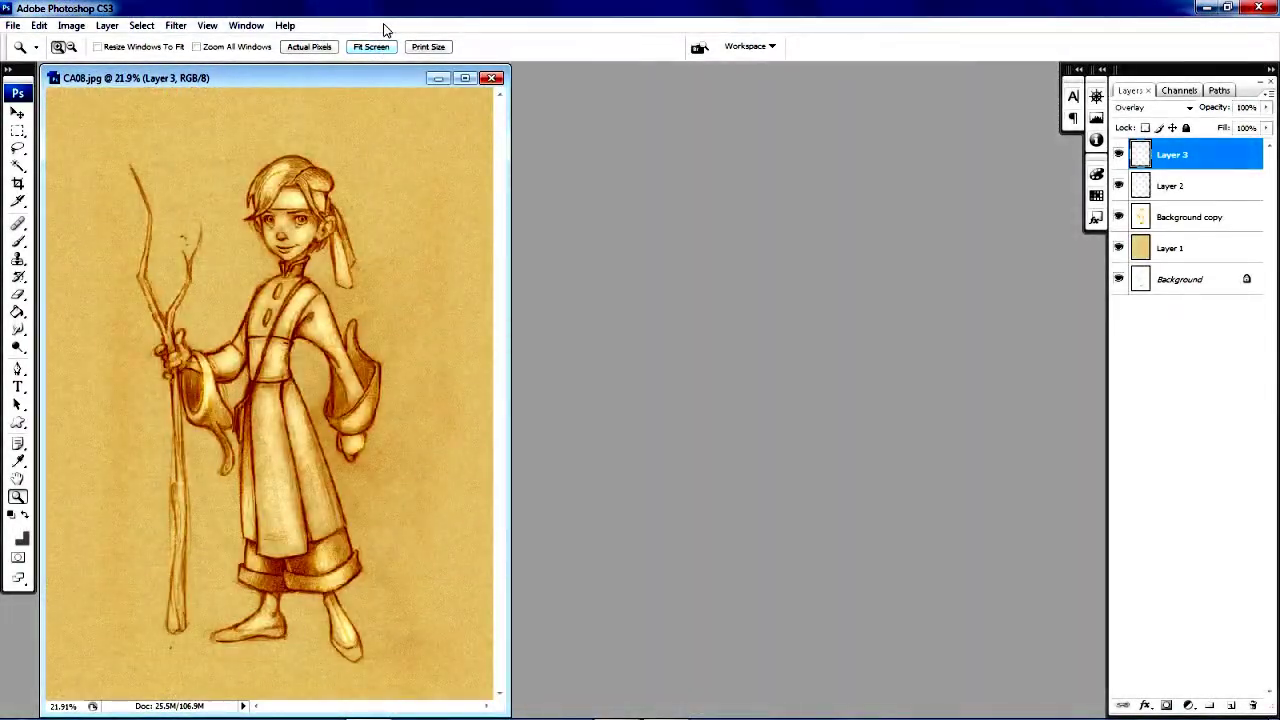
{"action": "left_click_drag", "start_coordinate": [341, 78], "coordinate": [516, 78]}
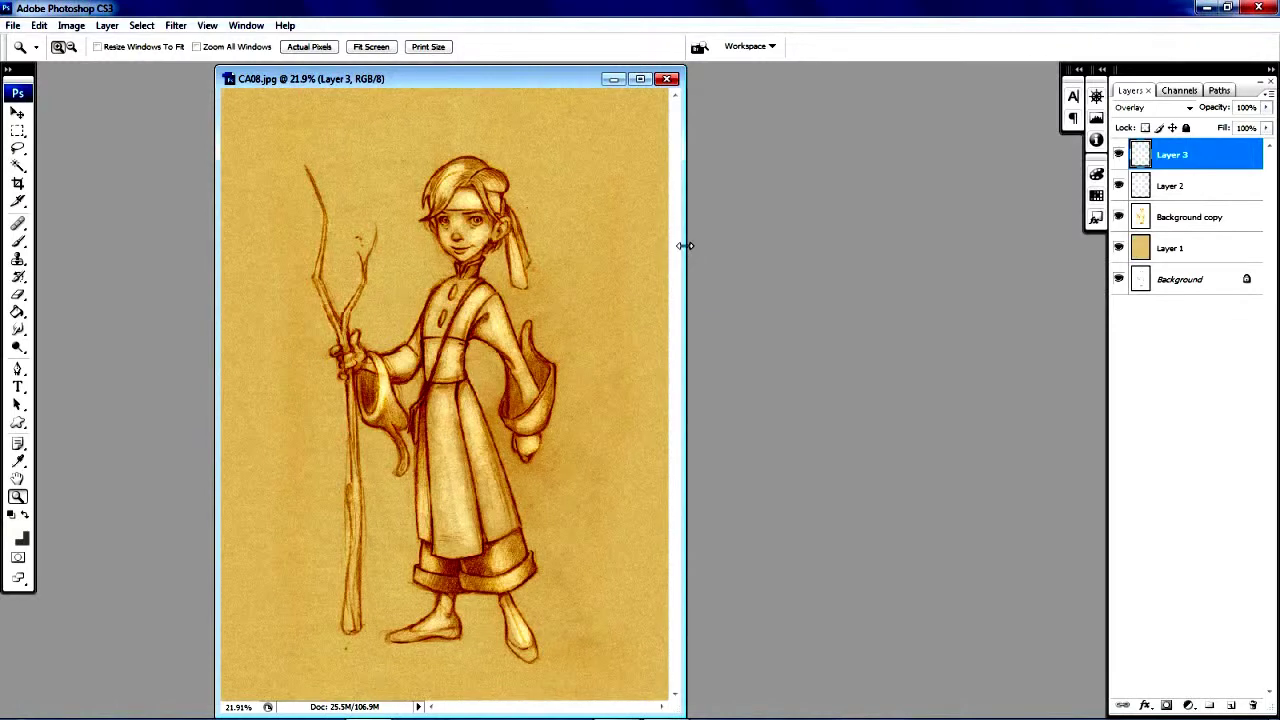
{"action": "left_click_drag", "start_coordinate": [684, 245], "coordinate": [928, 279]}
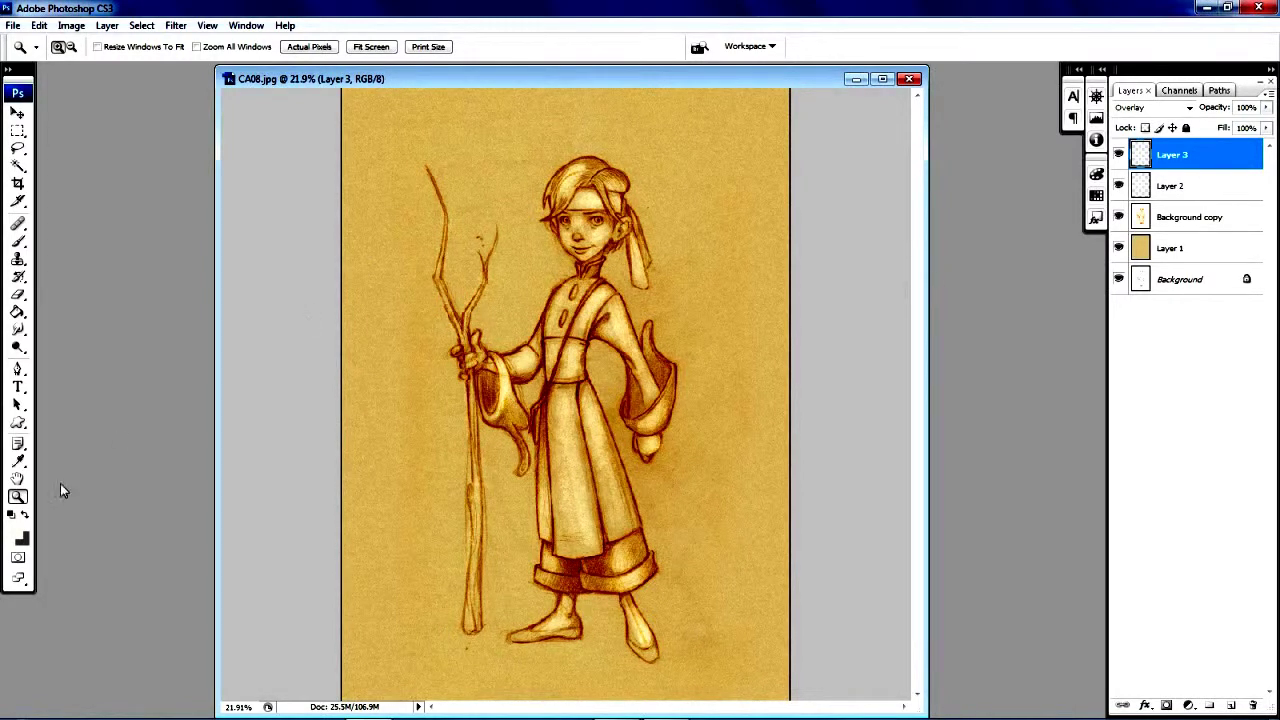
{"action": "left_click", "coordinate": [571, 217]}
{"action": "left_click", "coordinate": [575, 222]}
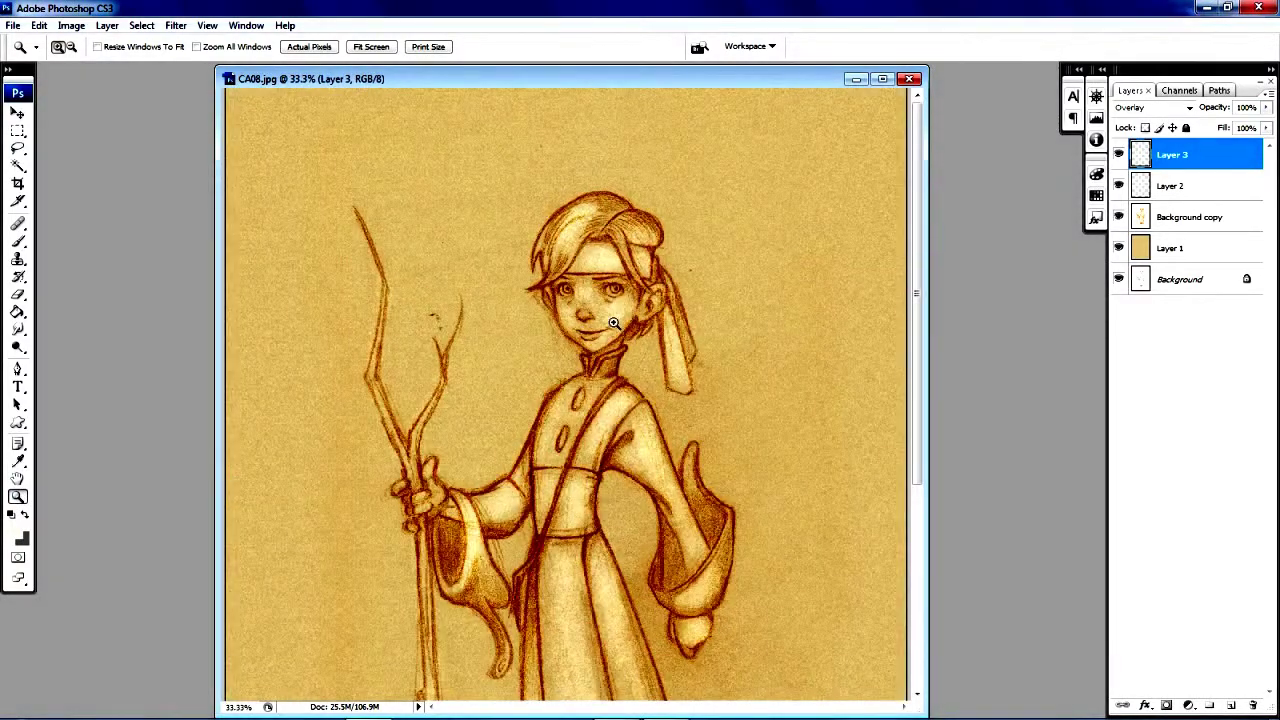
{"action": "left_click", "coordinate": [614, 295]}
{"action": "left_click", "coordinate": [547, 401]}
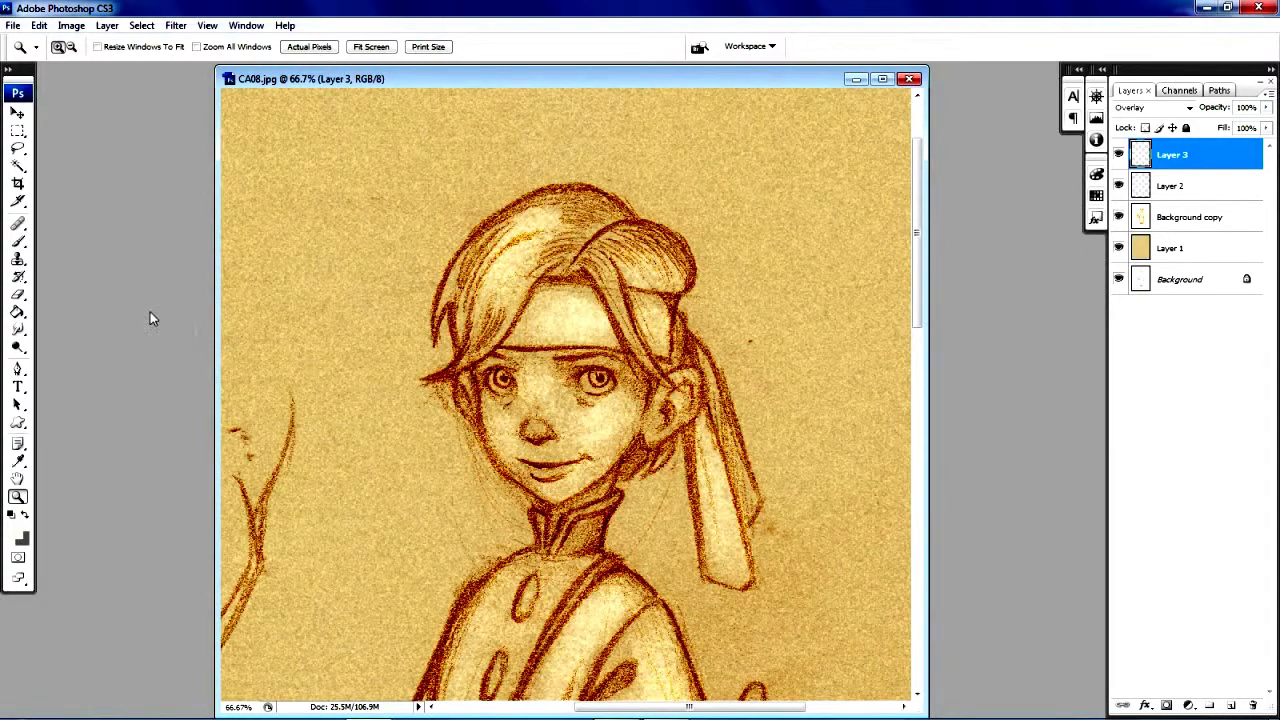
{"action": "left_click_drag", "start_coordinate": [215, 338], "coordinate": [88, 352]}
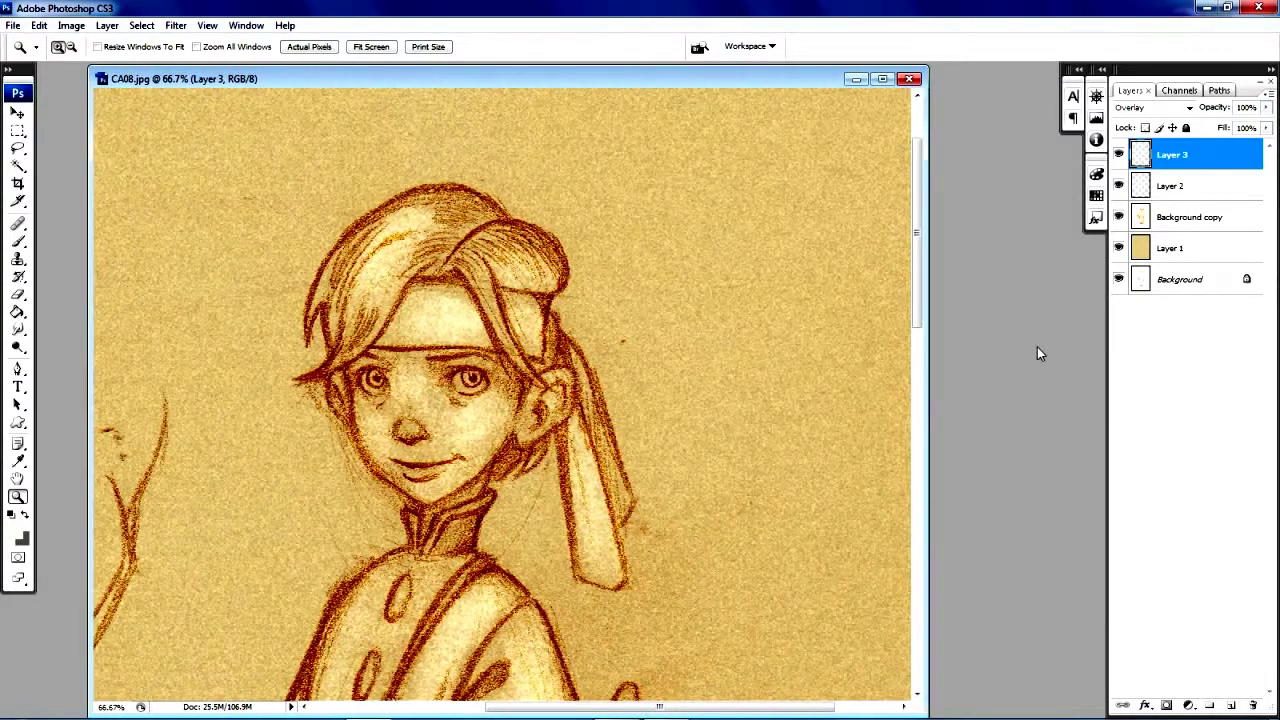
Add a new layer above Layer 3 in Overlay mode, and set the foreground colour to orange #ef722e.
{"action": "left_click", "coordinate": [1230, 706]}
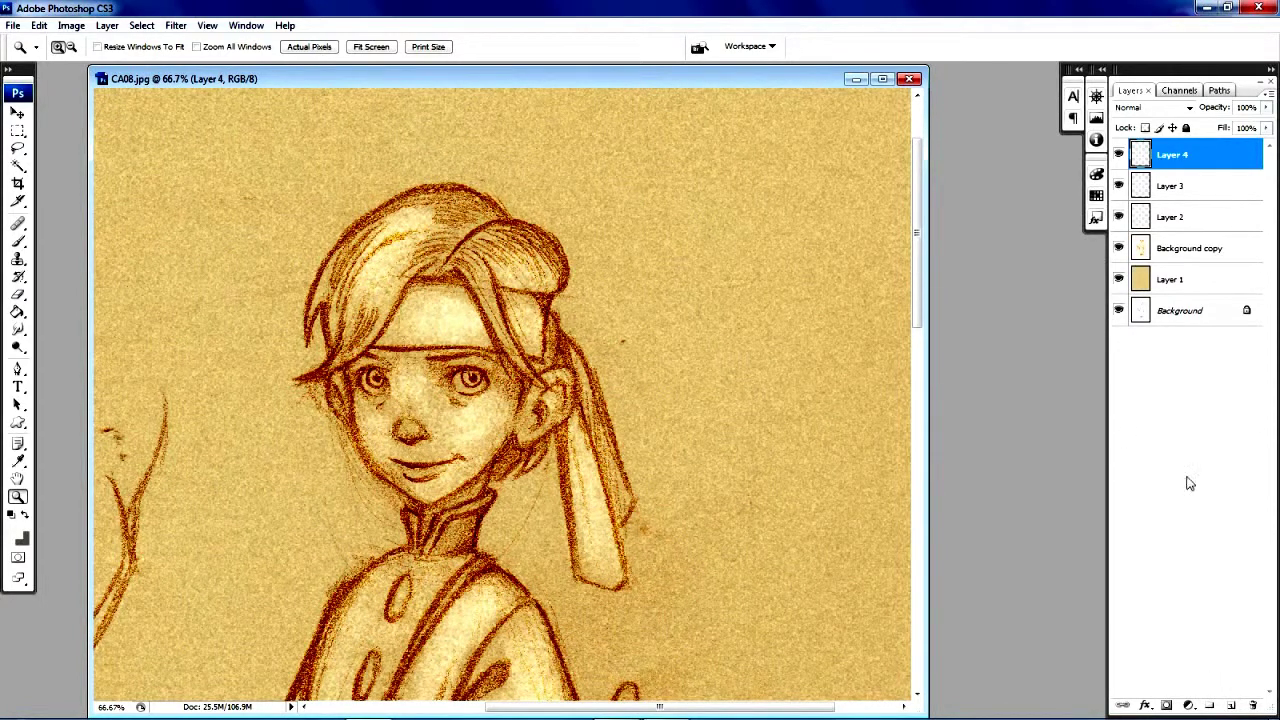
{"action": "left_click", "coordinate": [1192, 109]}
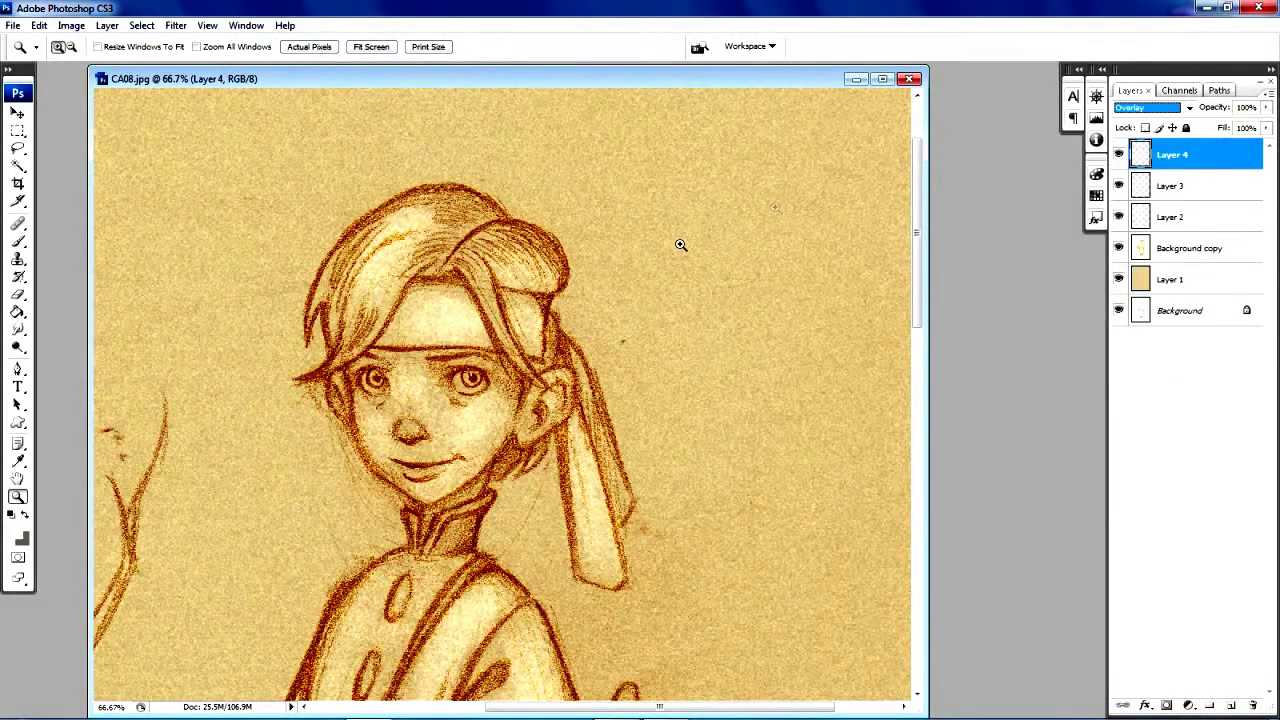
{"action": "left_click", "coordinate": [14, 518]}
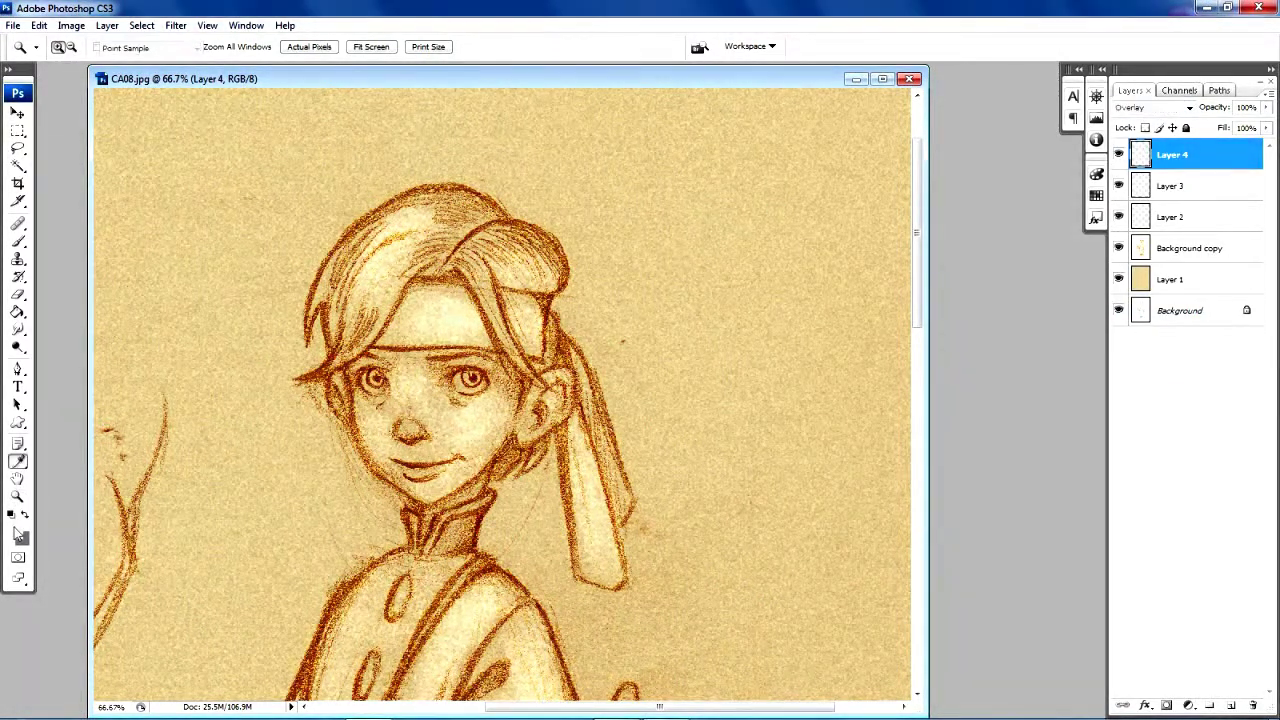
{"action": "left_click", "coordinate": [566, 472]}
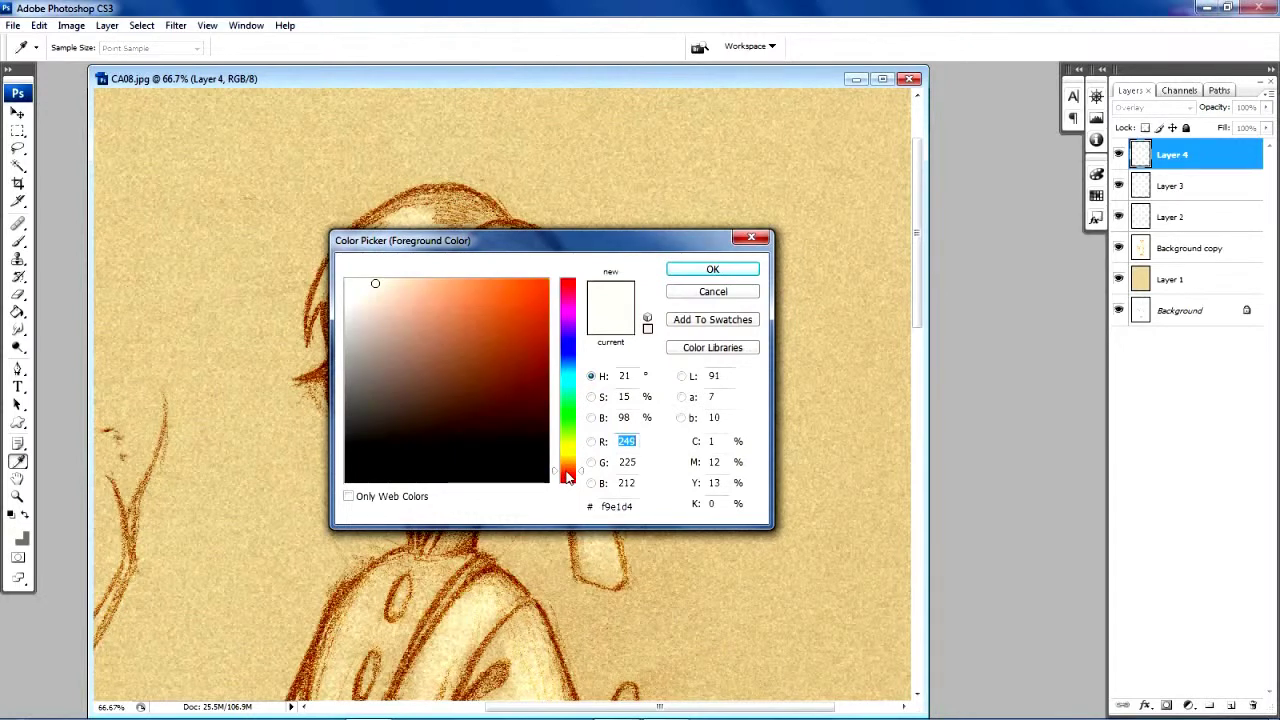
{"action": "left_click", "coordinate": [508, 287]}
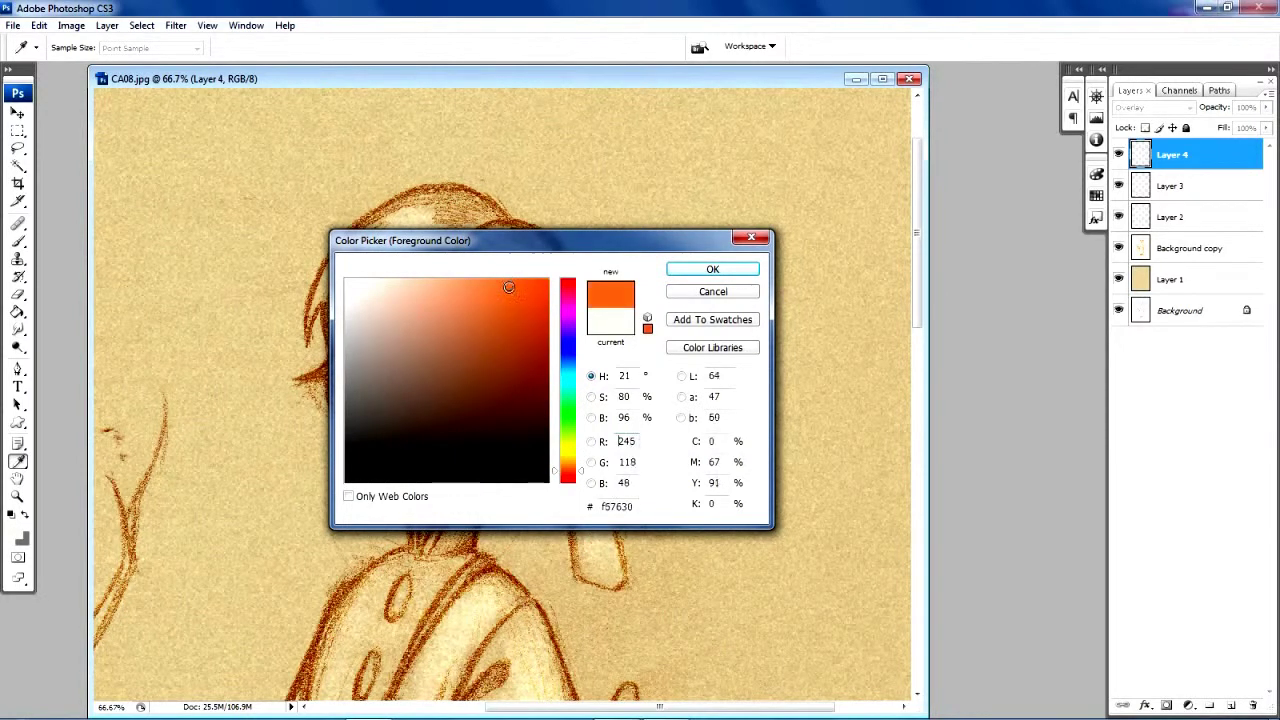
{"action": "left_click", "coordinate": [691, 270]}
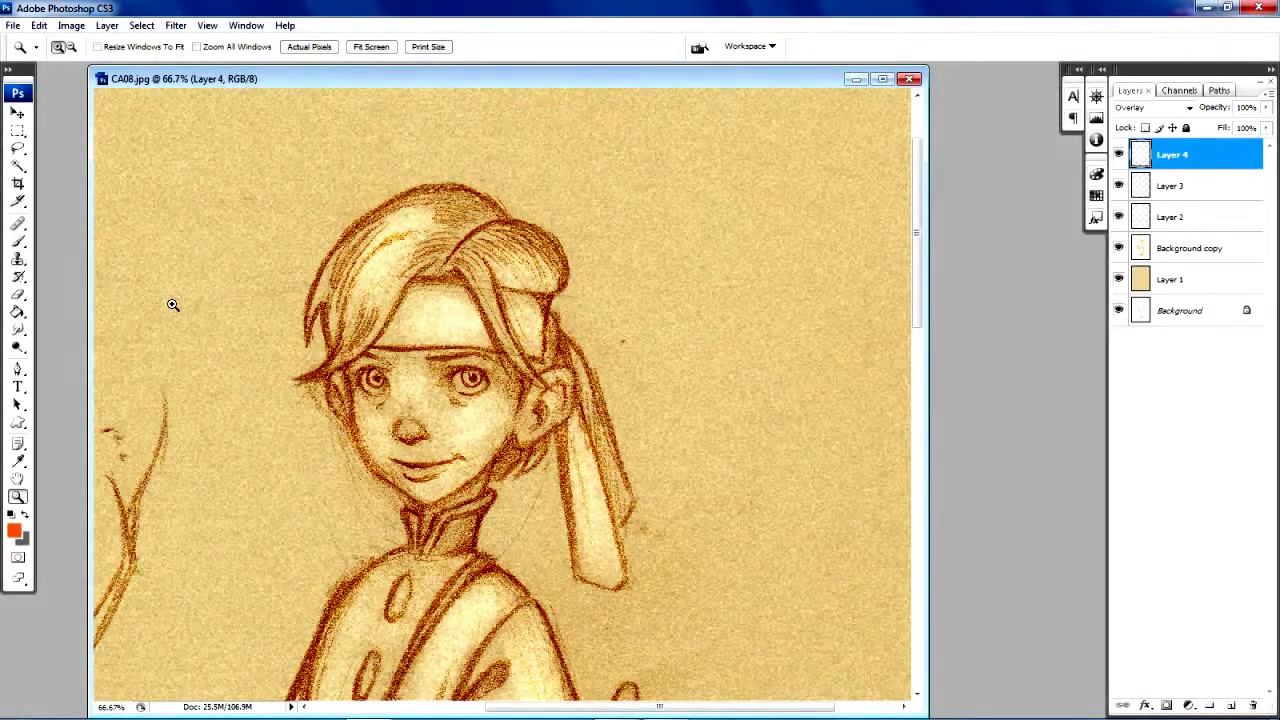
Brush orange over the hair on Layer 4, covering the crown, fringe, side strands and the locks below the ear.
{"action": "left_click", "coordinate": [19, 242]}
{"action": "mouse_move", "coordinate": [345, 258]}
{"action": "left_mouse_down"}
{"action": "mouse_move", "coordinate": [328, 294]}
{"action": "mouse_move", "coordinate": [338, 342]}
{"action": "mouse_move", "coordinate": [365, 295]}
{"action": "mouse_move", "coordinate": [320, 352]}
{"action": "mouse_move", "coordinate": [442, 232]}
{"action": "mouse_move", "coordinate": [408, 260]}
{"action": "mouse_move", "coordinate": [412, 212]}
{"action": "mouse_move", "coordinate": [480, 218]}
{"action": "mouse_move", "coordinate": [428, 265]}
{"action": "mouse_move", "coordinate": [500, 290]}
{"action": "mouse_move", "coordinate": [490, 265]}
{"action": "mouse_move", "coordinate": [545, 285]}
{"action": "mouse_move", "coordinate": [480, 275]}
{"action": "mouse_move", "coordinate": [530, 240]}
{"action": "left_mouse_up"}
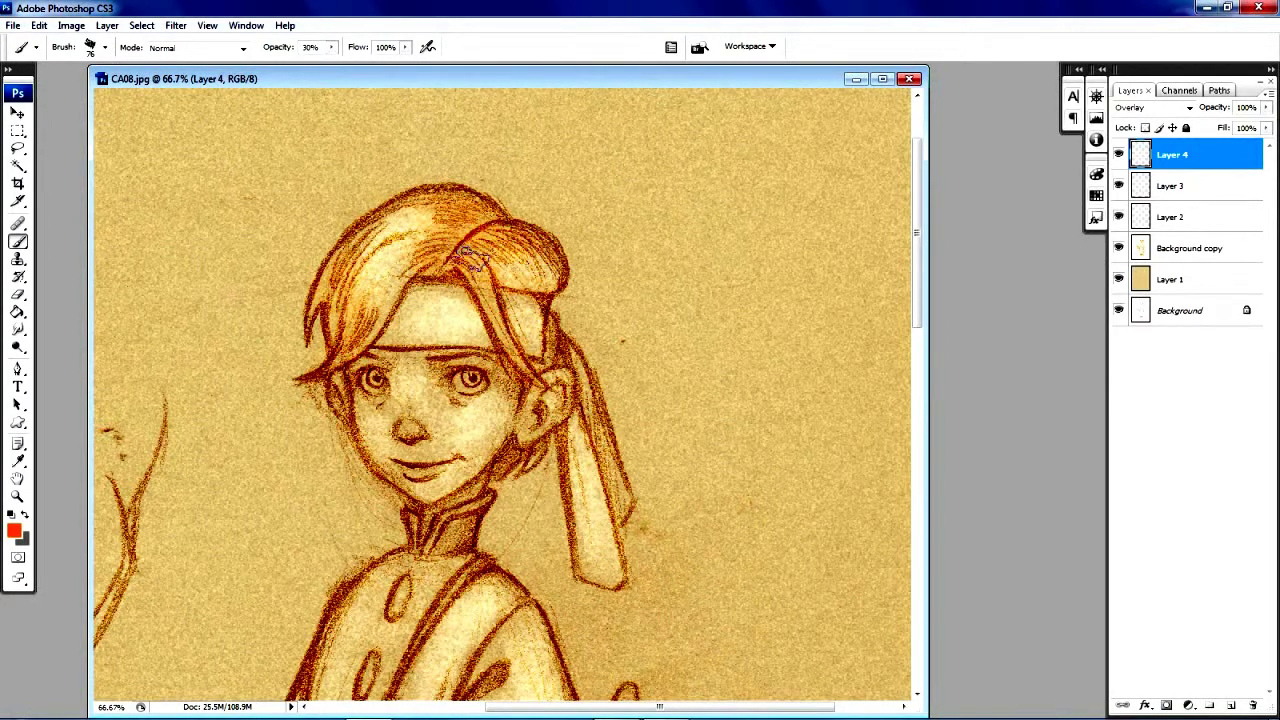
{"action": "mouse_move", "coordinate": [362, 310]}
{"action": "left_mouse_down"}
{"action": "mouse_move", "coordinate": [345, 342]}
{"action": "mouse_move", "coordinate": [329, 273]}
{"action": "mouse_move", "coordinate": [392, 227]}
{"action": "mouse_move", "coordinate": [365, 338]}
{"action": "mouse_move", "coordinate": [337, 346]}
{"action": "mouse_move", "coordinate": [433, 244]}
{"action": "mouse_move", "coordinate": [420, 226]}
{"action": "mouse_move", "coordinate": [465, 210]}
{"action": "mouse_move", "coordinate": [432, 262]}
{"action": "mouse_move", "coordinate": [474, 278]}
{"action": "mouse_move", "coordinate": [510, 340]}
{"action": "mouse_move", "coordinate": [456, 258]}
{"action": "mouse_move", "coordinate": [527, 242]}
{"action": "mouse_move", "coordinate": [544, 280]}
{"action": "mouse_move", "coordinate": [505, 290]}
{"action": "mouse_move", "coordinate": [540, 285]}
{"action": "mouse_move", "coordinate": [560, 325]}
{"action": "mouse_move", "coordinate": [529, 459]}
{"action": "mouse_move", "coordinate": [515, 452]}
{"action": "mouse_move", "coordinate": [535, 452]}
{"action": "left_mouse_up"}
{"action": "mouse_move", "coordinate": [310, 300]}
{"action": "left_mouse_down"}
{"action": "mouse_move", "coordinate": [325, 295]}
{"action": "mouse_move", "coordinate": [345, 343]}
{"action": "left_mouse_up"}
{"action": "mouse_move", "coordinate": [415, 265]}
{"action": "left_mouse_down"}
{"action": "mouse_move", "coordinate": [445, 205]}
{"action": "mouse_move", "coordinate": [505, 237]}
{"action": "mouse_move", "coordinate": [528, 280]}
{"action": "mouse_move", "coordinate": [563, 270]}
{"action": "mouse_move", "coordinate": [494, 320]}
{"action": "mouse_move", "coordinate": [533, 392]}
{"action": "left_mouse_up"}
{"action": "left_click_drag", "start_coordinate": [505, 460], "coordinate": [500, 485]}
Add a new layer above Layer 4 for the skin tint and set its blending mode to Overlay.
{"action": "mouse_move", "coordinate": [922, 265]}
{"action": "left_mouse_down"}
{"action": "mouse_move", "coordinate": [970, 312]}
{"action": "mouse_move", "coordinate": [967, 282]}
{"action": "left_mouse_up"}
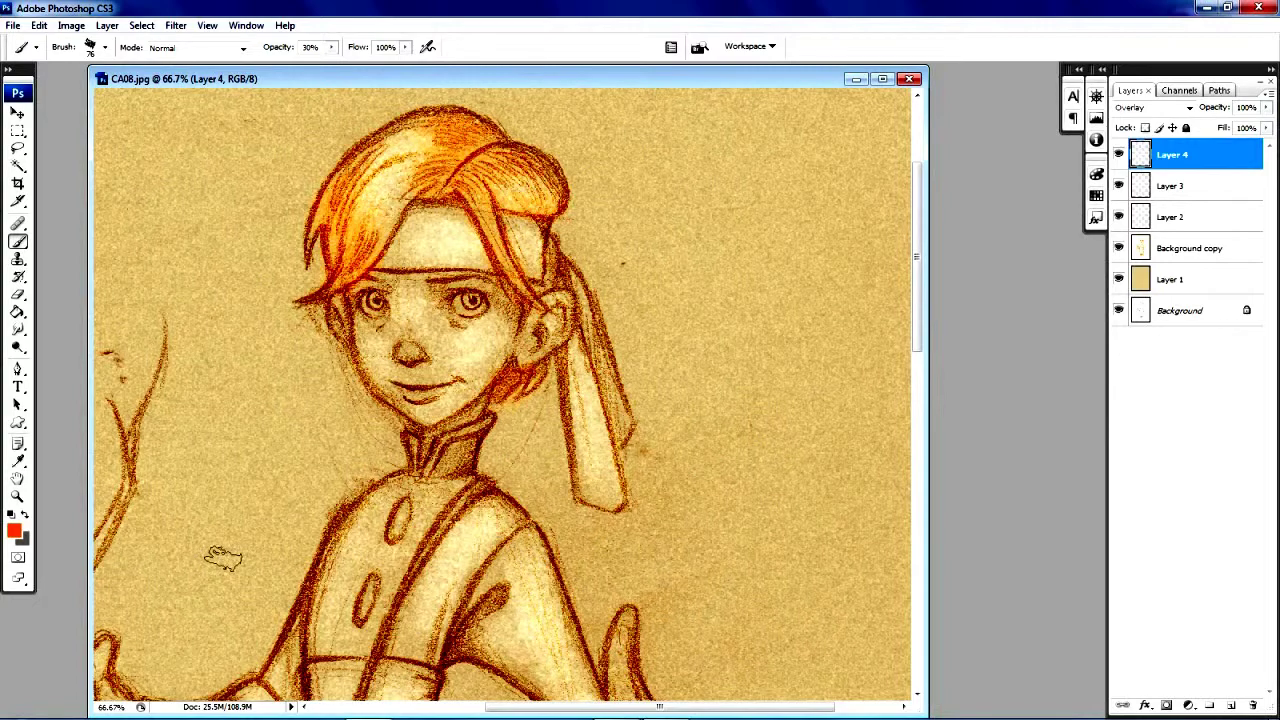
{"action": "left_click", "coordinate": [17, 497]}
{"action": "left_click", "coordinate": [372, 358]}
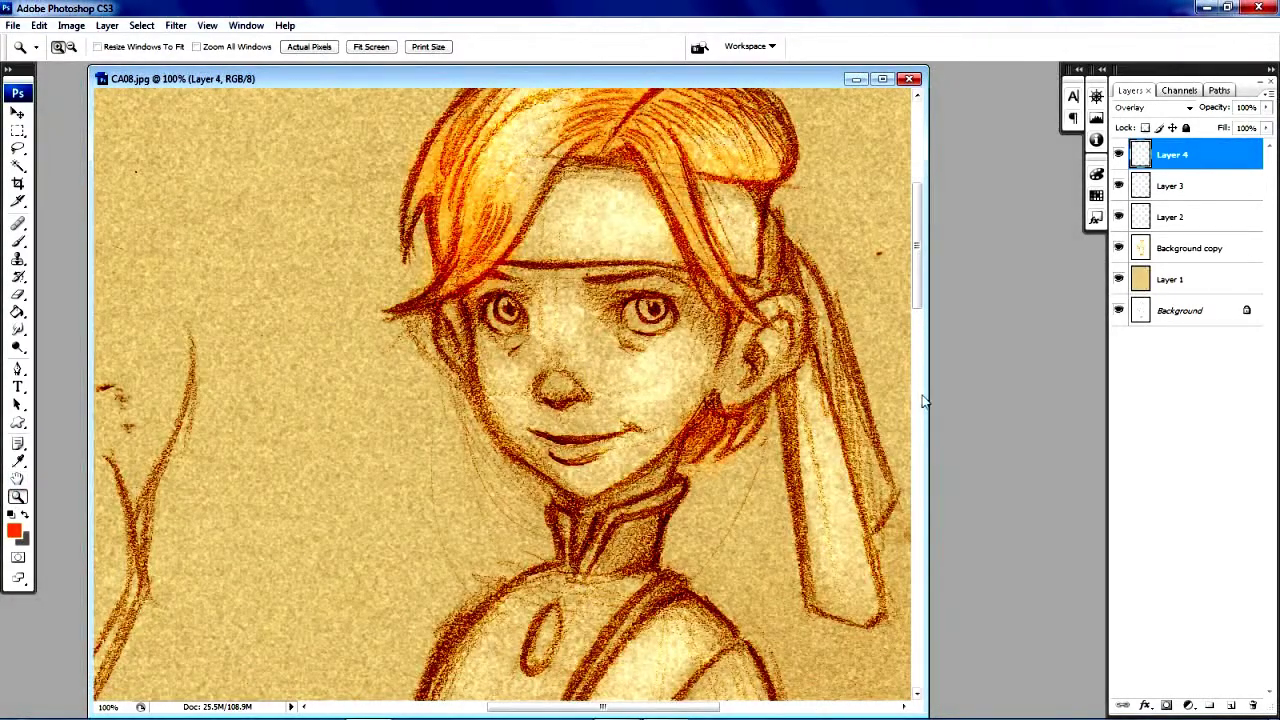
{"action": "left_click_drag", "start_coordinate": [924, 393], "coordinate": [1044, 391]}
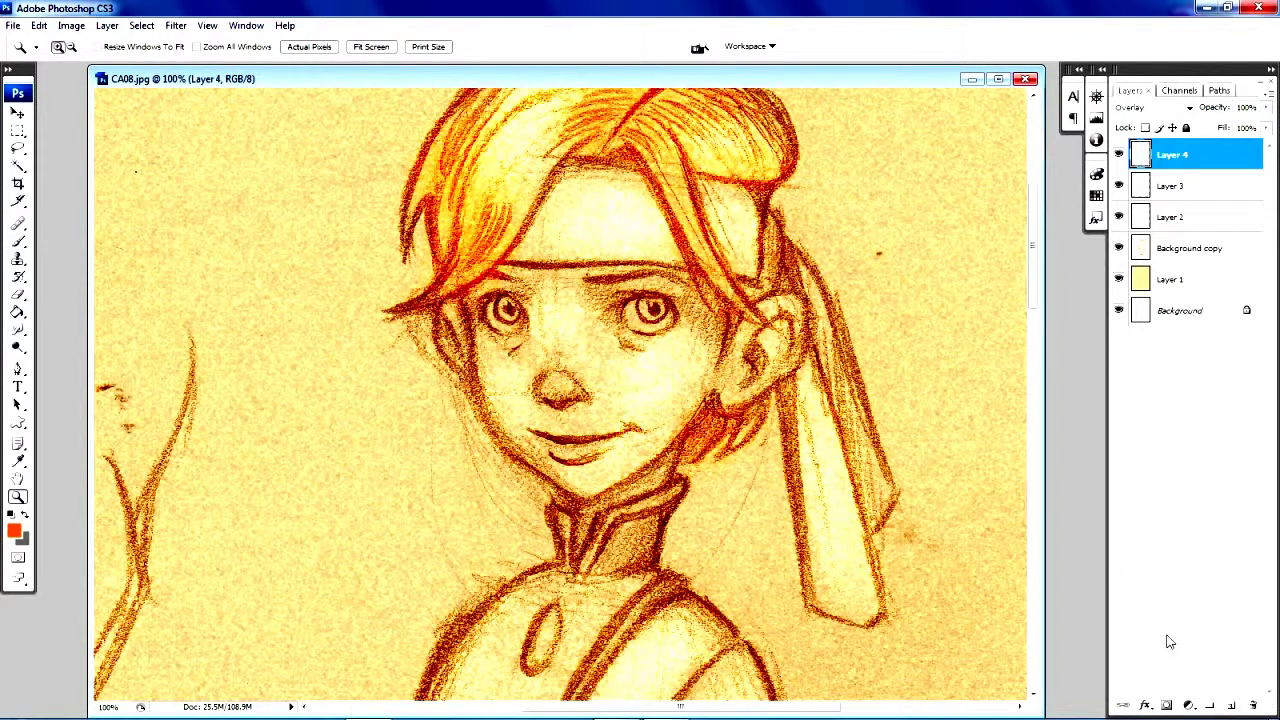
{"action": "left_click", "coordinate": [1232, 706]}
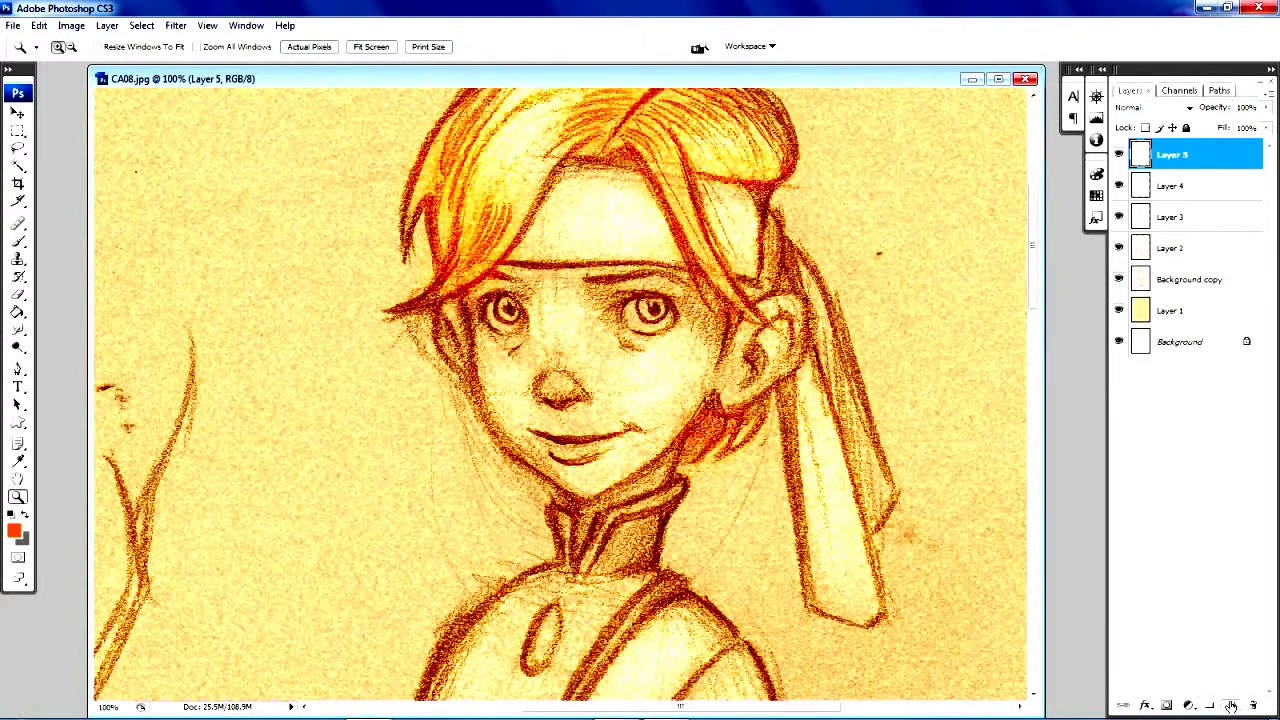
{"action": "left_click", "coordinate": [1188, 109]}
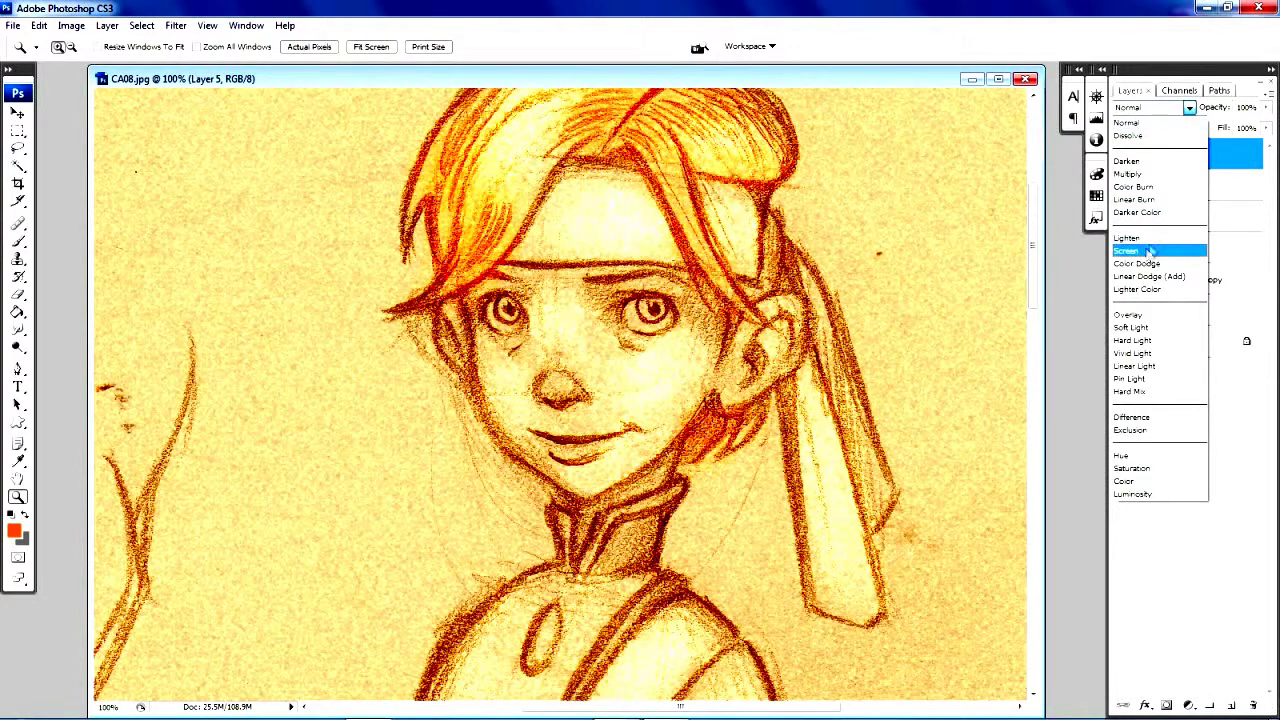
{"action": "left_click", "coordinate": [1156, 315]}
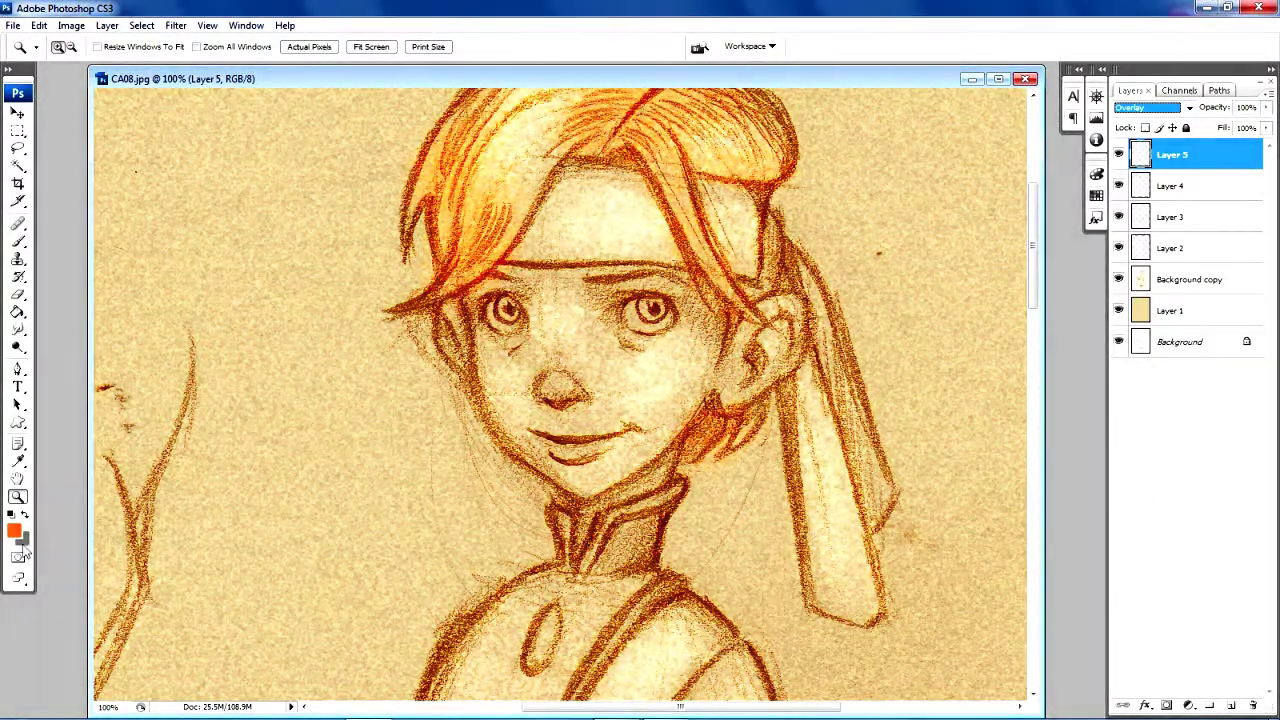
Set the foreground colour to salmon #f68166.
{"action": "left_click", "coordinate": [15, 531]}
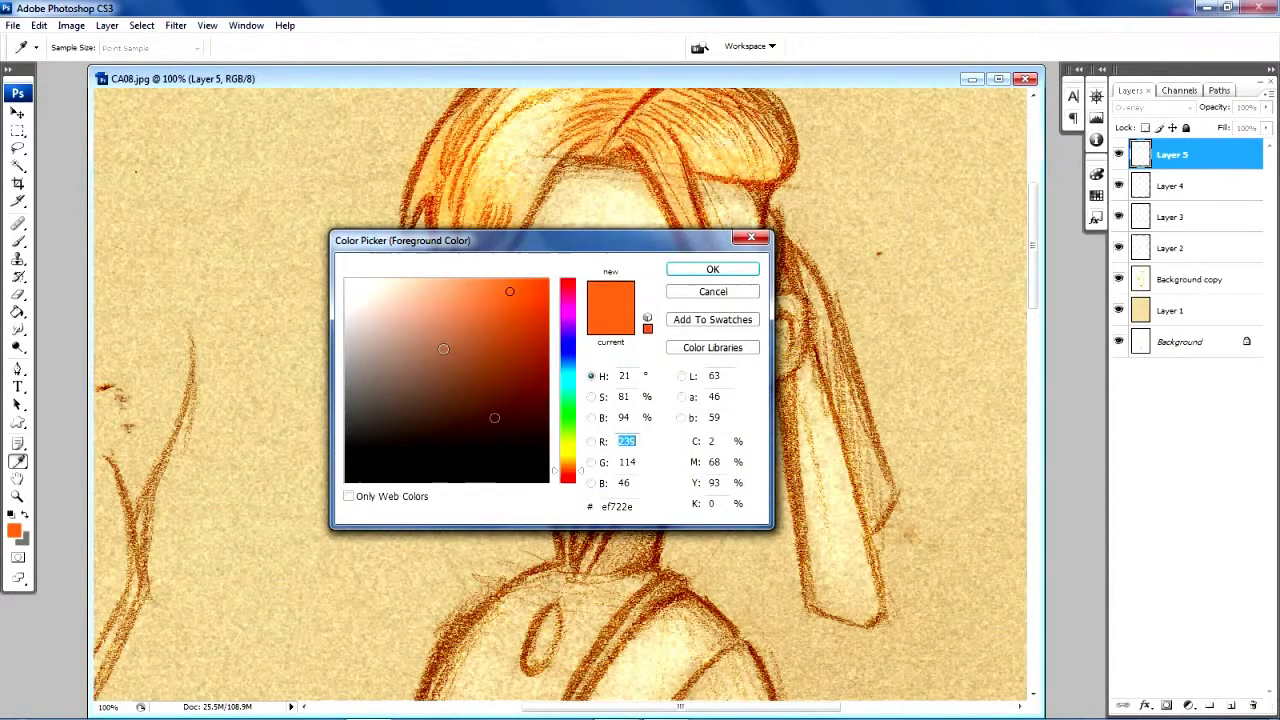
{"action": "left_click_drag", "start_coordinate": [553, 469], "coordinate": [553, 478]}
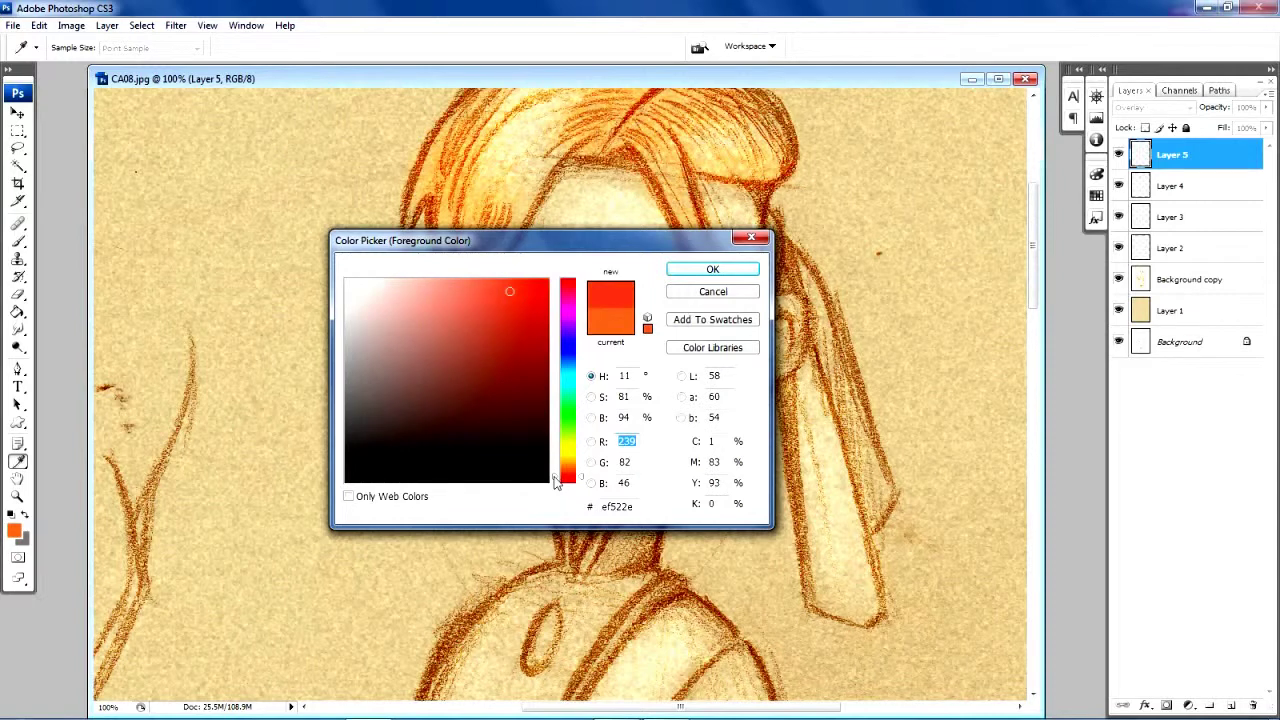
{"action": "left_click_drag", "start_coordinate": [469, 288], "coordinate": [464, 286]}
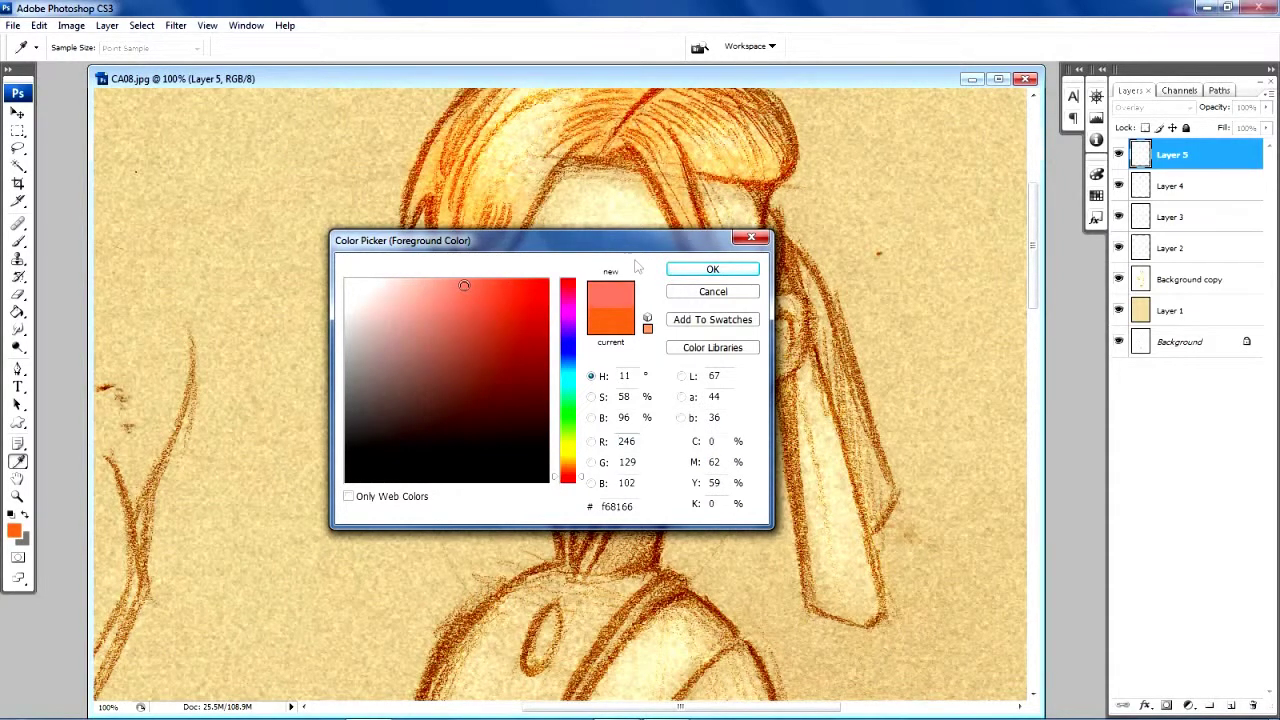
{"action": "left_click", "coordinate": [736, 270]}
{"action": "key", "text": "z"}
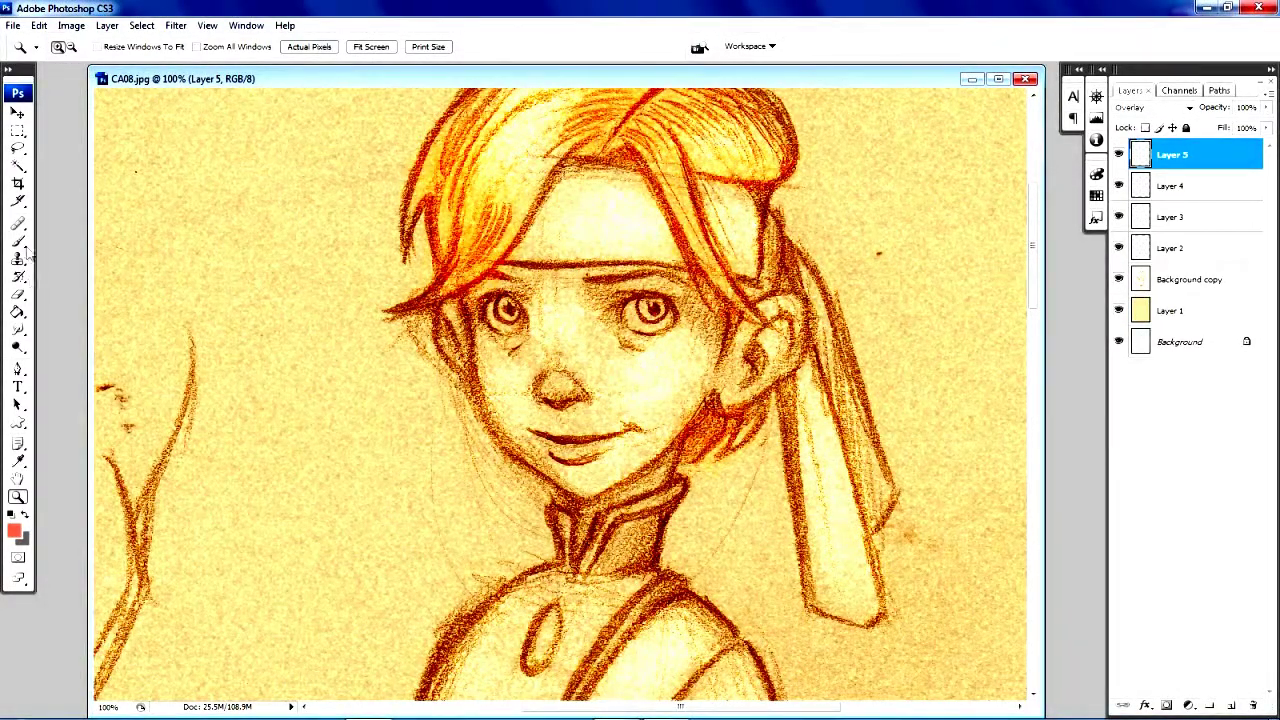
Brush the salmon tint on Layer 5 over the lips and both ears.
{"action": "left_click", "coordinate": [19, 242]}
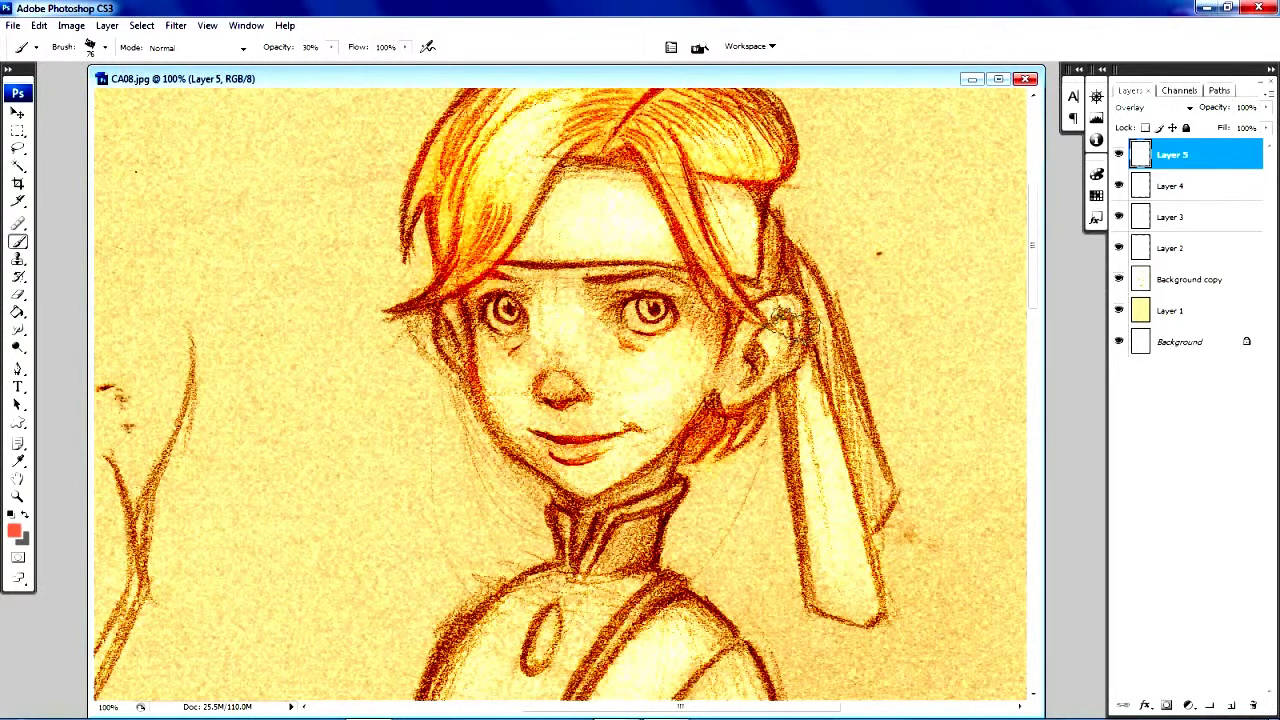
{"action": "left_click_drag", "start_coordinate": [790, 318], "coordinate": [758, 362]}
{"action": "left_click_drag", "start_coordinate": [442, 312], "coordinate": [446, 322]}
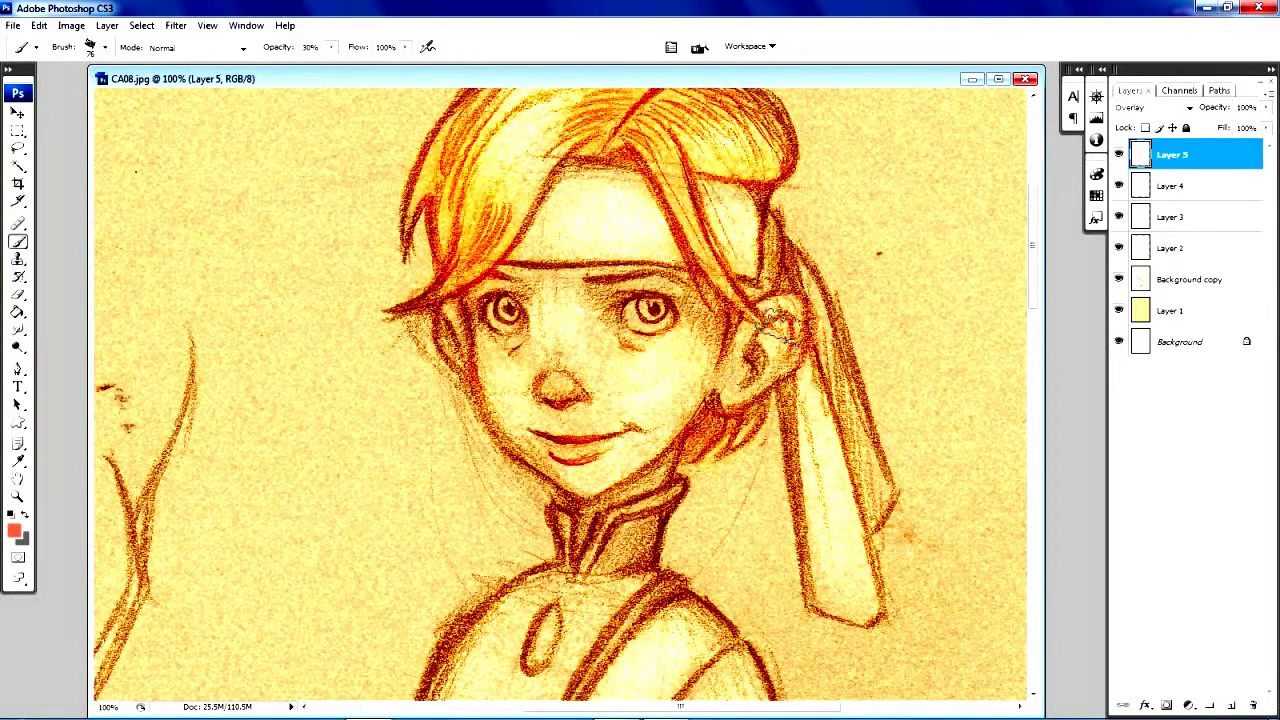
Brush the salmon tint on Layer 5 along the hanging hand and the fingers gripping the staff.
{"action": "left_click_drag", "start_coordinate": [1037, 210], "coordinate": [1053, 376]}
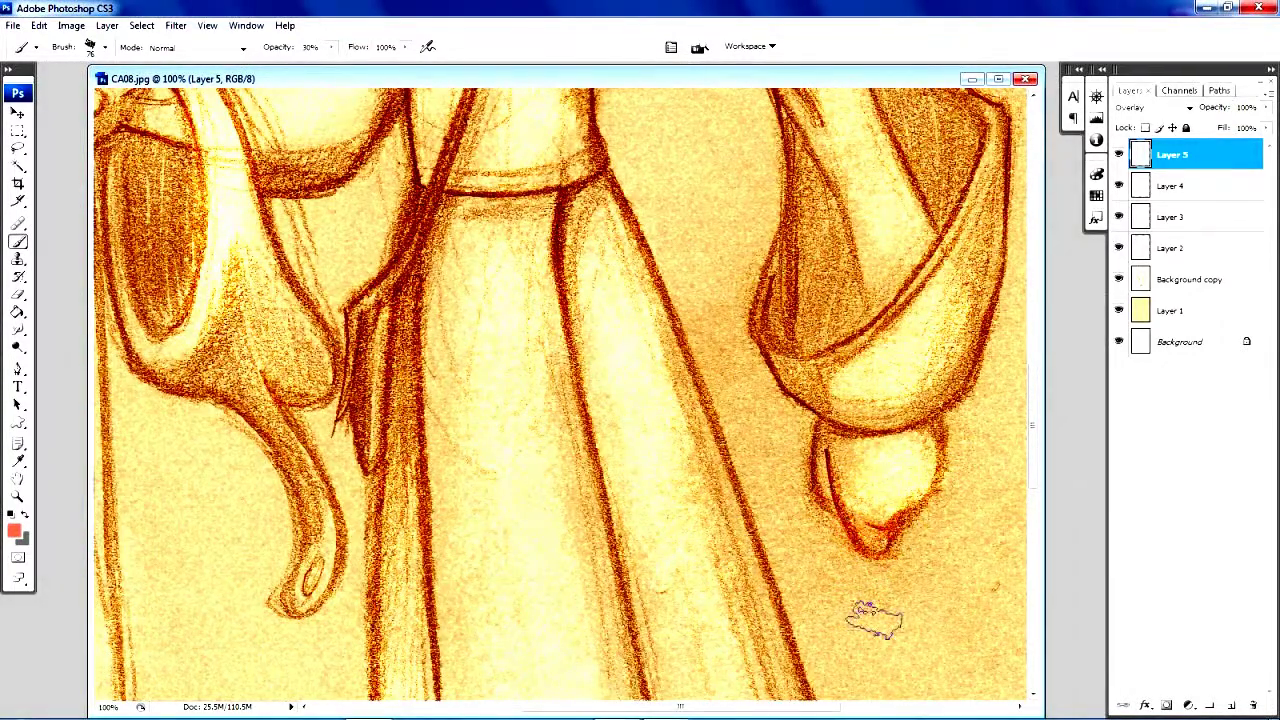
{"action": "mouse_move", "coordinate": [808, 706]}
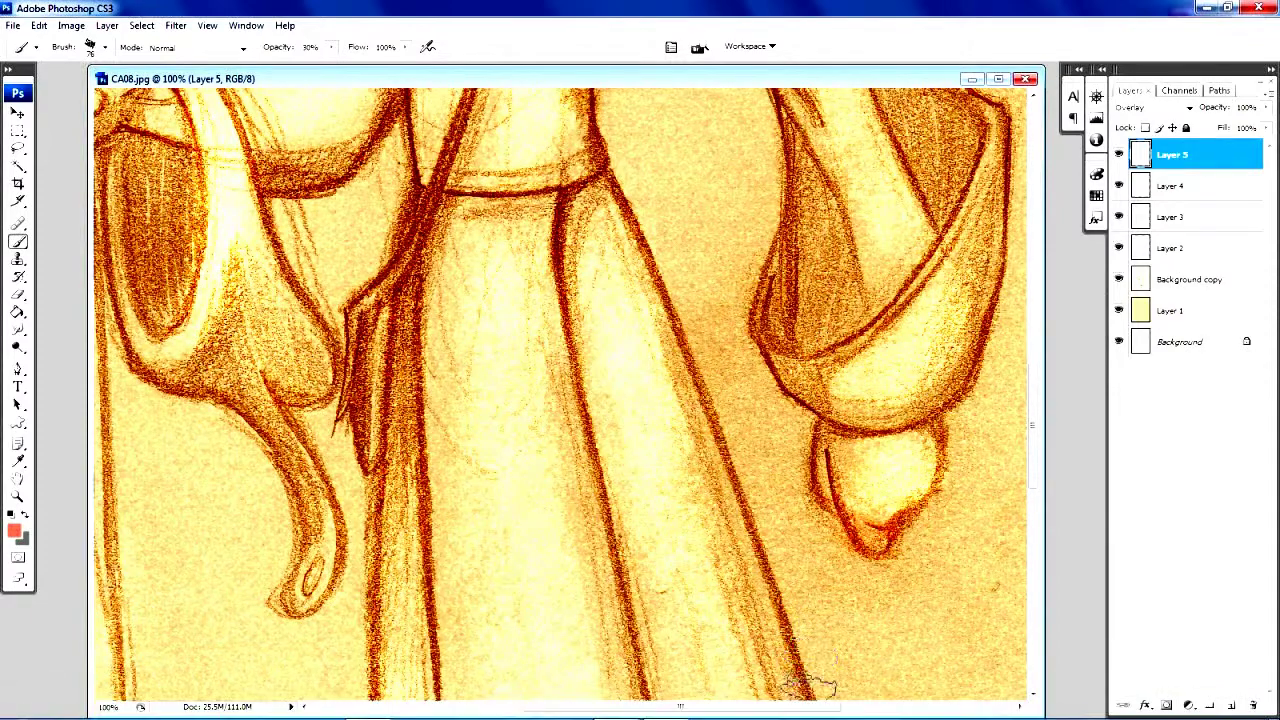
{"action": "mouse_move", "coordinate": [810, 712]}
{"action": "left_mouse_down"}
{"action": "mouse_move", "coordinate": [658, 712]}
{"action": "mouse_move", "coordinate": [722, 712]}
{"action": "left_mouse_up"}
{"action": "left_click_drag", "start_coordinate": [1035, 465], "coordinate": [1012, 362]}
{"action": "scroll", "coordinate": [1012, 362], "scroll_direction": "down", "scroll_amount": 2}
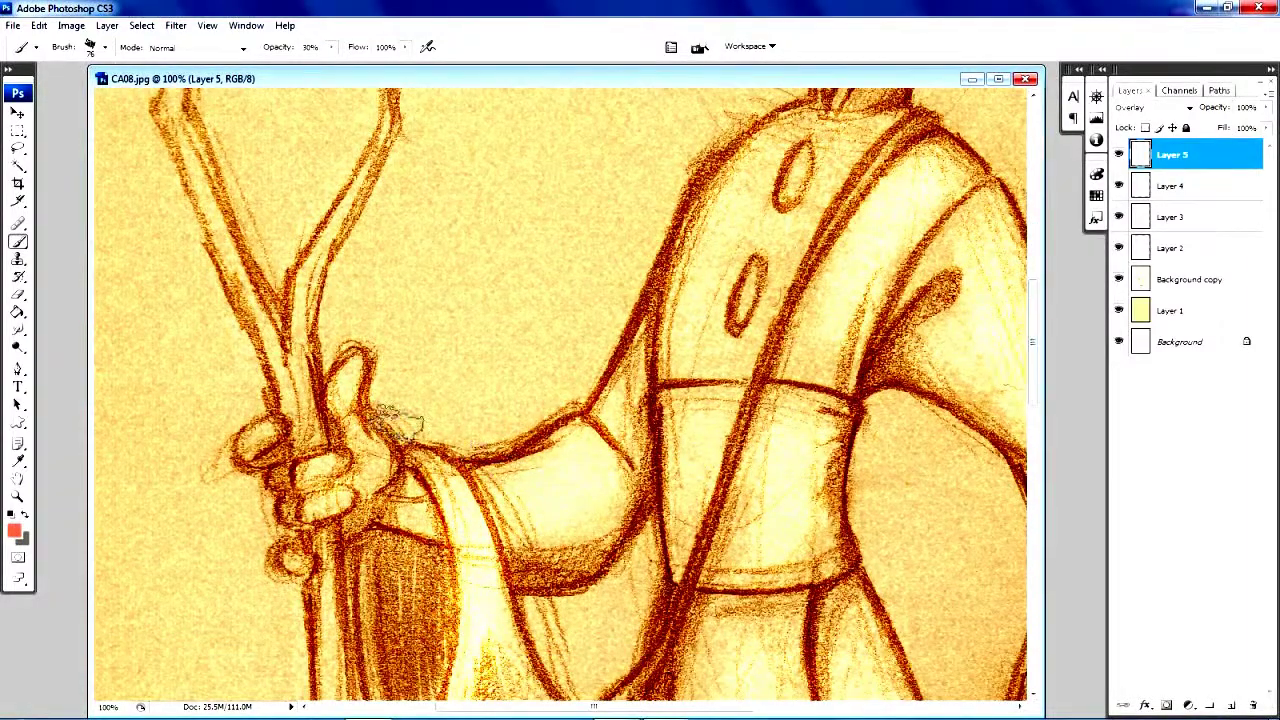
{"action": "mouse_move", "coordinate": [345, 362]}
{"action": "left_mouse_down"}
{"action": "mouse_move", "coordinate": [300, 434]}
{"action": "mouse_move", "coordinate": [265, 435]}
{"action": "mouse_move", "coordinate": [330, 470]}
{"action": "mouse_move", "coordinate": [330, 500]}
{"action": "left_mouse_up"}
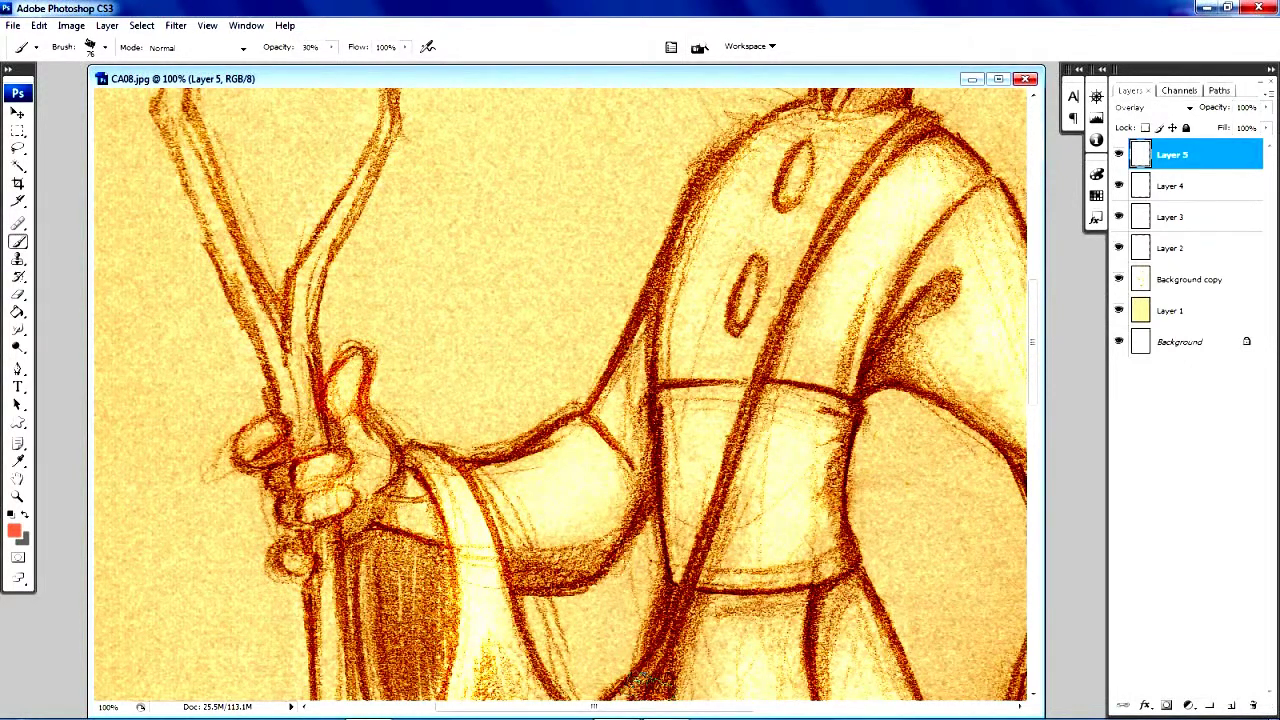
Return to the face and touch up the salmon tint on Layer 5 around the nose, lower eyelids and ear.
{"action": "left_click_drag", "start_coordinate": [685, 713], "coordinate": [782, 713]}
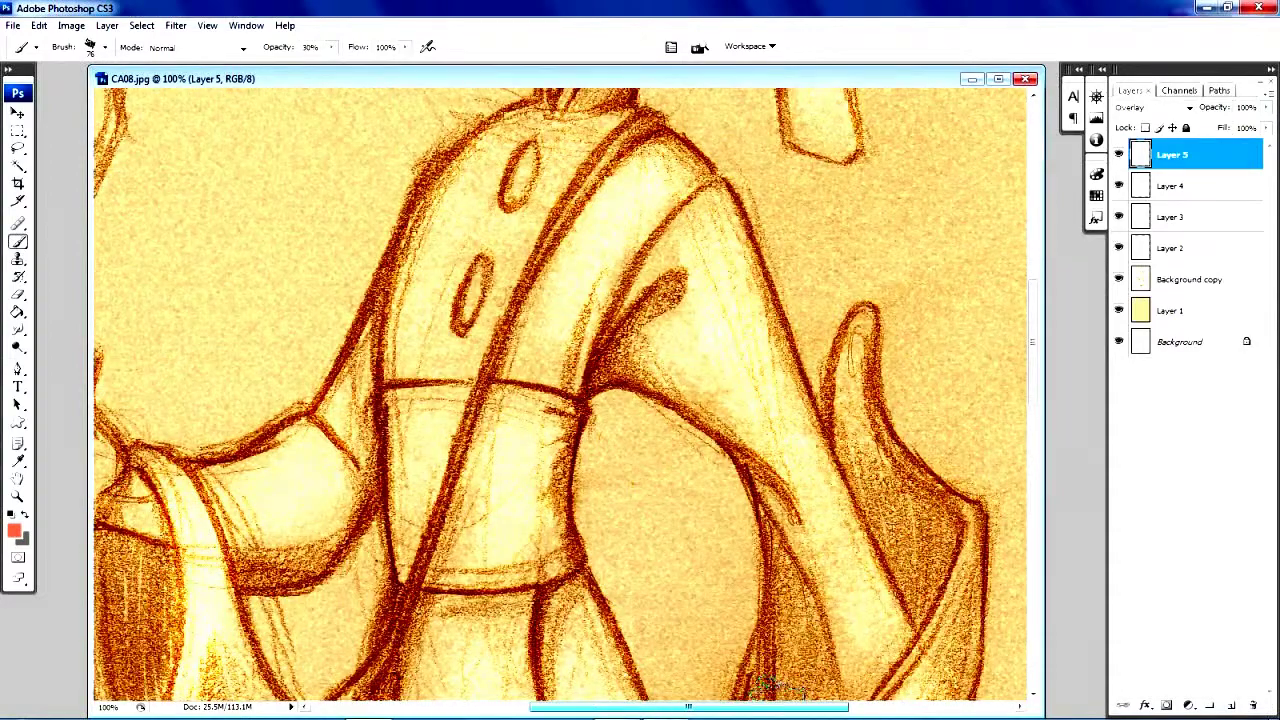
{"action": "left_click_drag", "start_coordinate": [1038, 387], "coordinate": [1045, 294]}
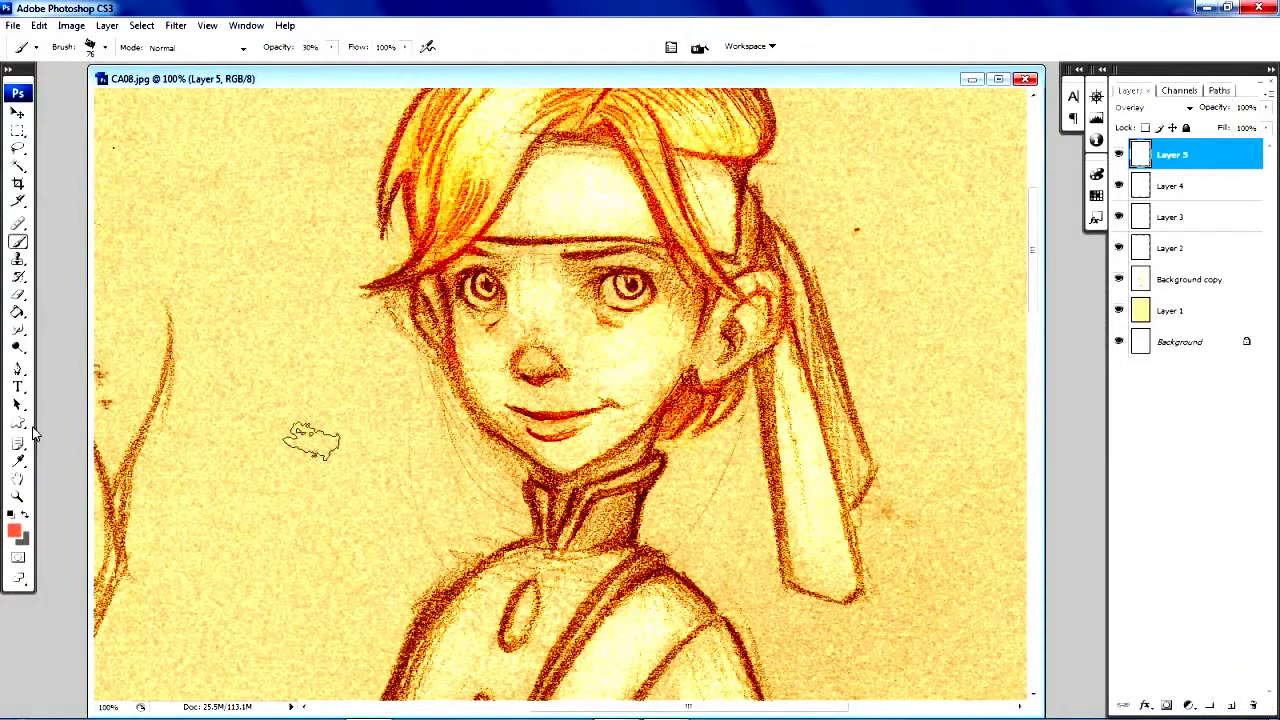
{"action": "left_click", "coordinate": [17, 497]}
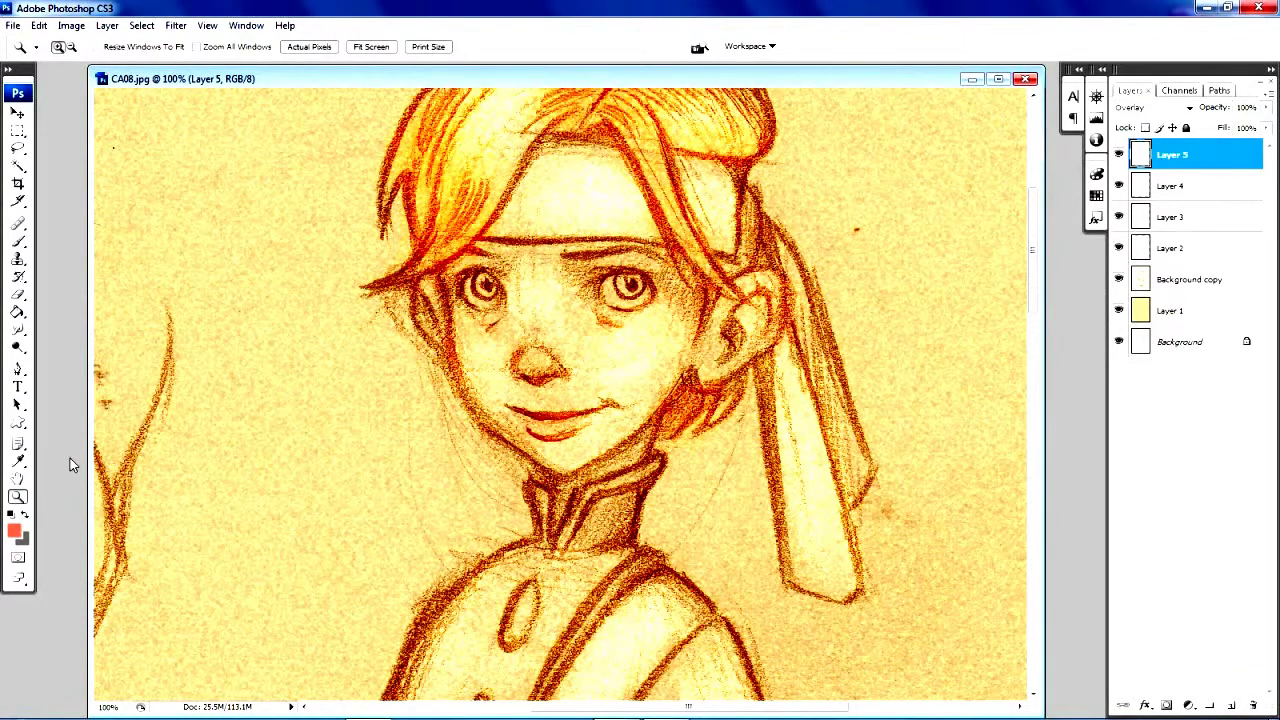
Add a new layer above Layer 5 for colouring the eyes.
{"action": "left_click", "coordinate": [514, 322]}
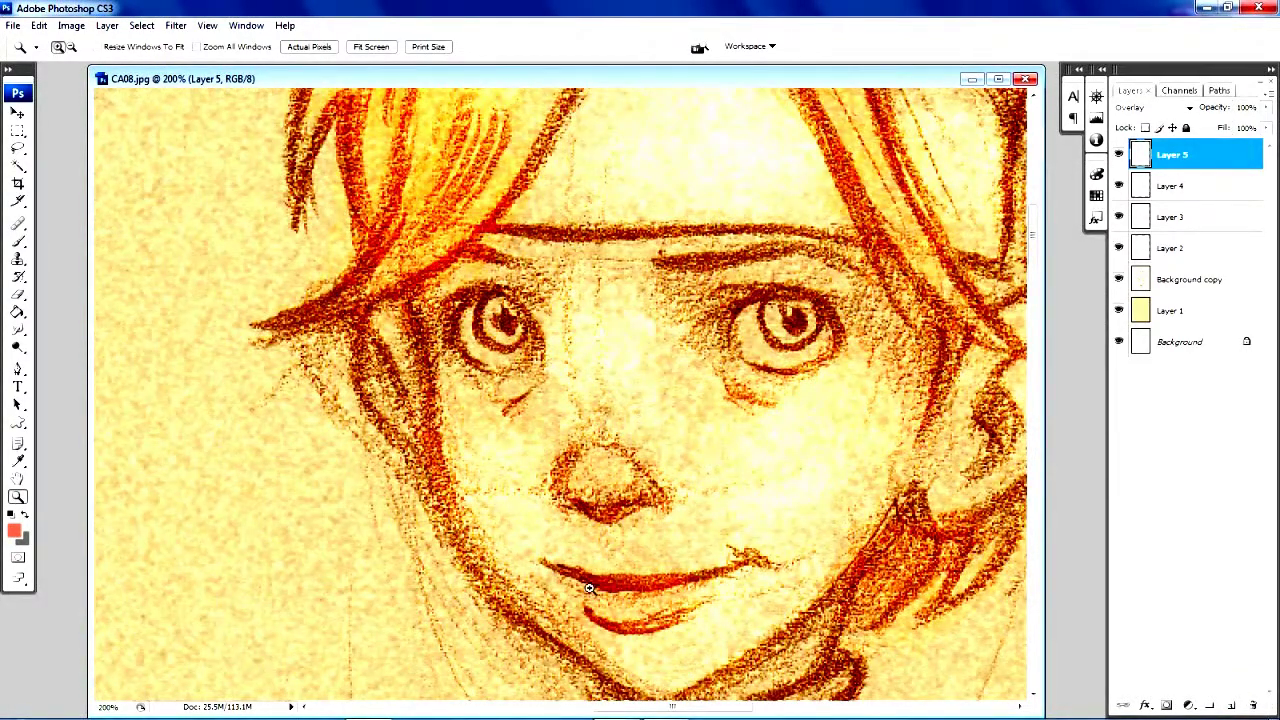
{"action": "left_click_drag", "start_coordinate": [655, 710], "coordinate": [680, 712]}
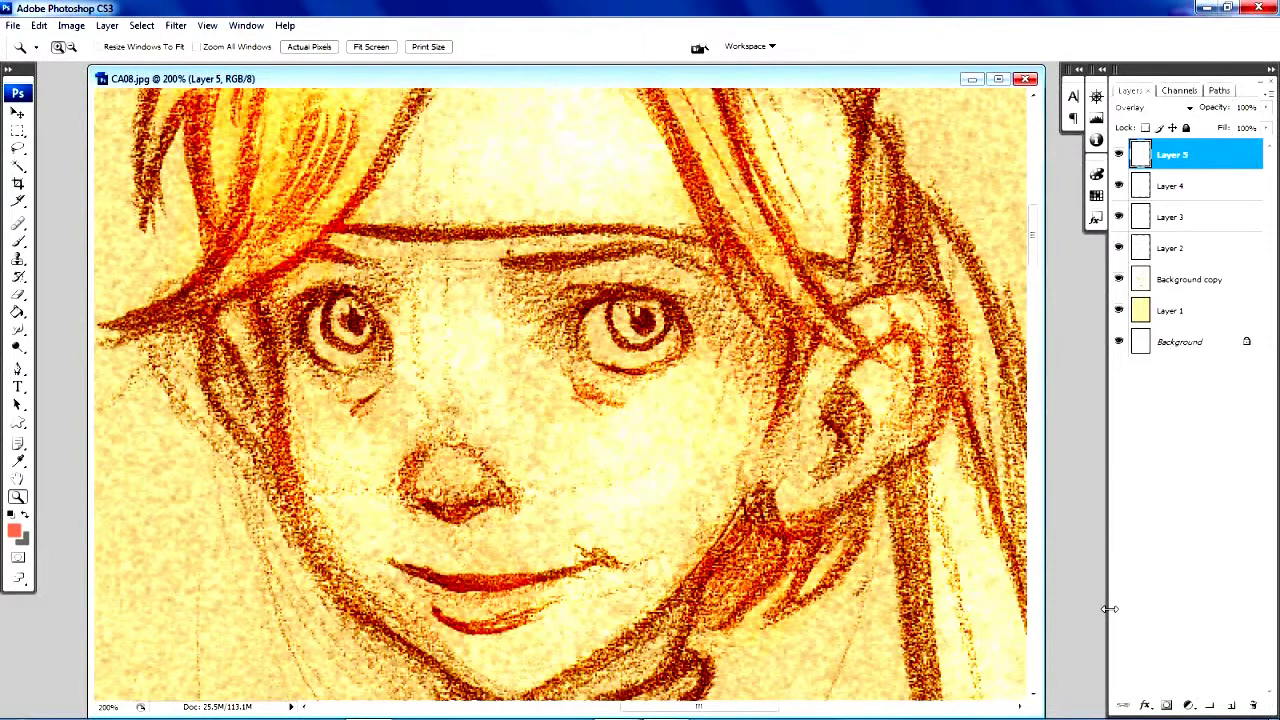
{"action": "left_click", "coordinate": [1233, 707]}
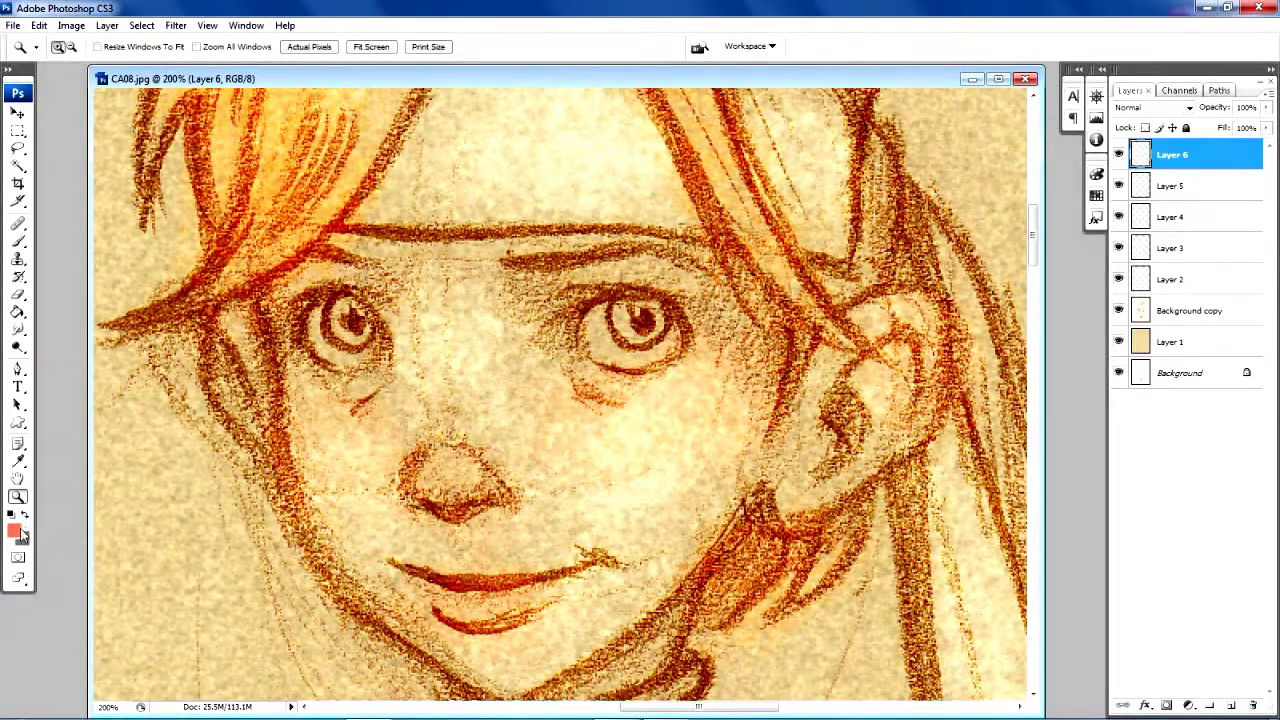
Set the foreground colour to pale pink #f9e8e4 and the blend mode of Layer 6 to Overlay.
{"action": "left_click", "coordinate": [15, 532]}
{"action": "left_click", "coordinate": [368, 288]}
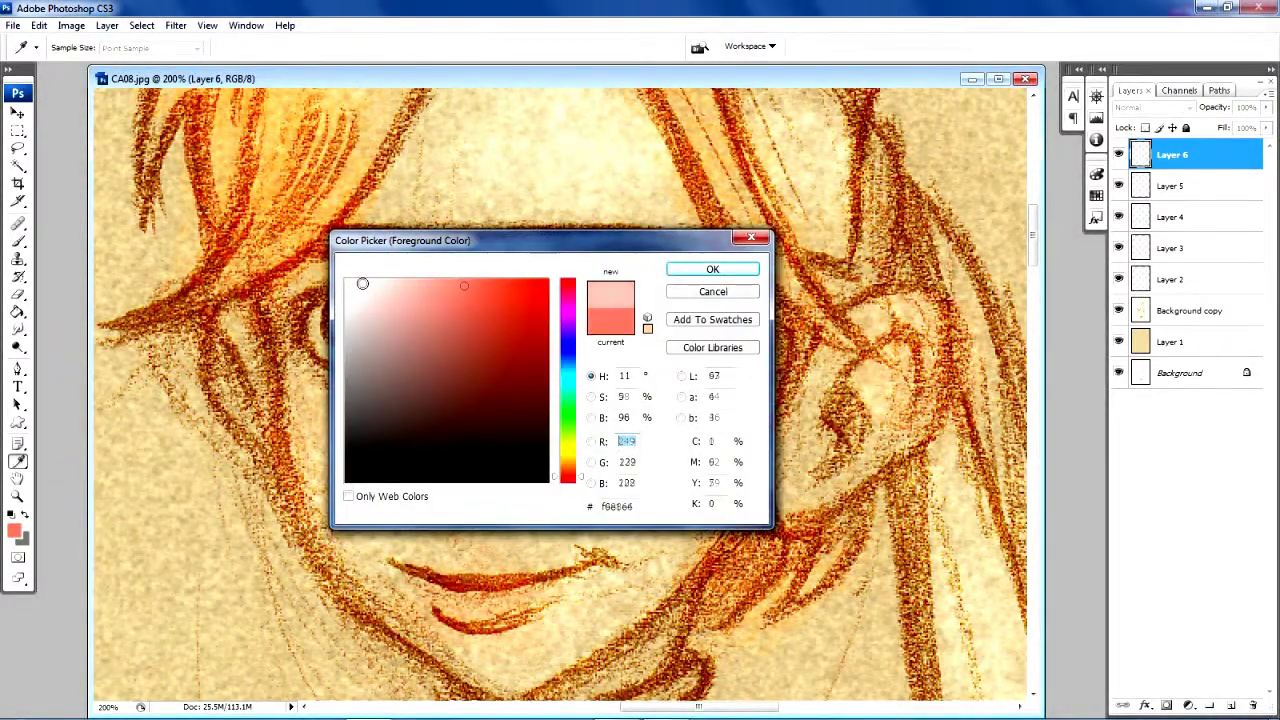
{"action": "left_click", "coordinate": [712, 269]}
{"action": "key", "text": "z"}
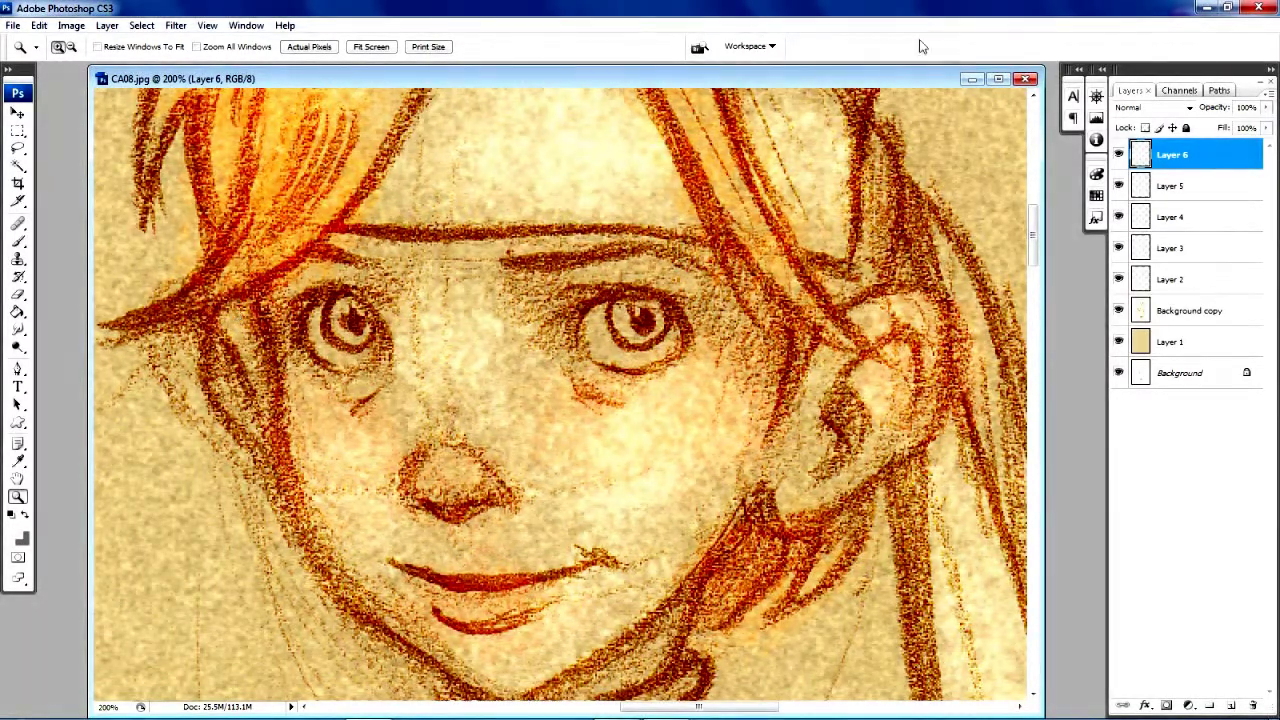
{"action": "left_click", "coordinate": [1181, 108]}
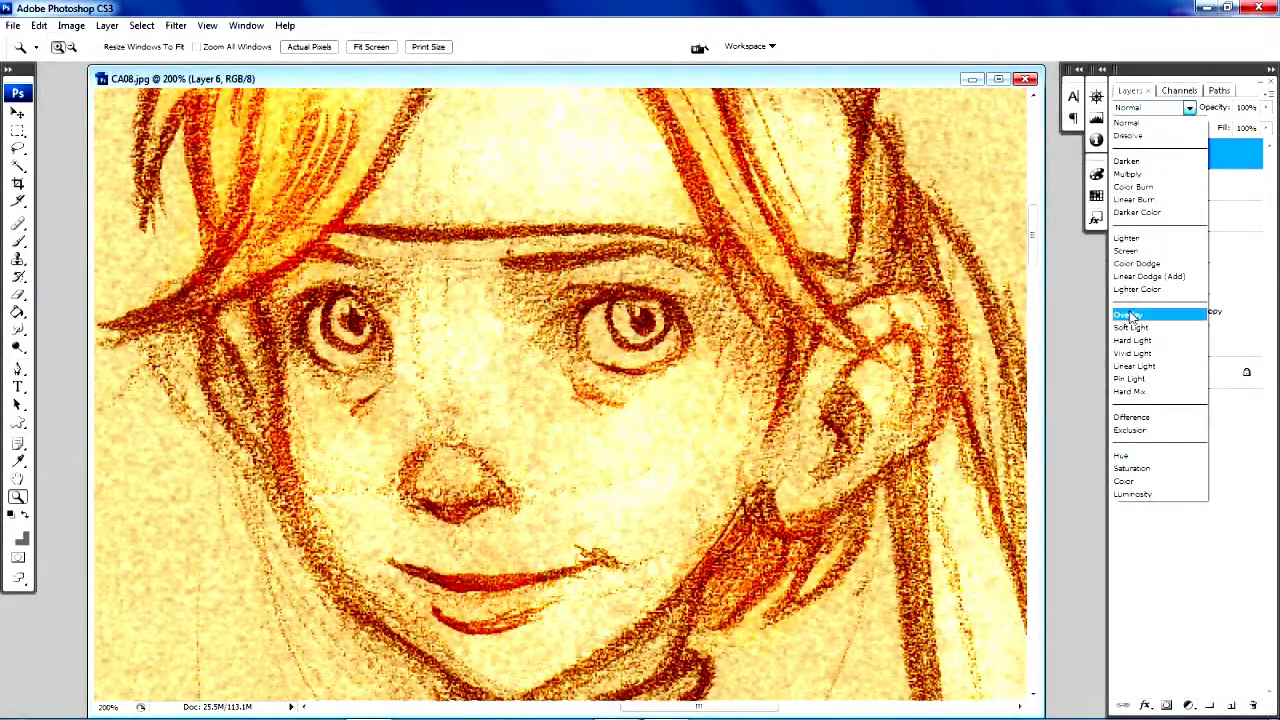
{"action": "left_click", "coordinate": [1133, 312]}
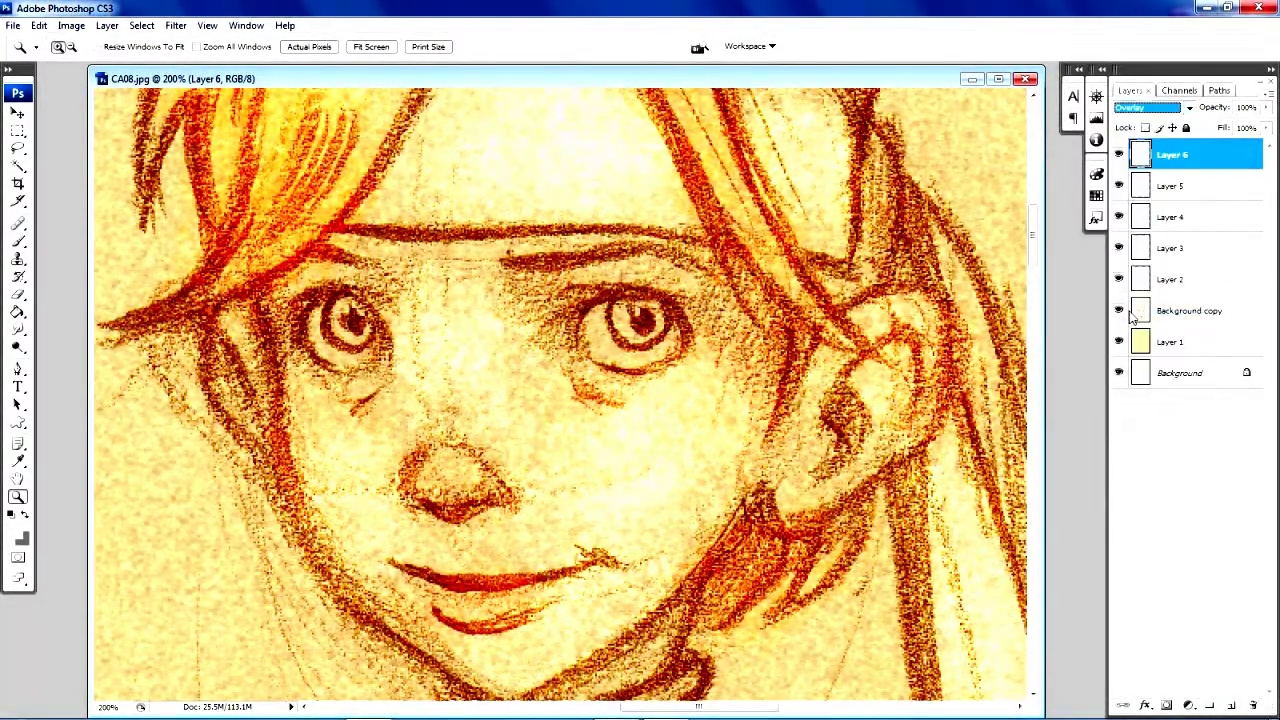
Reduce the brush to 17 px and brush the pale pink over the whites of both eyes on Layer 6.
{"action": "left_click", "coordinate": [19, 296]}
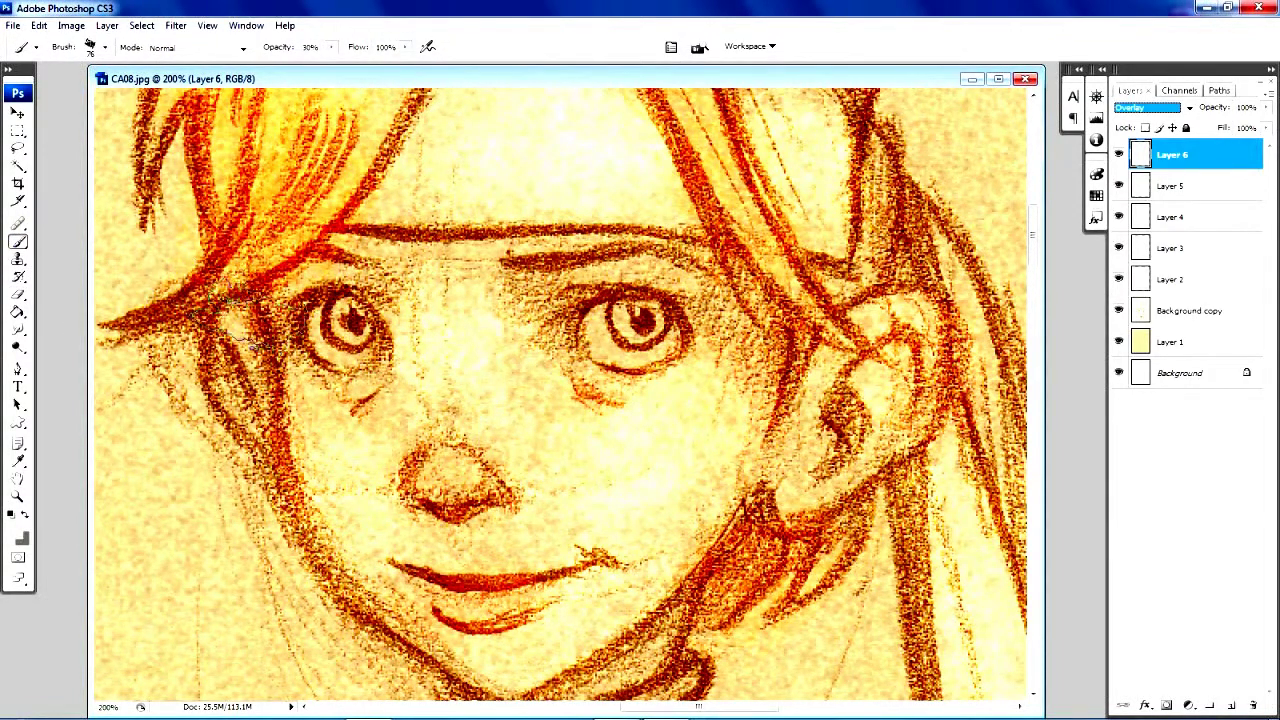
{"action": "left_click", "coordinate": [97, 52]}
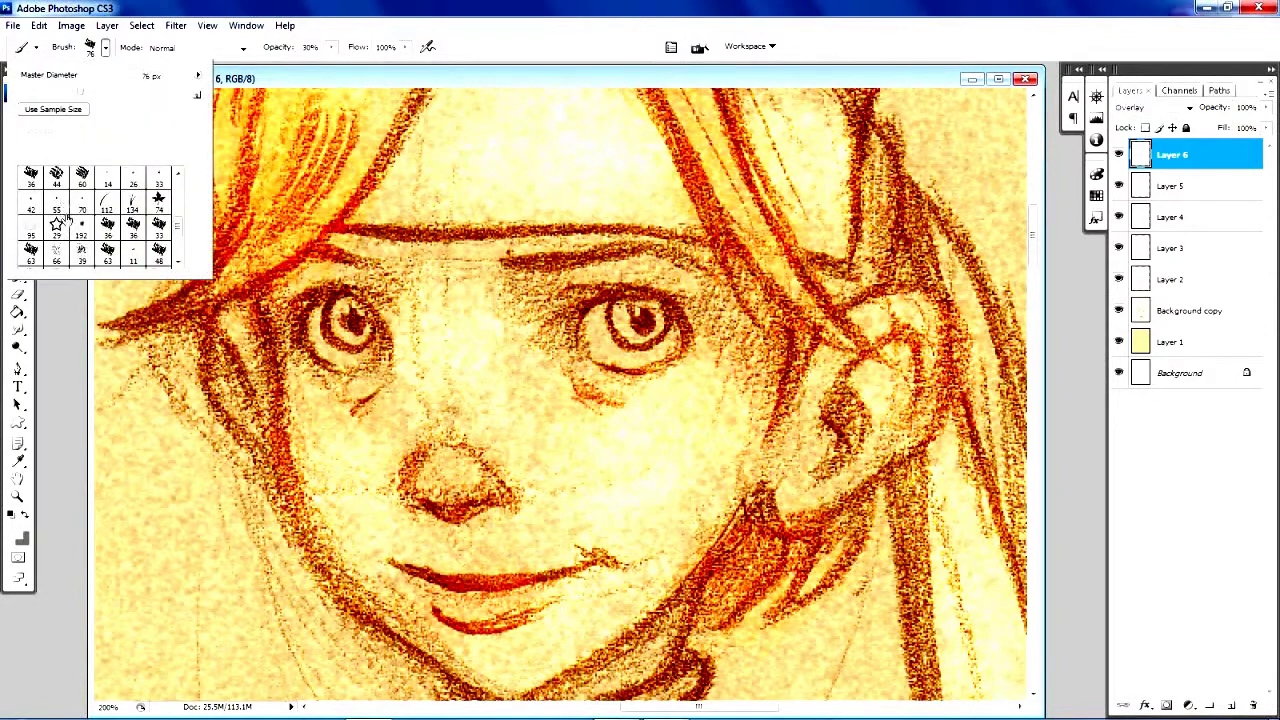
{"action": "left_click_drag", "start_coordinate": [53, 96], "coordinate": [42, 94]}
{"action": "left_click", "coordinate": [312, 328]}
{"action": "mouse_move", "coordinate": [312, 328]}
{"action": "left_mouse_down"}
{"action": "mouse_move", "coordinate": [355, 358]}
{"action": "mouse_move", "coordinate": [345, 355]}
{"action": "left_mouse_up"}
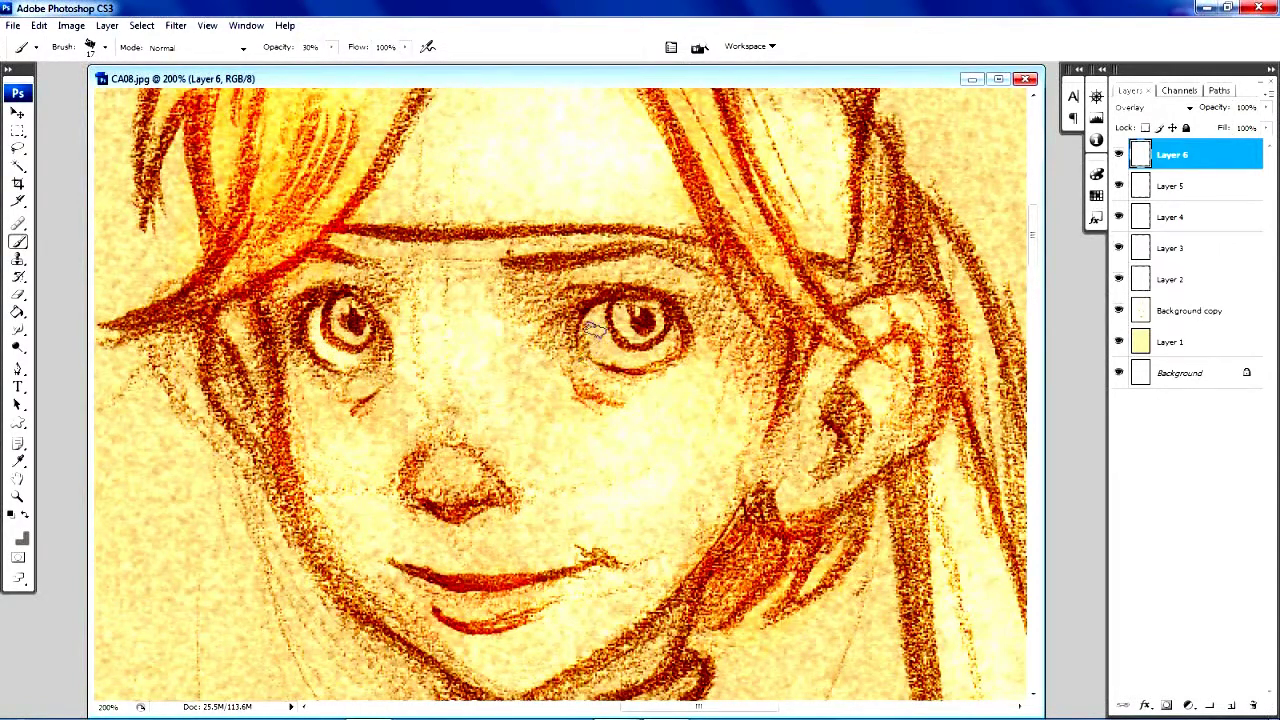
{"action": "mouse_move", "coordinate": [651, 354]}
{"action": "left_mouse_down"}
{"action": "mouse_move", "coordinate": [596, 326]}
{"action": "mouse_move", "coordinate": [619, 358]}
{"action": "mouse_move", "coordinate": [643, 348]}
{"action": "mouse_move", "coordinate": [596, 326]}
{"action": "mouse_move", "coordinate": [655, 354]}
{"action": "left_mouse_up"}
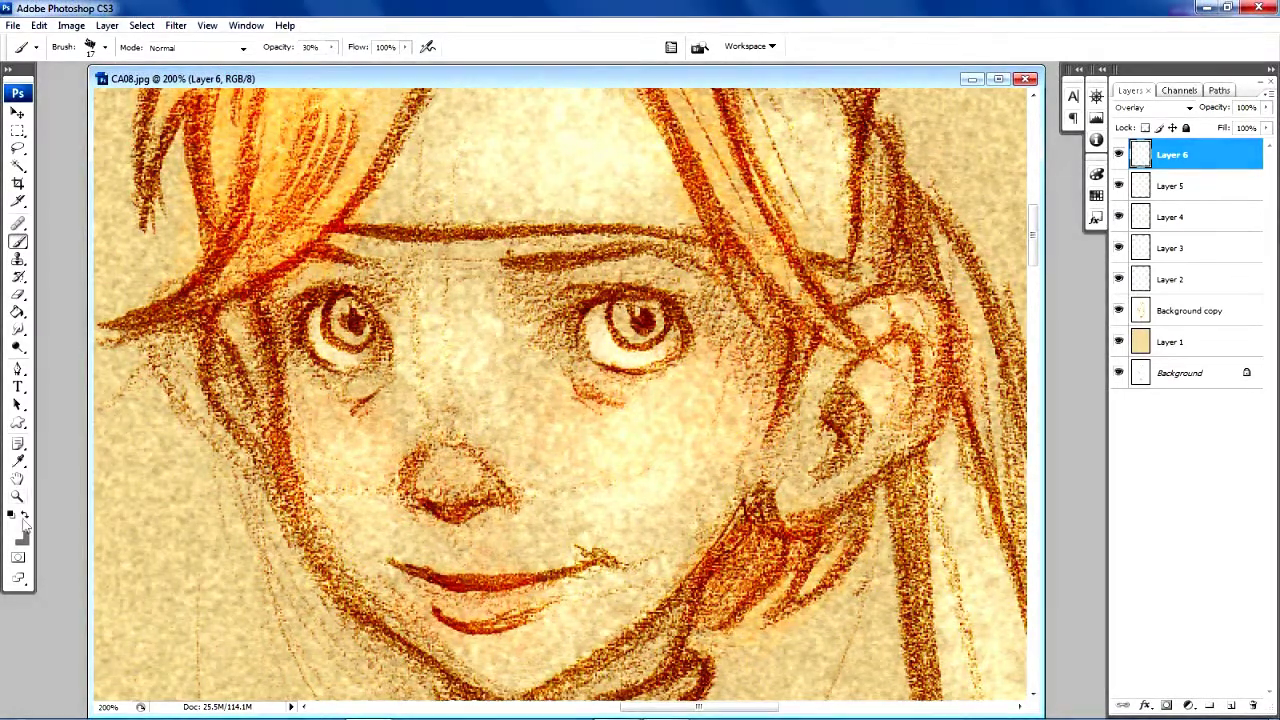
Set the foreground colour to green #31d225 and brush it over both irises on Layer 6.
{"action": "left_click", "coordinate": [18, 535]}
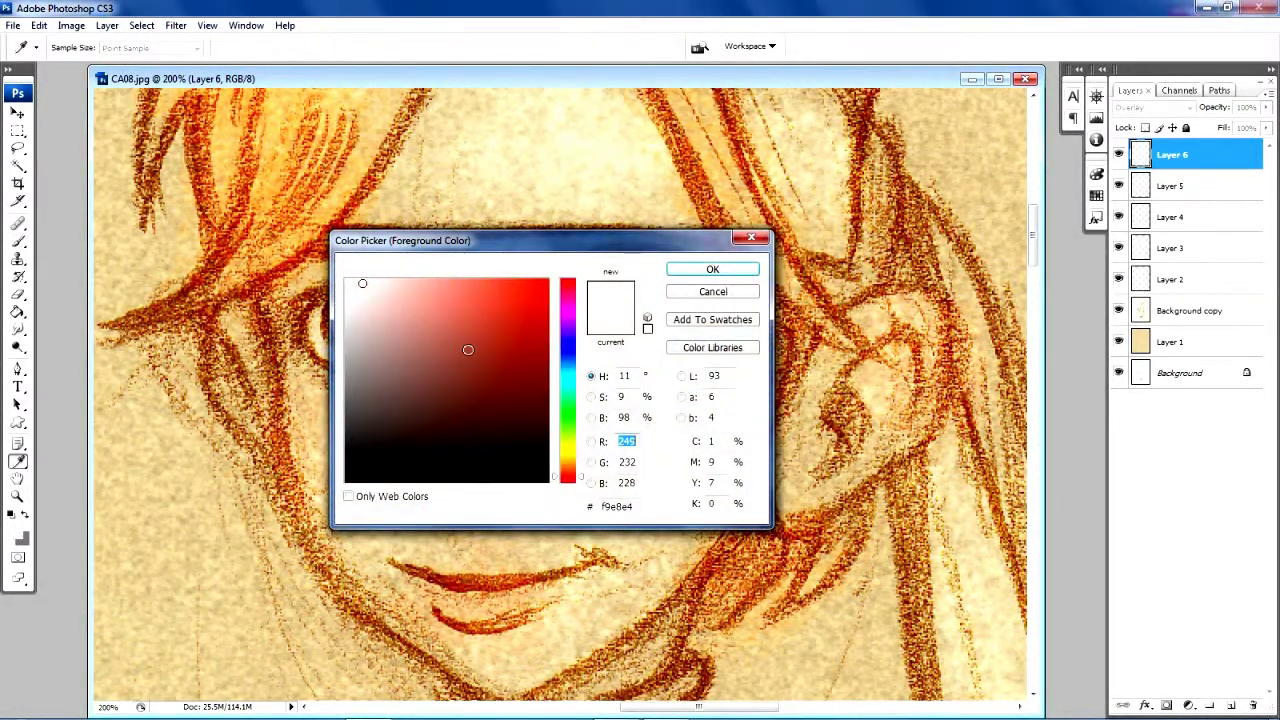
{"action": "left_click", "coordinate": [564, 425]}
{"action": "left_click", "coordinate": [513, 315]}
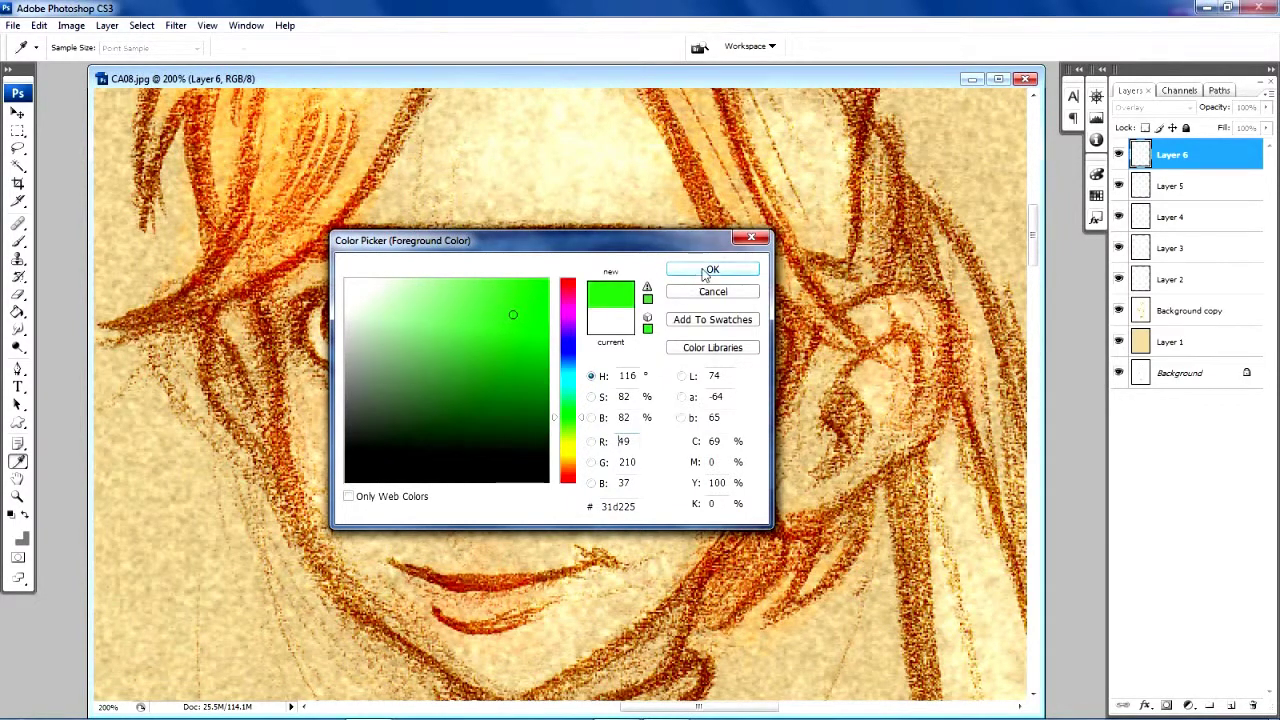
{"action": "left_click", "coordinate": [702, 270]}
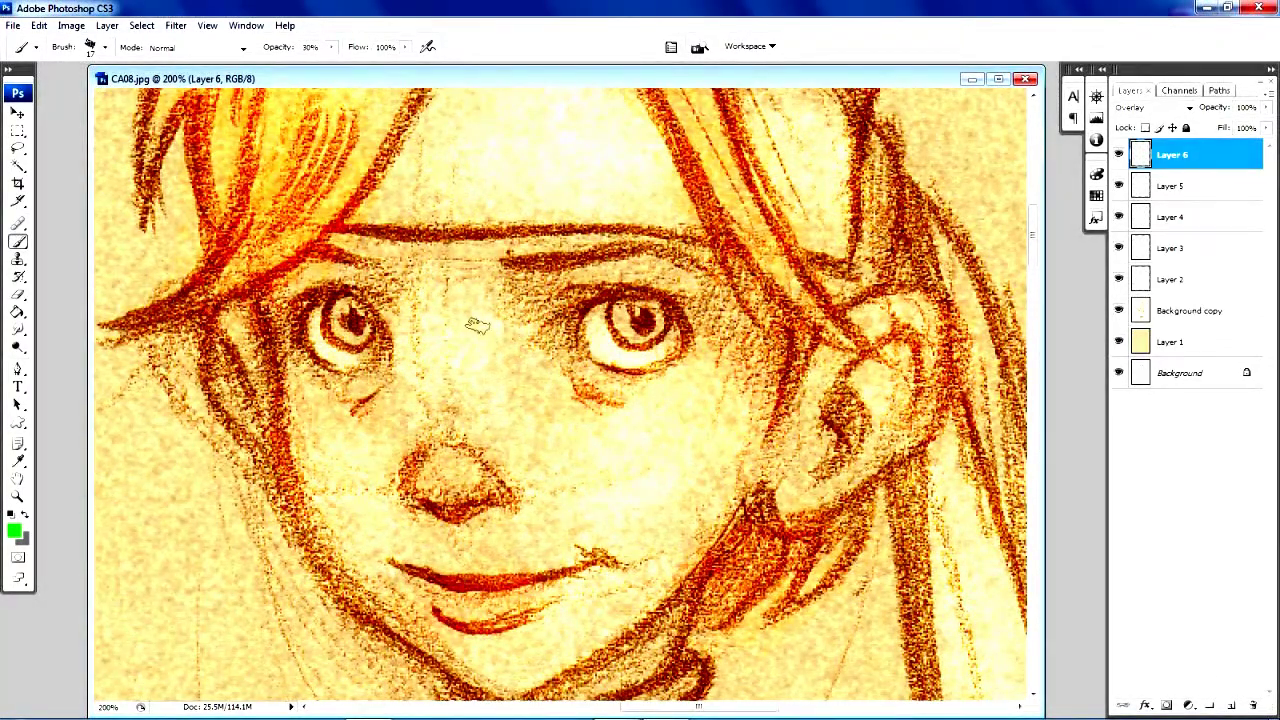
{"action": "mouse_move", "coordinate": [336, 318]}
{"action": "left_mouse_down"}
{"action": "mouse_move", "coordinate": [346, 344]}
{"action": "mouse_move", "coordinate": [344, 306]}
{"action": "mouse_move", "coordinate": [366, 334]}
{"action": "mouse_move", "coordinate": [340, 326]}
{"action": "mouse_move", "coordinate": [372, 334]}
{"action": "left_mouse_up"}
{"action": "mouse_move", "coordinate": [600, 350]}
{"action": "left_mouse_down"}
{"action": "mouse_move", "coordinate": [621, 316]}
{"action": "mouse_move", "coordinate": [655, 319]}
{"action": "mouse_move", "coordinate": [638, 329]}
{"action": "mouse_move", "coordinate": [621, 316]}
{"action": "mouse_move", "coordinate": [638, 333]}
{"action": "mouse_move", "coordinate": [613, 319]}
{"action": "mouse_move", "coordinate": [643, 333]}
{"action": "mouse_move", "coordinate": [621, 309]}
{"action": "mouse_move", "coordinate": [645, 329]}
{"action": "mouse_move", "coordinate": [593, 316]}
{"action": "mouse_move", "coordinate": [640, 336]}
{"action": "left_mouse_up"}
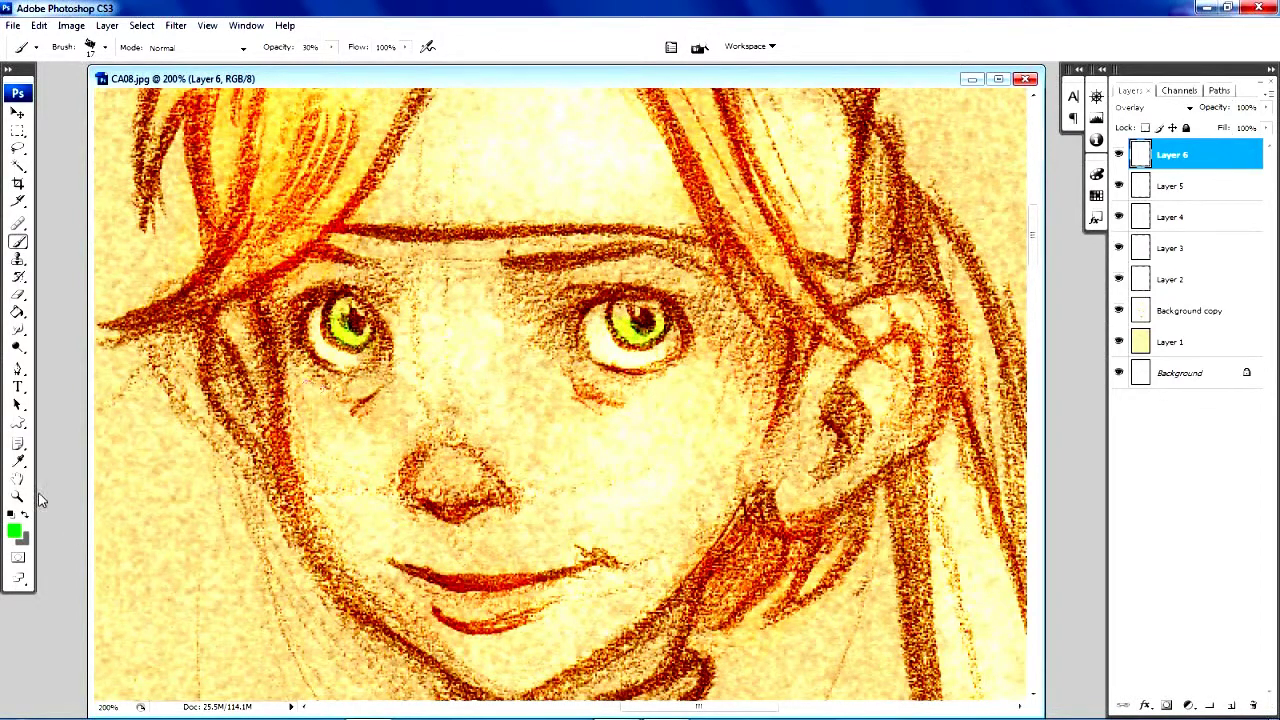
Fit the whole drawing on screen and narrow the document window around it.
{"action": "left_click", "coordinate": [18, 497]}
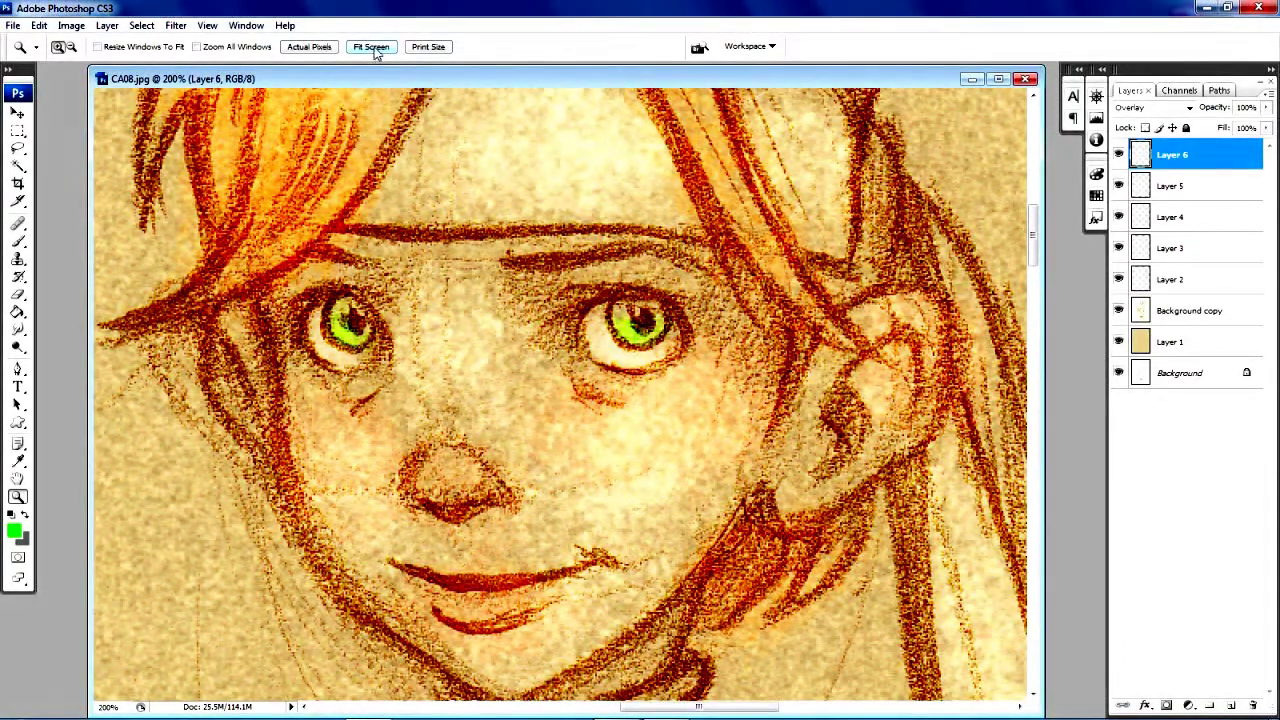
{"action": "left_click", "coordinate": [374, 50]}
{"action": "left_click_drag", "start_coordinate": [557, 265], "coordinate": [882, 359]}
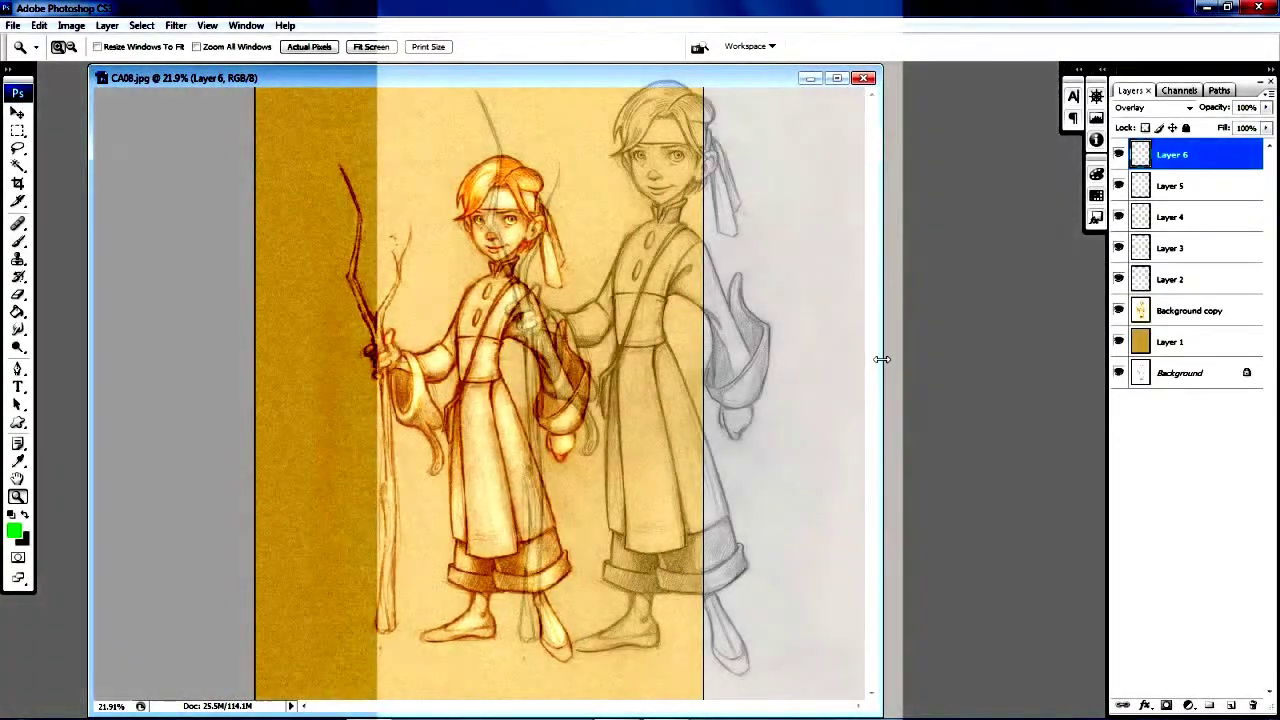